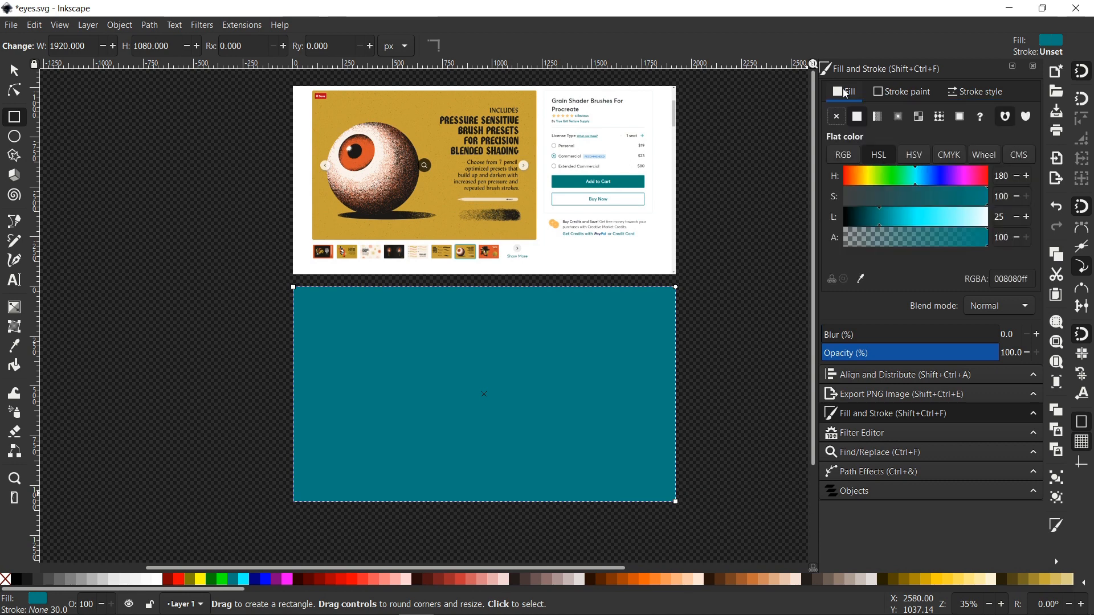
# Step: Change the background rectangle's fill to a lighter muted teal with saturation 46 and lightness 56
pyautogui.click(905, 201)
pyautogui.click(923, 219)
pyautogui.click(931, 194)
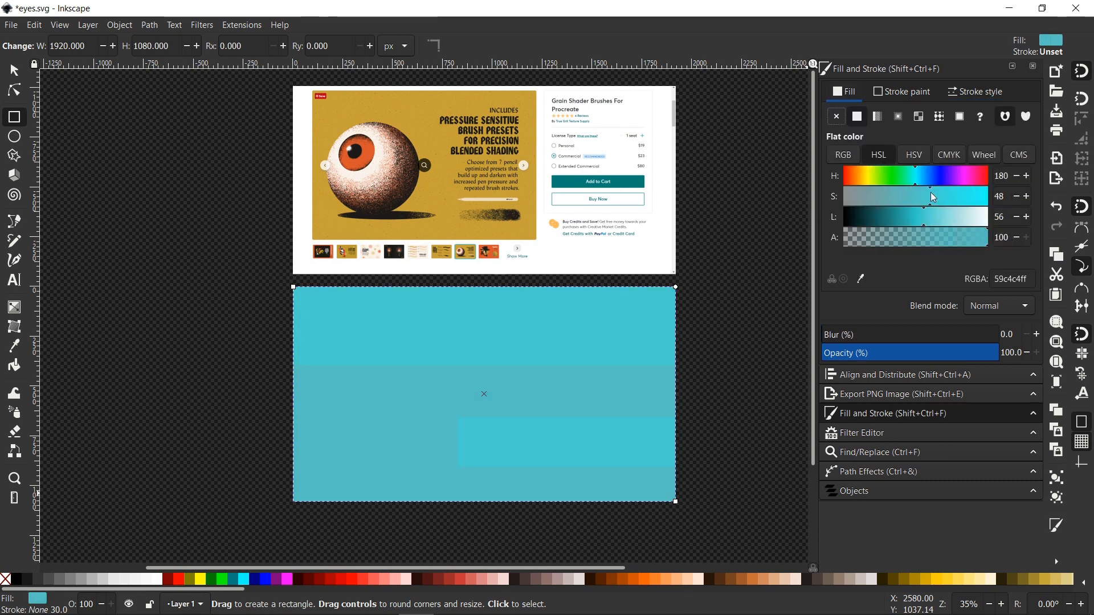
pyautogui.click(910, 196)
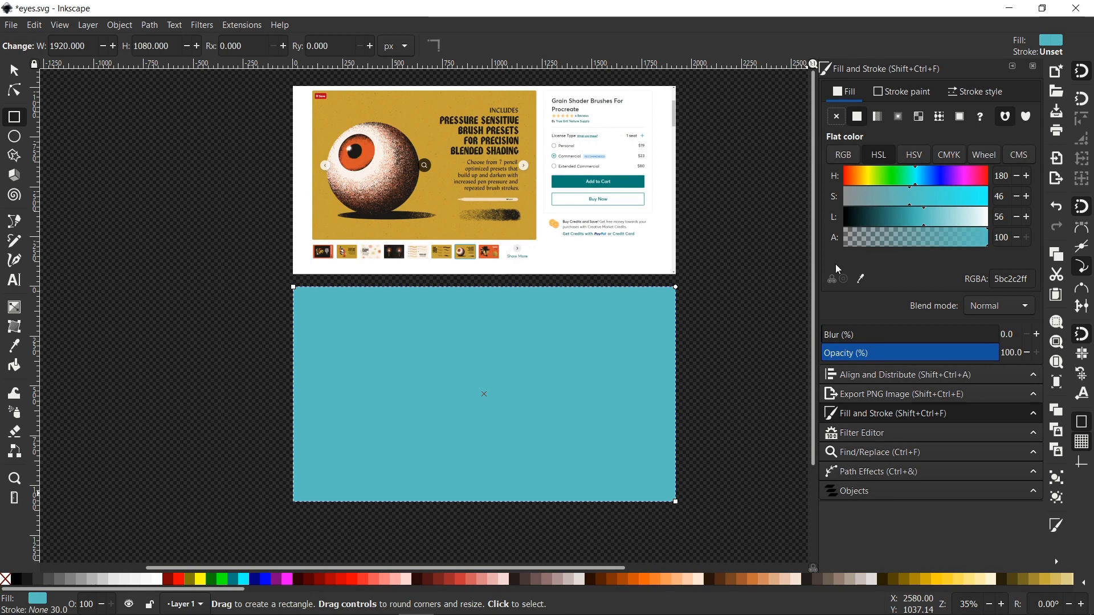
# Step: Draw a circle with a radius of about 286 px in the middle of the teal background and fill it white
pyautogui.click(16, 136)
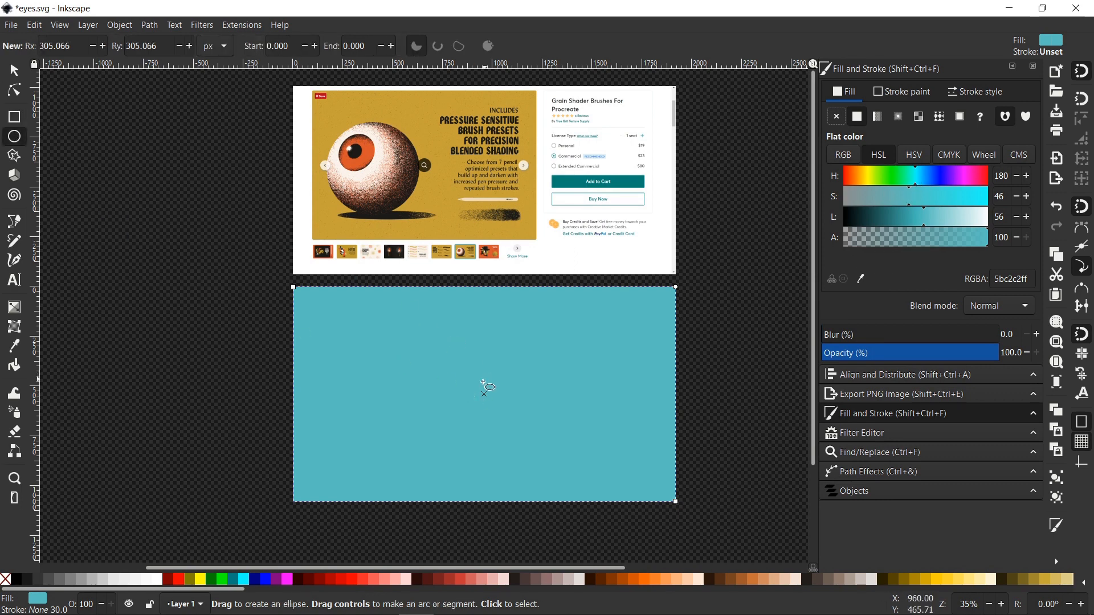
pyautogui.moveTo(484, 395); pyautogui.dragTo(522, 427)
pyautogui.hotkey('ctrl', 'z')
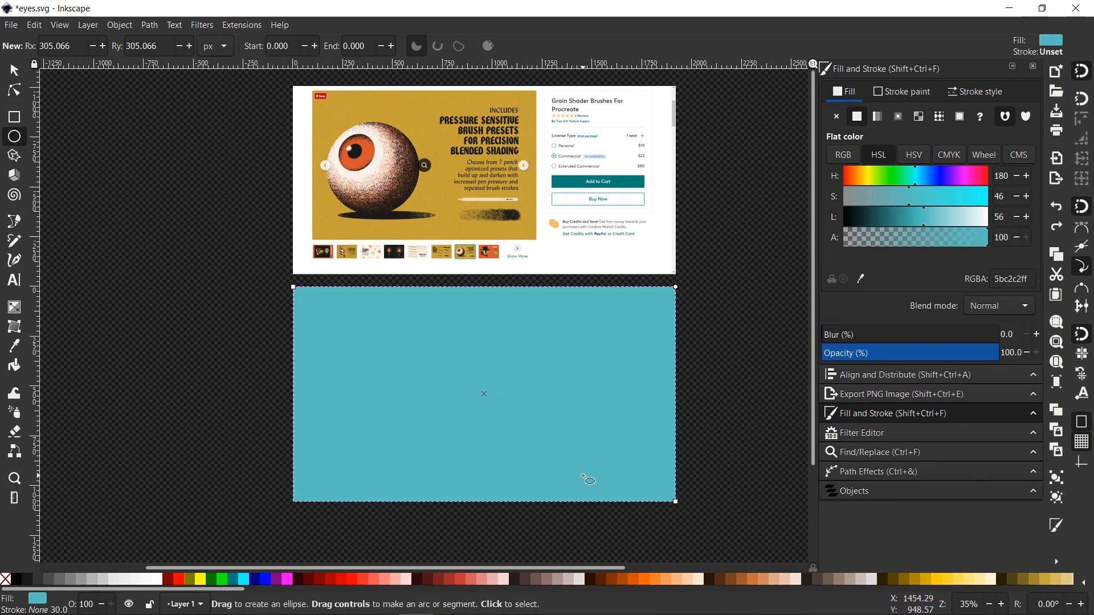
pyautogui.click(76, 206)
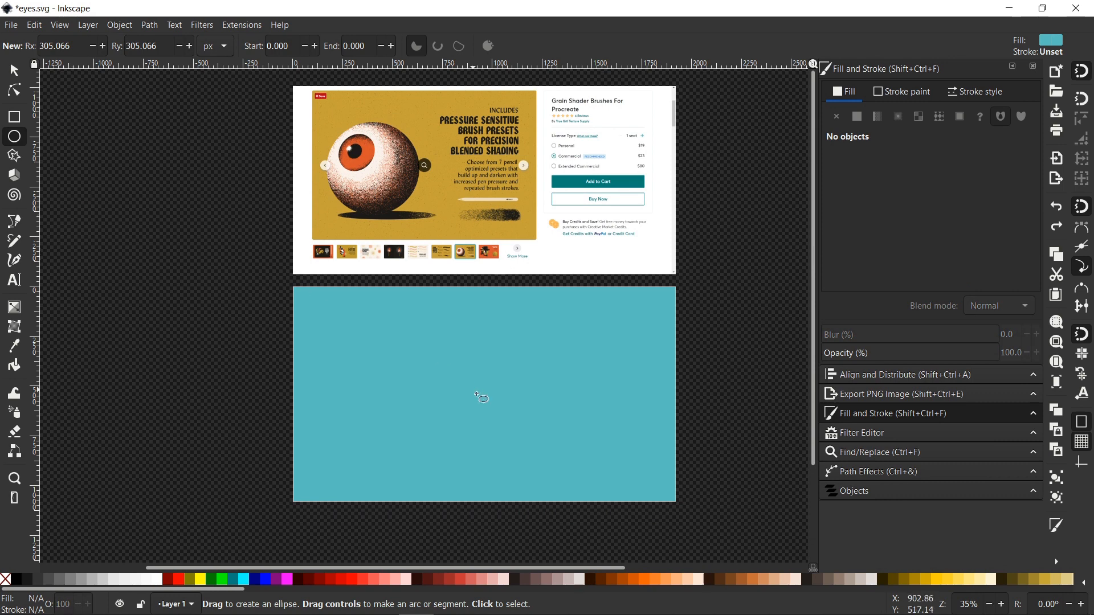
pyautogui.moveTo(486, 390); pyautogui.dragTo(543, 447)
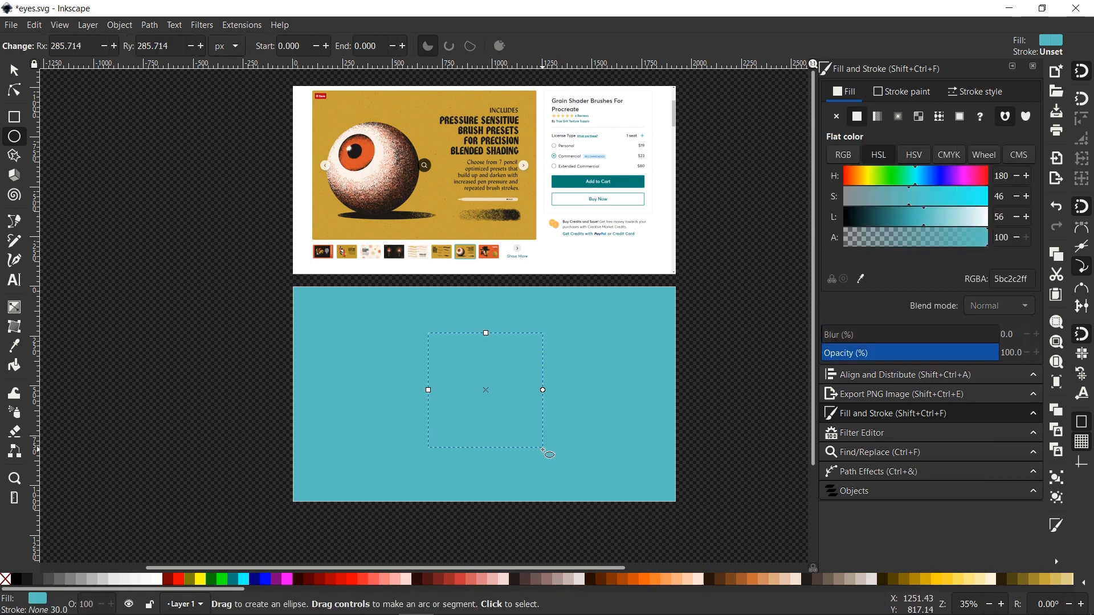
pyautogui.moveTo(942, 218); pyautogui.dragTo(993, 219)
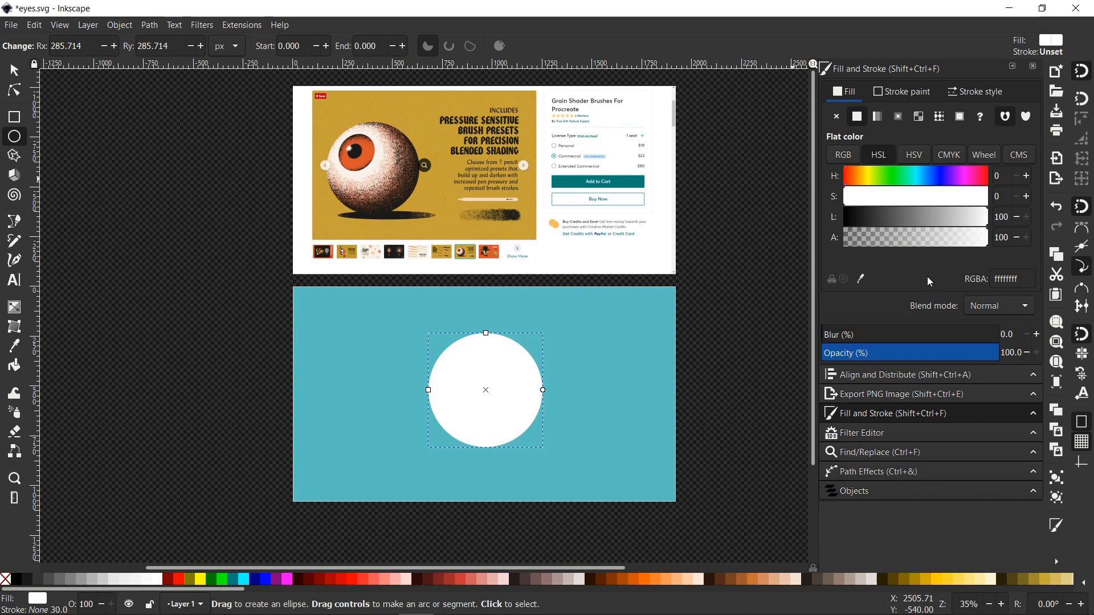
# Step: Make a black copy of the white circle flattened to about 74 px high and place it behind the circle's lower edge
pyautogui.click(15, 69)
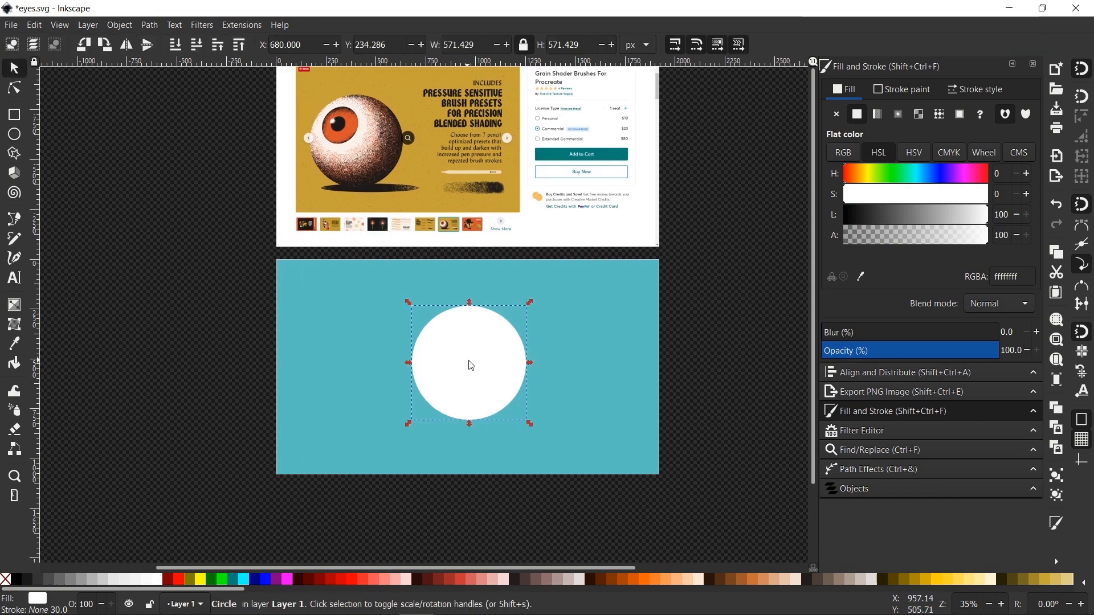
pyautogui.moveTo(469, 310); pyautogui.dragTo(504, 416)
pyautogui.click(17, 580)
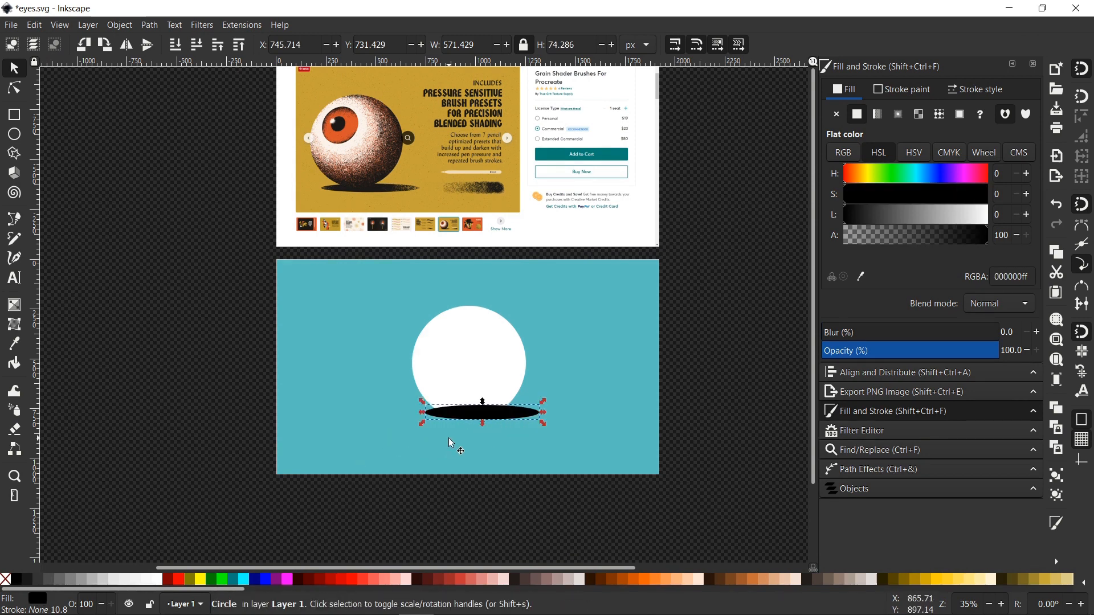
pyautogui.press('Down')
pyautogui.press('pagedown')
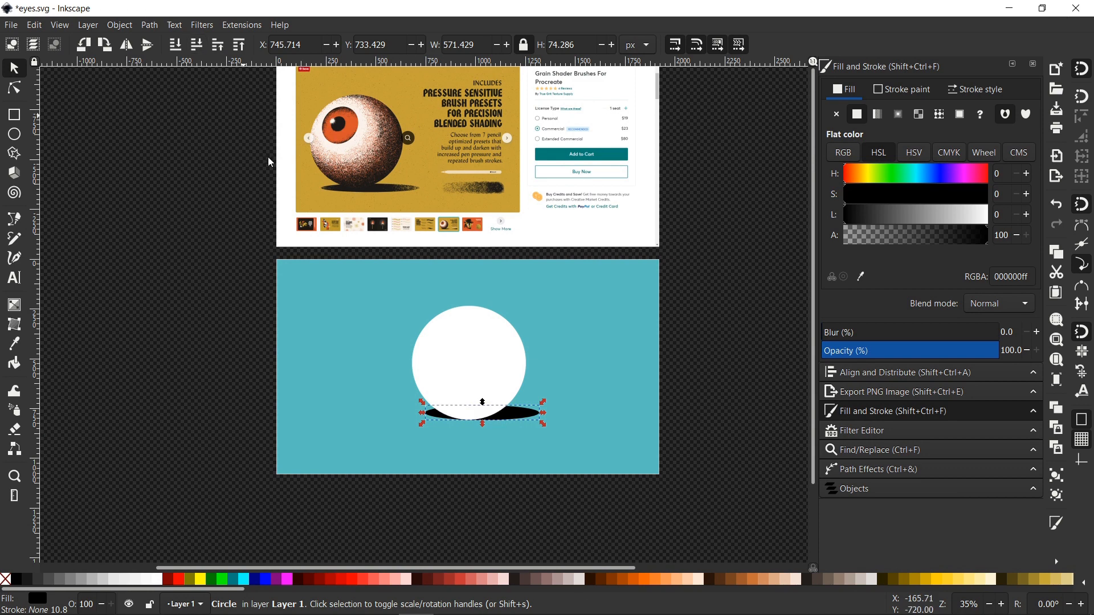
# Step: Flatten the black shadow ellipse further to about 47 px high and shift it down to about Y 777 px
pyautogui.scroll(3, 464, 452)
pyautogui.scroll(2, 481, 439)
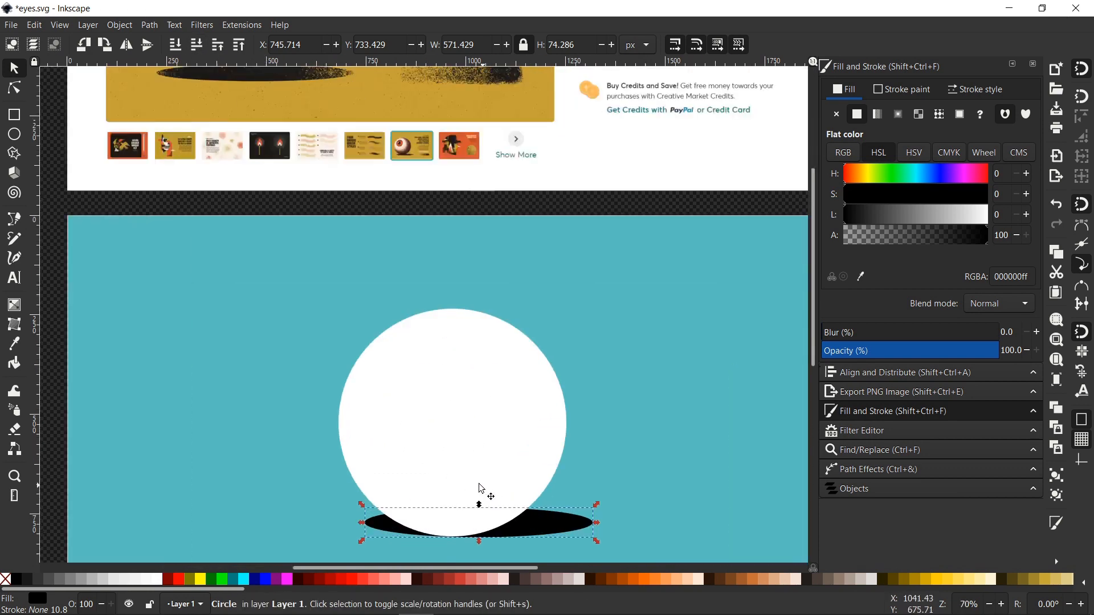
pyautogui.moveTo(491, 375); pyautogui.dragTo(498, 387)
pyautogui.press('Down')
pyautogui.press('Down')
pyautogui.press('Down')
pyautogui.press('Down')
pyautogui.press('Down')
pyautogui.press('Down')
pyautogui.press('Down')
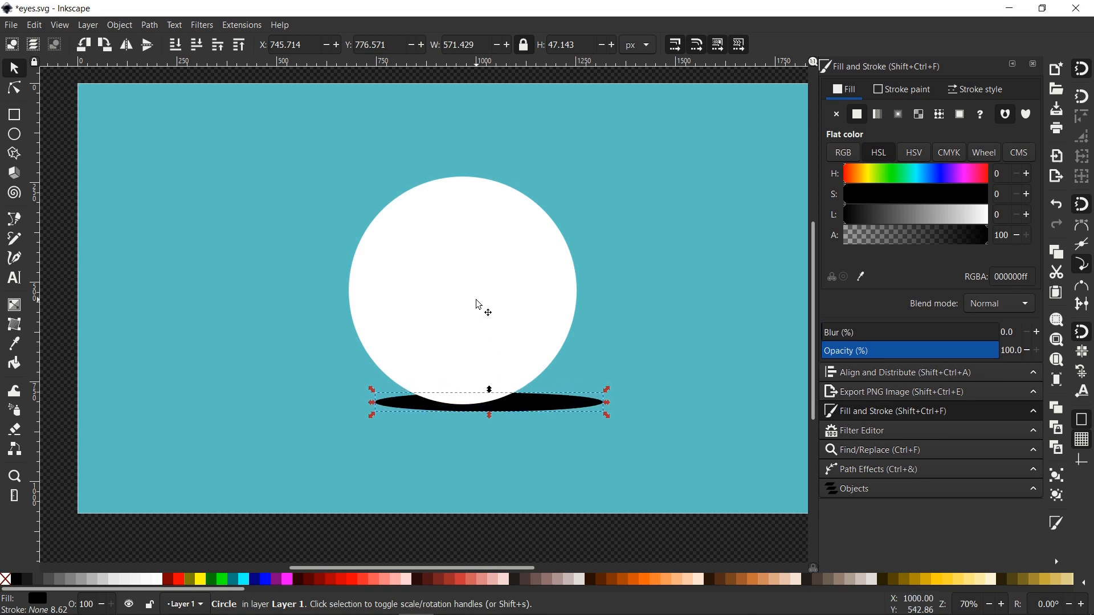
# Step: Duplicate the white circle, scale the copy about its centre to about 291 px wide, and fill it pink (d93c7bff)
pyautogui.click(460, 335)
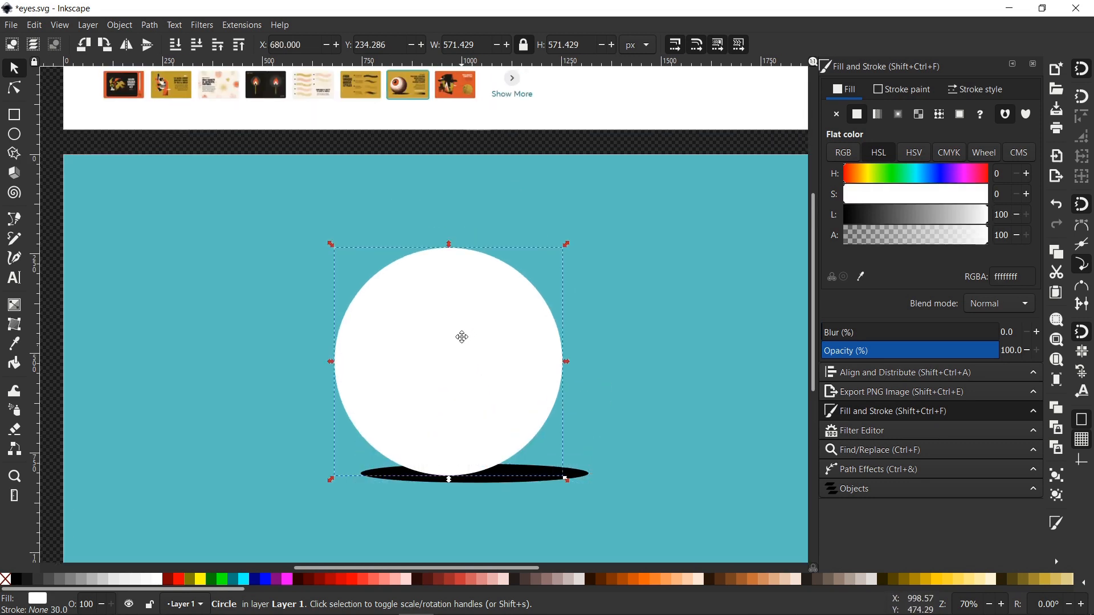
pyautogui.moveTo(566, 190); pyautogui.dragTo(511, 244)
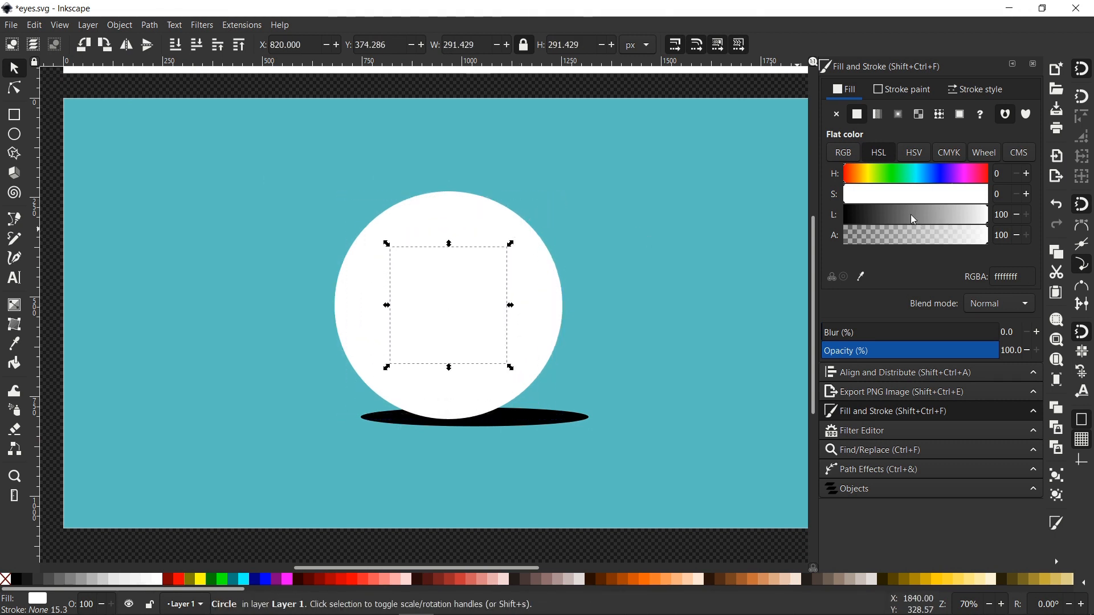
pyautogui.click(939, 176)
pyautogui.moveTo(953, 198)
pyautogui.mouseDown()
pyautogui.moveTo(964, 198)
pyautogui.moveTo(922, 217)
pyautogui.moveTo(942, 193)
pyautogui.mouseUp()
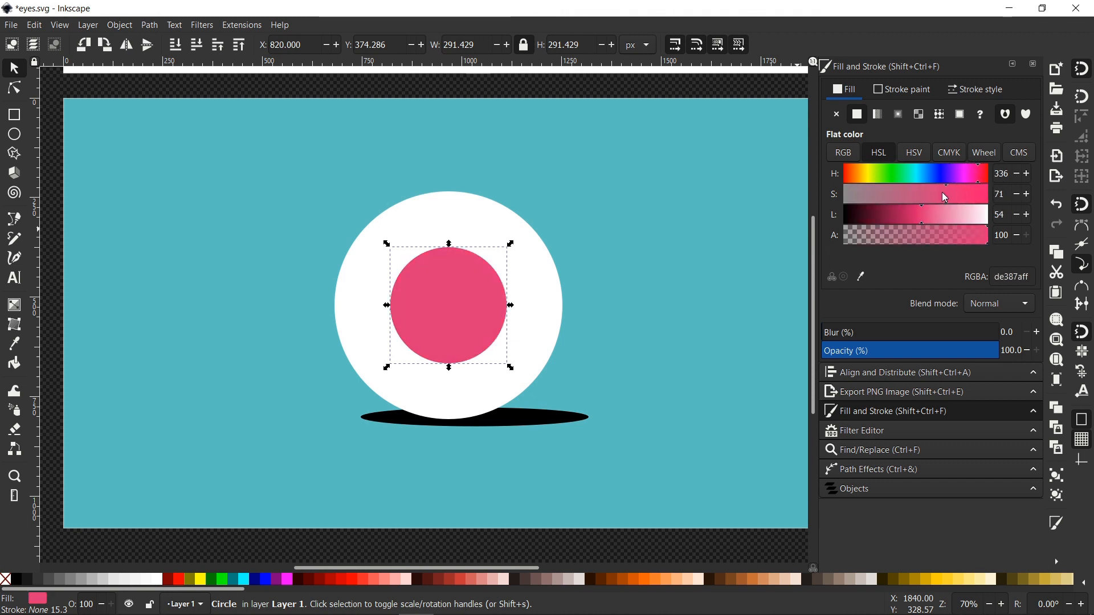
# Step: Move the pink iris to the eyeball's upper-left area, then squash and tilt it to about 245 by 232 px
pyautogui.moveTo(441, 318); pyautogui.dragTo(398, 277)
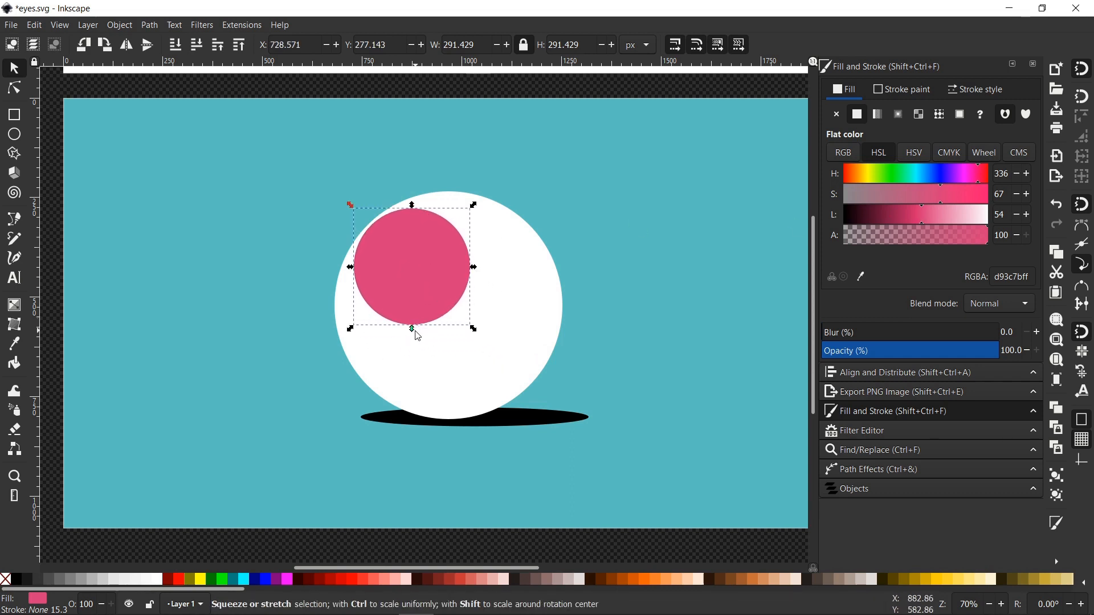
pyautogui.moveTo(412, 329); pyautogui.dragTo(412, 315)
pyautogui.click(439, 245)
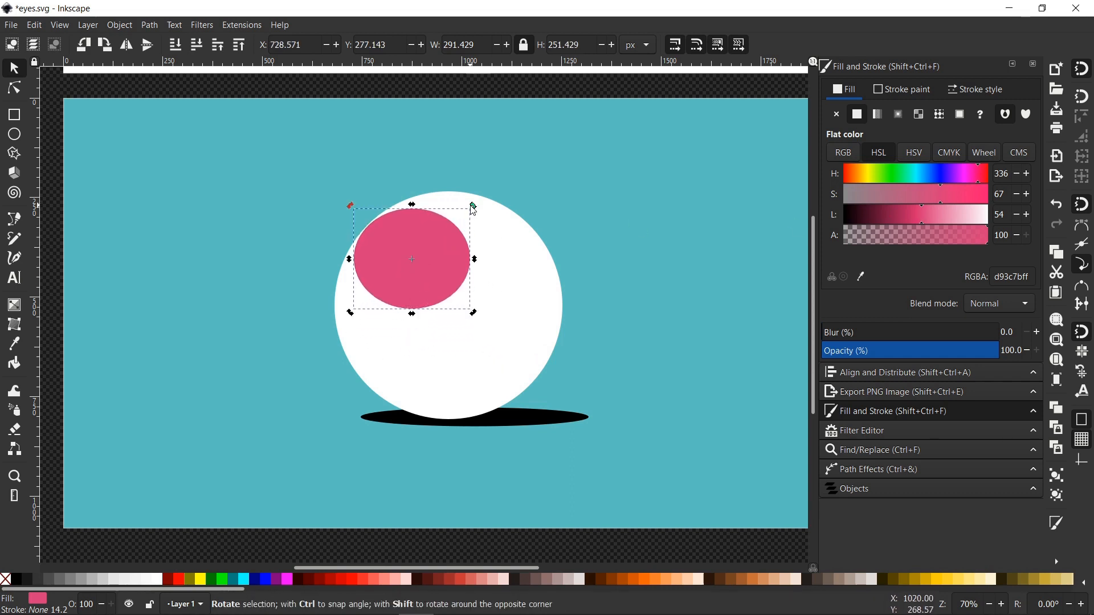
pyautogui.moveTo(473, 210)
pyautogui.mouseDown()
pyautogui.moveTo(443, 180)
pyautogui.moveTo(464, 216)
pyautogui.mouseUp()
pyautogui.moveTo(420, 261); pyautogui.dragTo(415, 269)
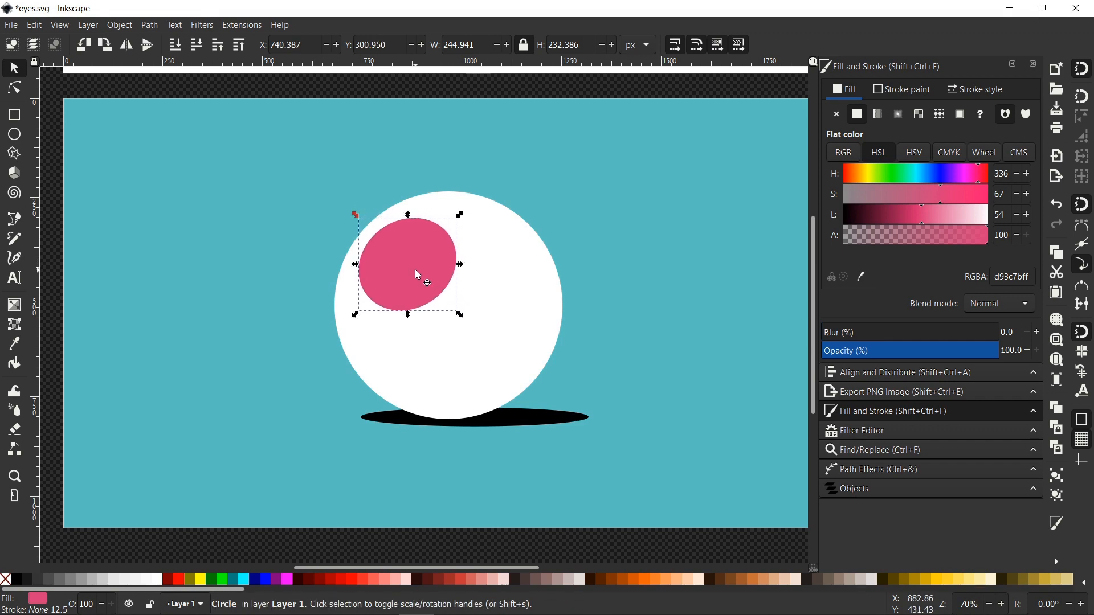
# Step: Create a black pupil from a copy of the iris, about 136 by 129 px, offset toward the iris's upper-left edge
pyautogui.scroll(-3, 420, 268)
pyautogui.scroll(3, 430, 341)
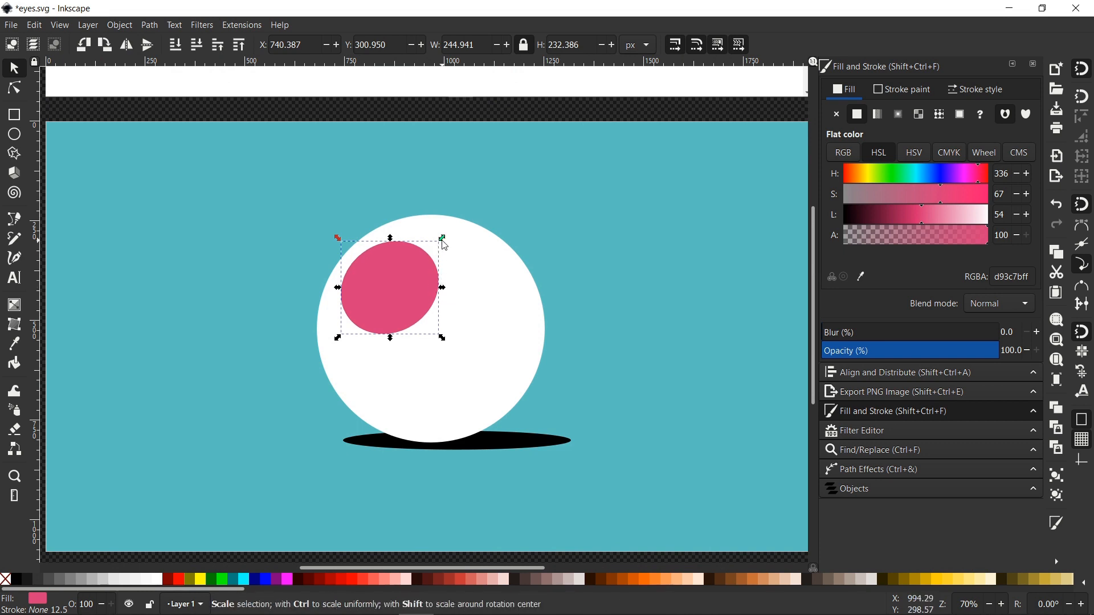
pyautogui.moveTo(443, 238); pyautogui.dragTo(419, 248)
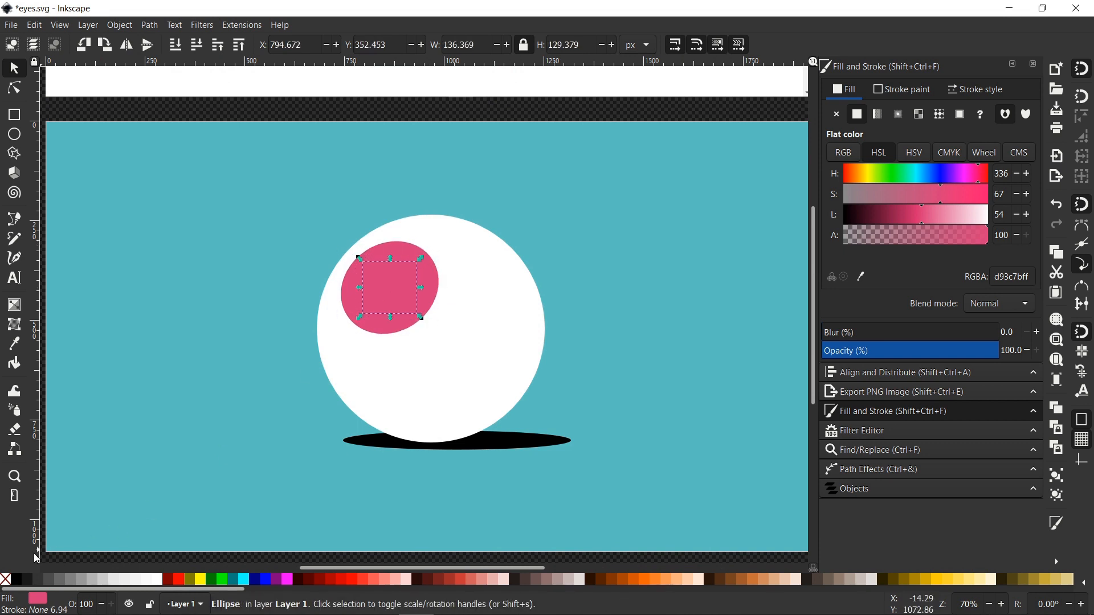
pyautogui.click(19, 579)
pyautogui.moveTo(383, 290); pyautogui.dragTo(374, 282)
# Step: Select the pupil and iris together and rotate them slightly counter-clockwise
pyautogui.click(380, 280)
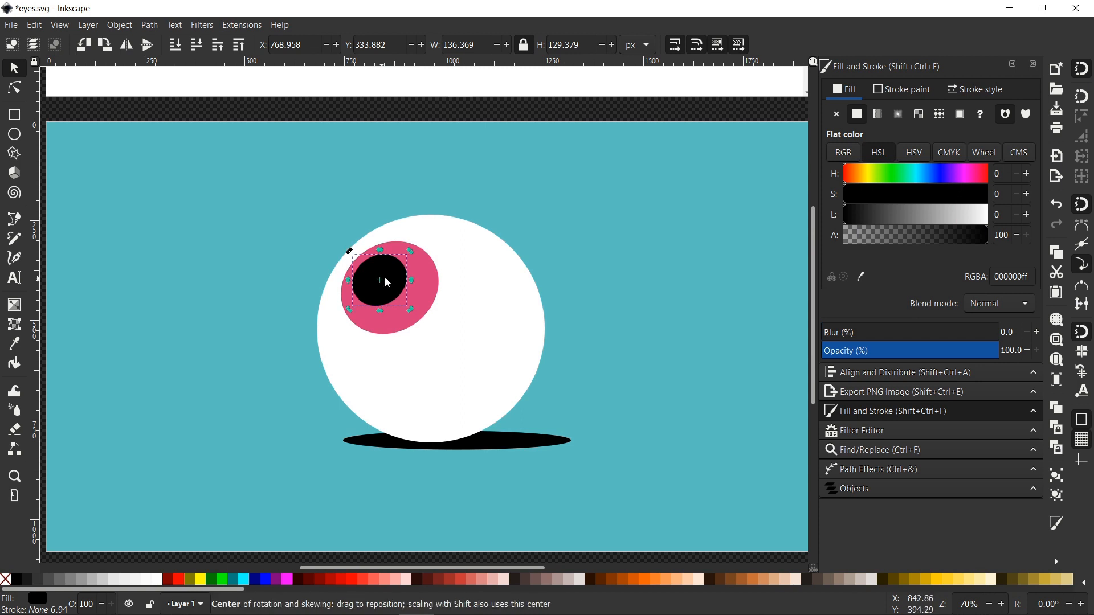
pyautogui.keyDown('shift'); pyautogui.click(412, 255); pyautogui.keyUp('shift')
pyautogui.click(434, 255)
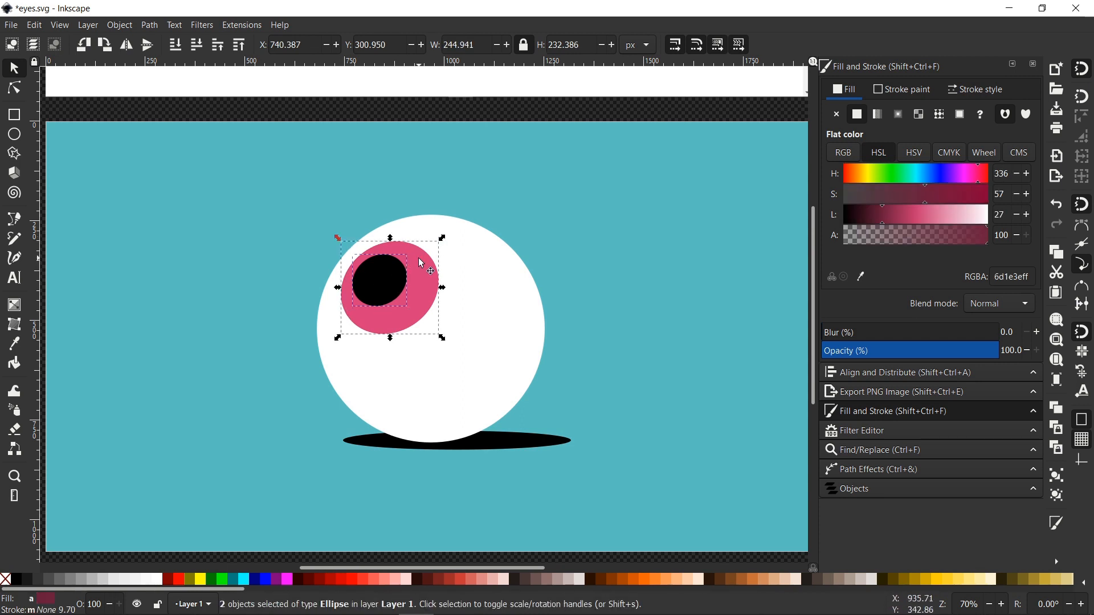
pyautogui.click(422, 263)
pyautogui.moveTo(442, 238); pyautogui.dragTo(438, 232)
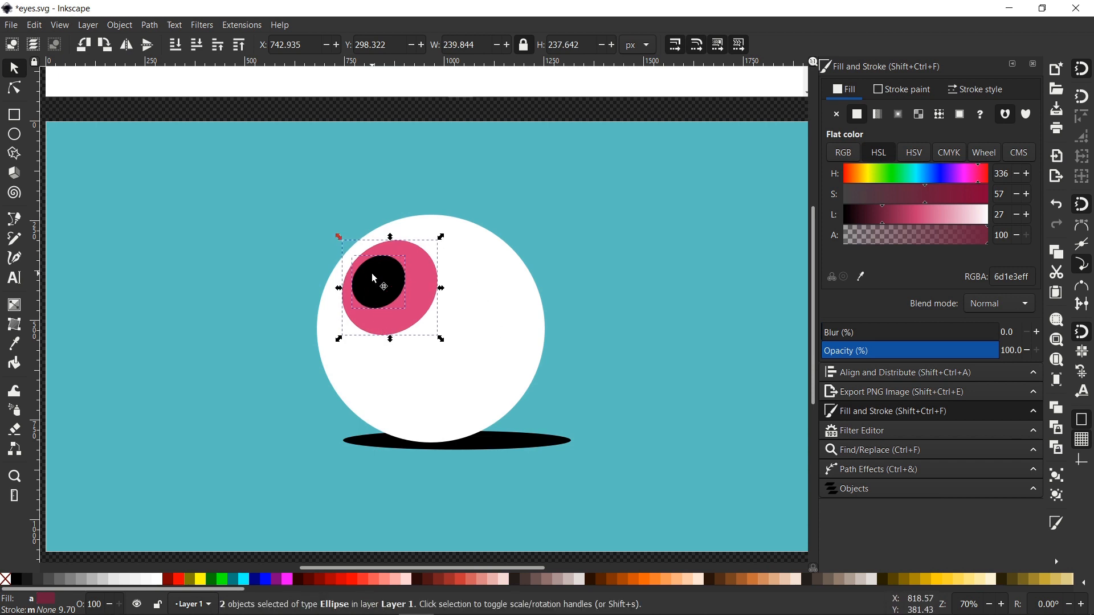
# Step: Reposition the pupil alone within the iris to about X 773 px, Y 347 px
pyautogui.moveTo(373, 273); pyautogui.dragTo(380, 278)
pyautogui.click(319, 110)
pyautogui.click(378, 282)
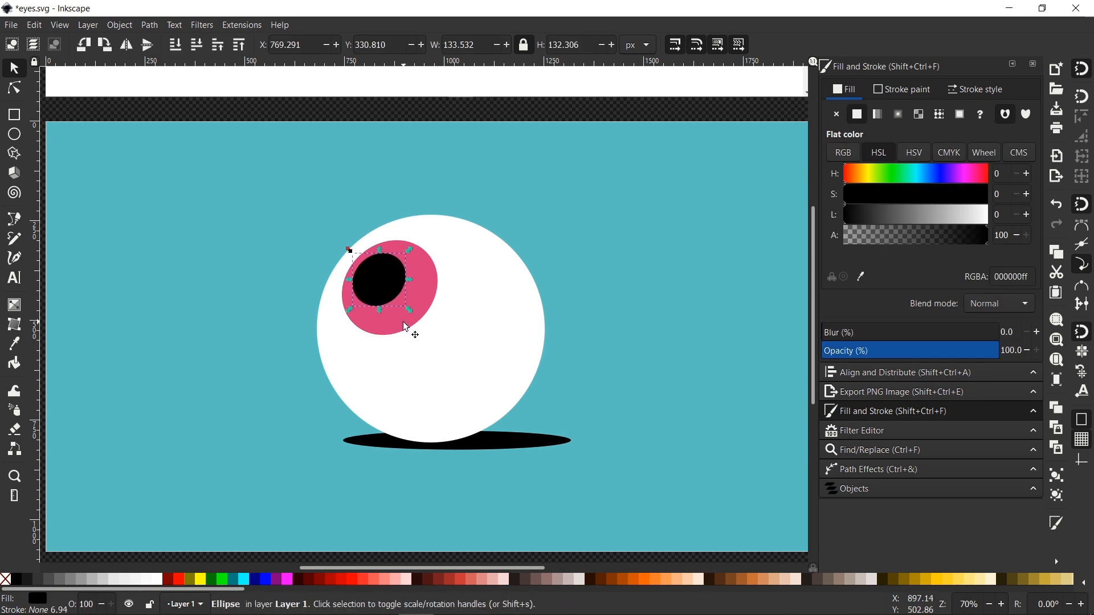
pyautogui.scroll(-2, 410, 327)
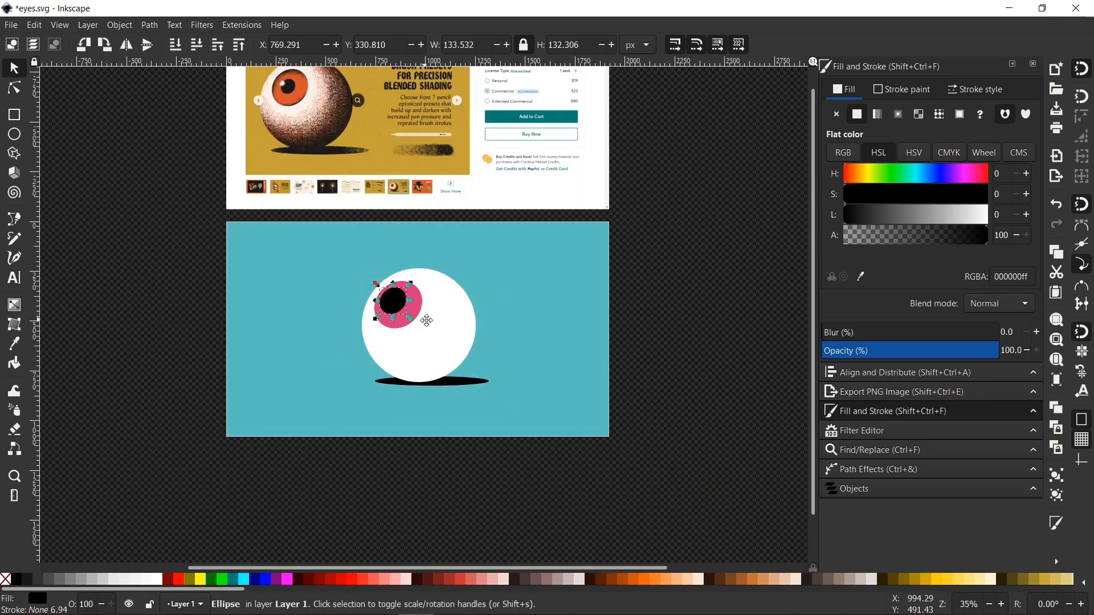
pyautogui.scroll(1, 411, 328)
pyautogui.press('Right')
pyautogui.press('Right')
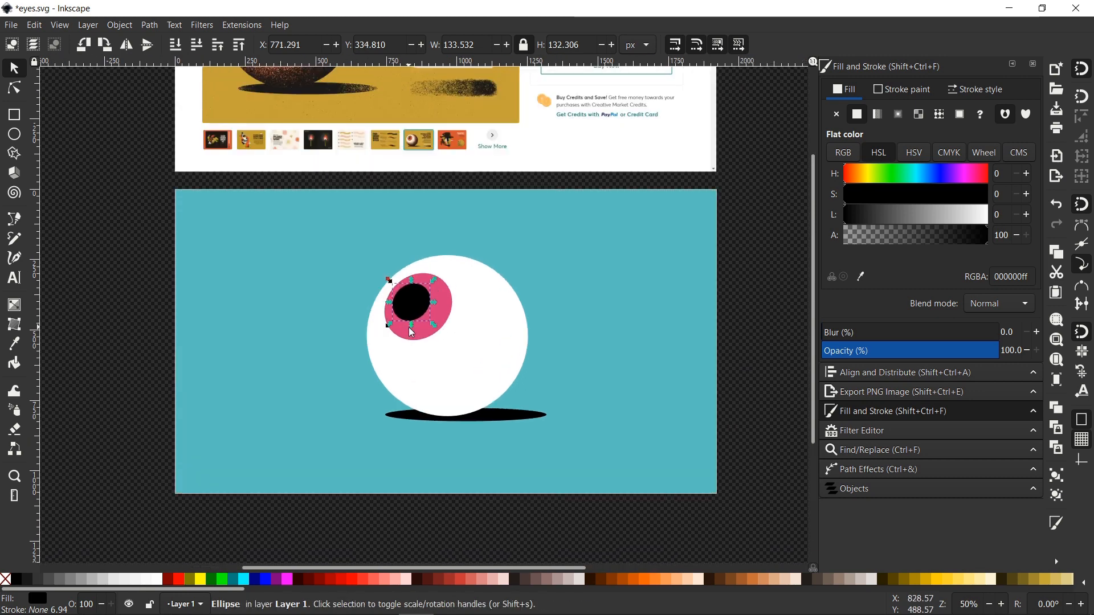
pyautogui.press('Down')
pyautogui.press('Down')
pyautogui.press('Down')
pyautogui.press('Down')
pyautogui.press('Down')
pyautogui.press('Down')
pyautogui.press('Down')
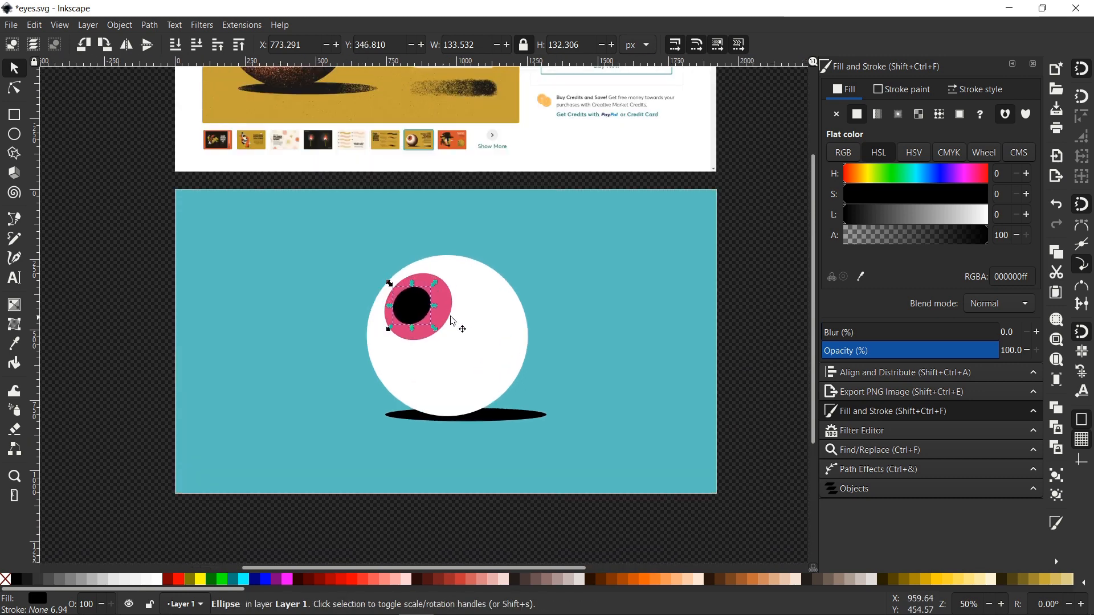
# Step: Draw an open path with the Pen tool, curving from above the eyeball's right half through its lower right to beyond its lower left
pyautogui.moveTo(449, 325); pyautogui.dragTo(457, 413)
pyautogui.moveTo(456, 457); pyautogui.dragTo(417, 328)
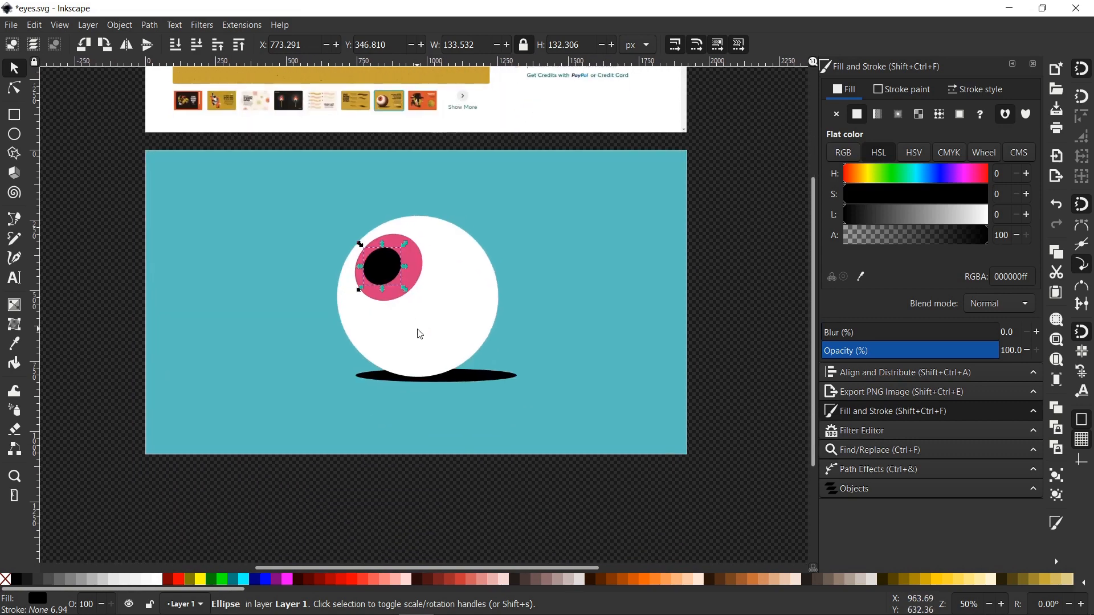
pyautogui.moveTo(408, 228); pyautogui.dragTo(435, 283)
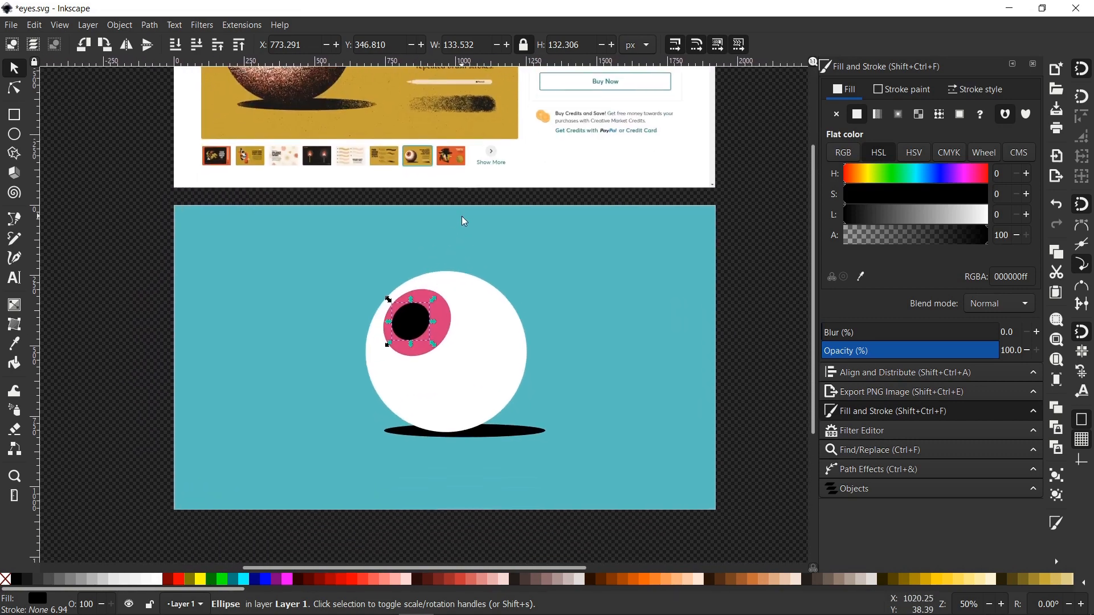
pyautogui.moveTo(465, 221); pyautogui.dragTo(478, 349)
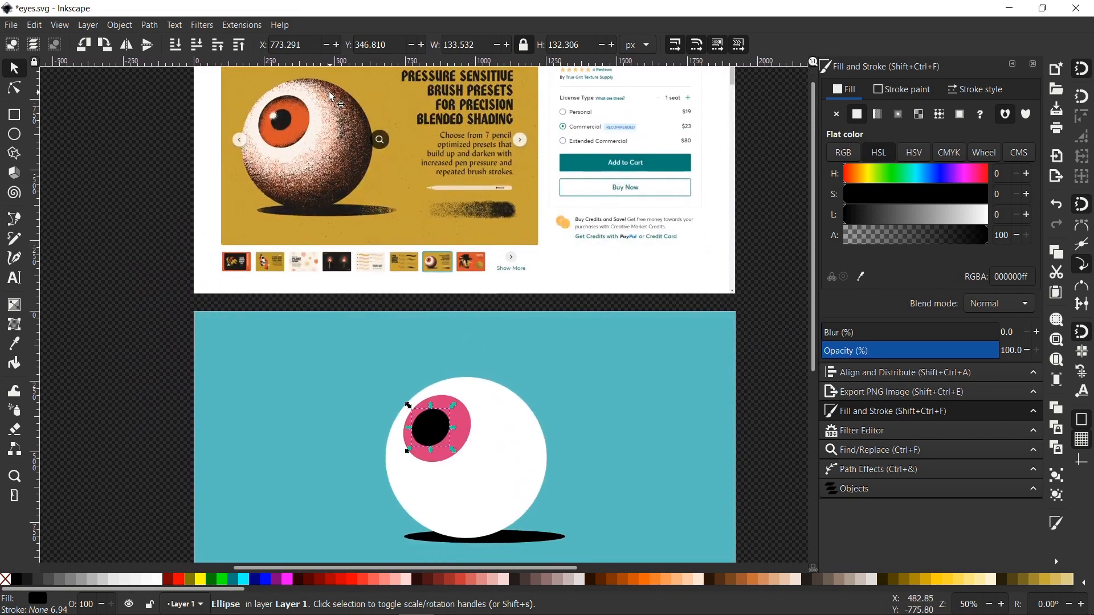
pyautogui.moveTo(382, 231)
pyautogui.mouseDown()
pyautogui.moveTo(342, 132)
pyautogui.moveTo(321, 21)
pyautogui.mouseUp()
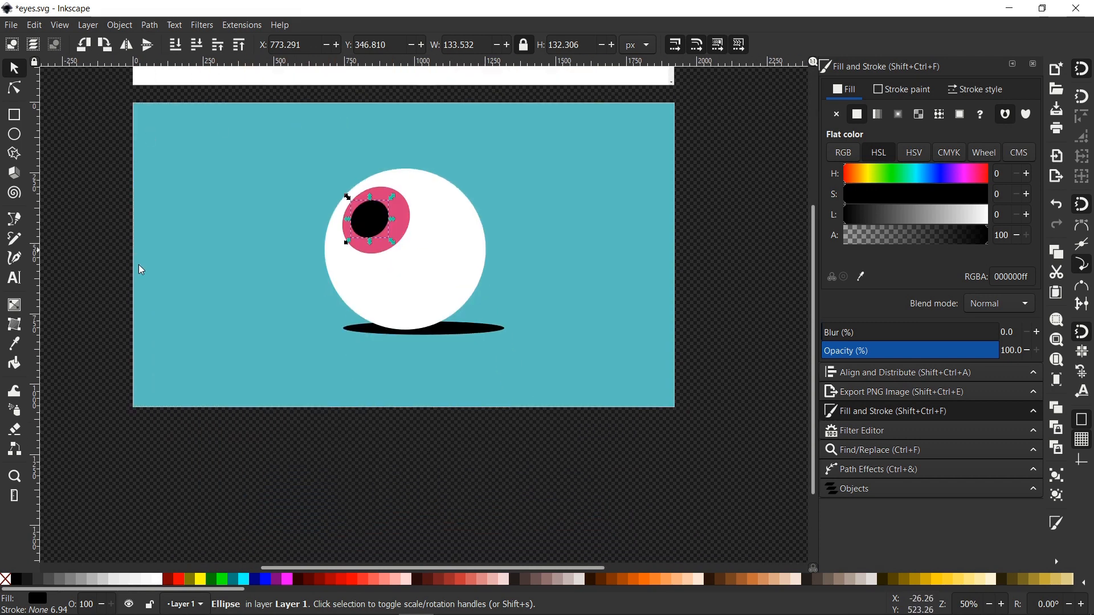
pyautogui.click(93, 343)
pyautogui.click(14, 224)
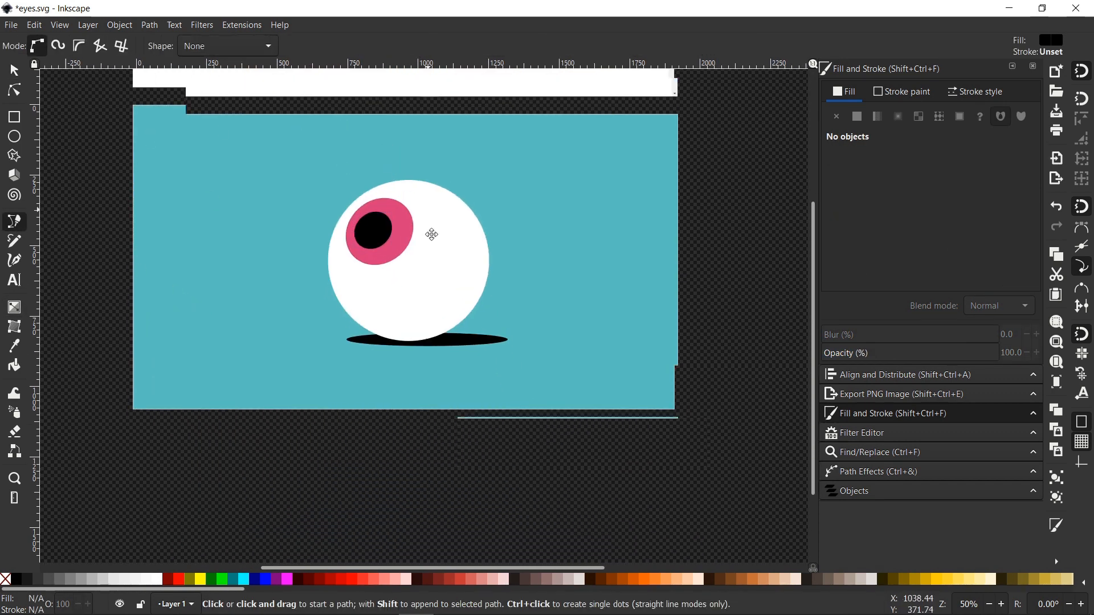
pyautogui.click(459, 177)
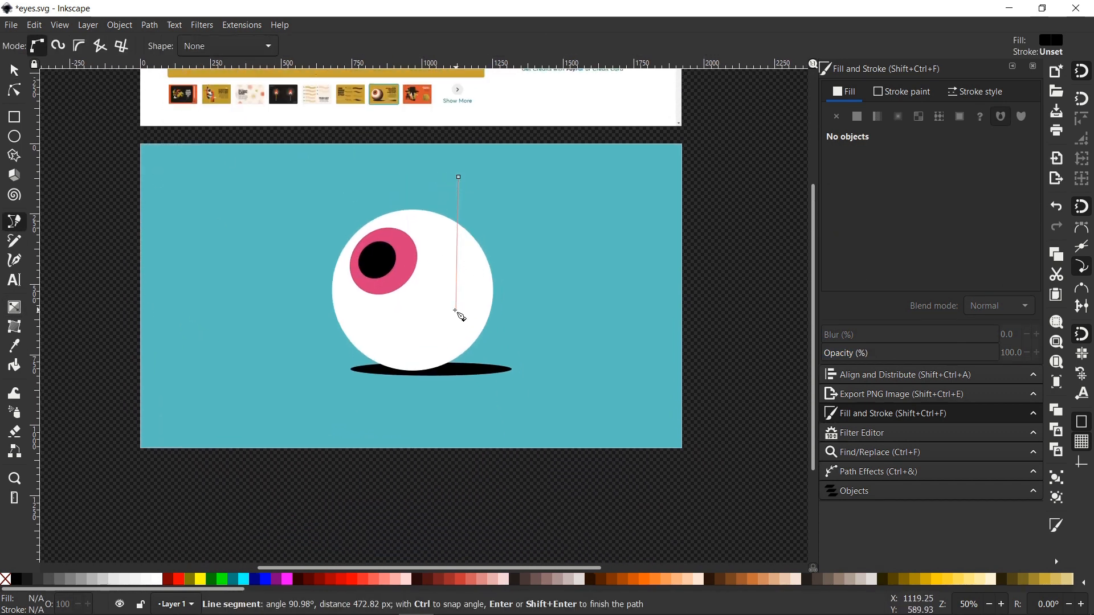
pyautogui.moveTo(457, 312); pyautogui.dragTo(406, 371)
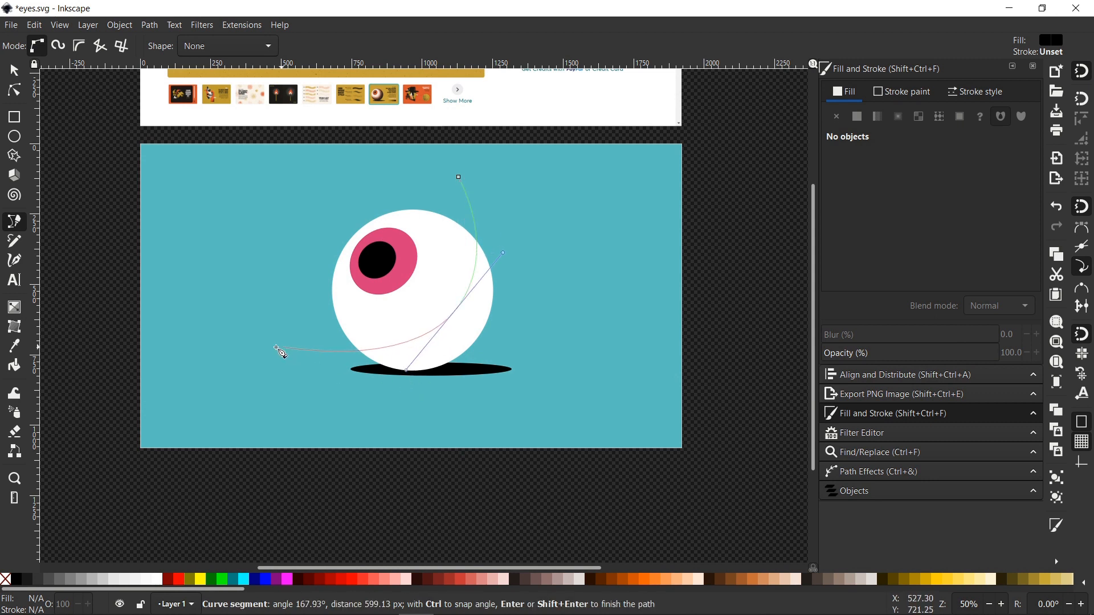
pyautogui.click(274, 353)
pyautogui.press('Return')
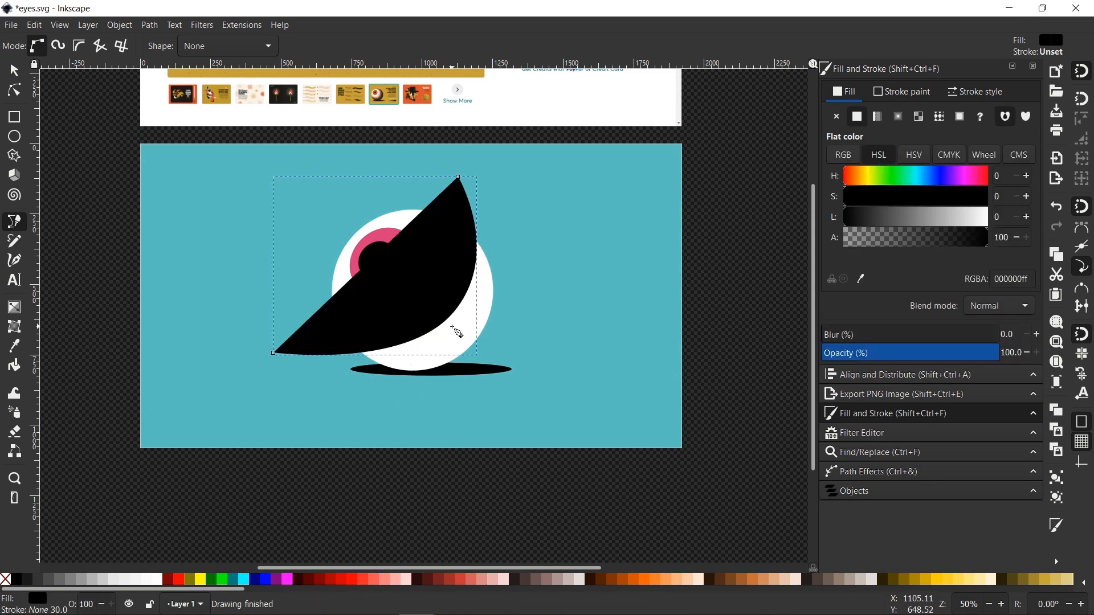
# Step: Remove the fill from the curved path and give it a flat black stroke
pyautogui.click(15, 90)
pyautogui.click(836, 115)
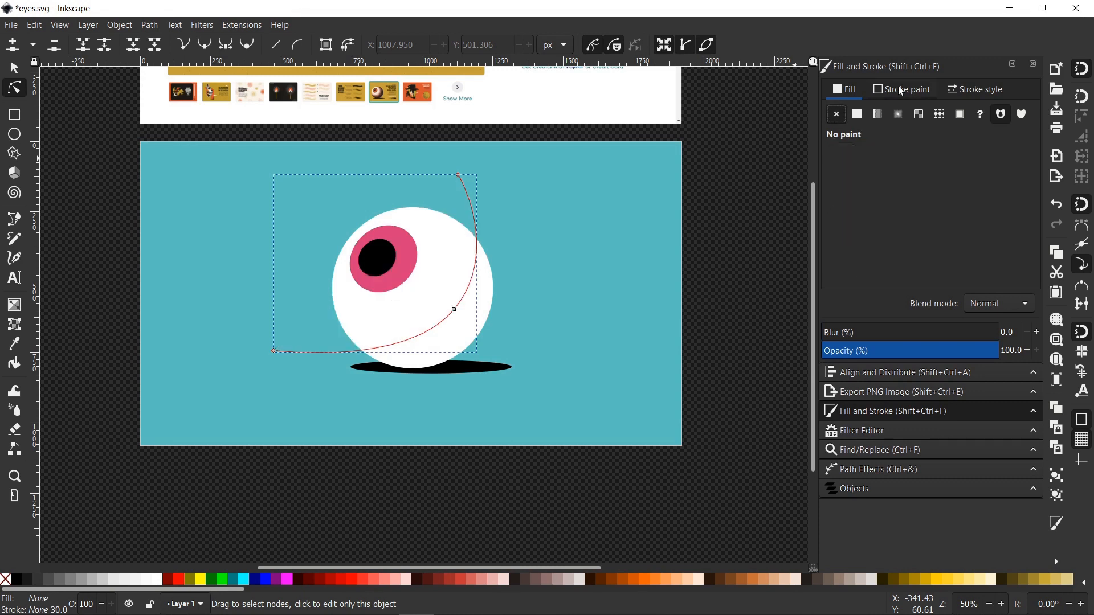
pyautogui.click(905, 90)
pyautogui.click(857, 115)
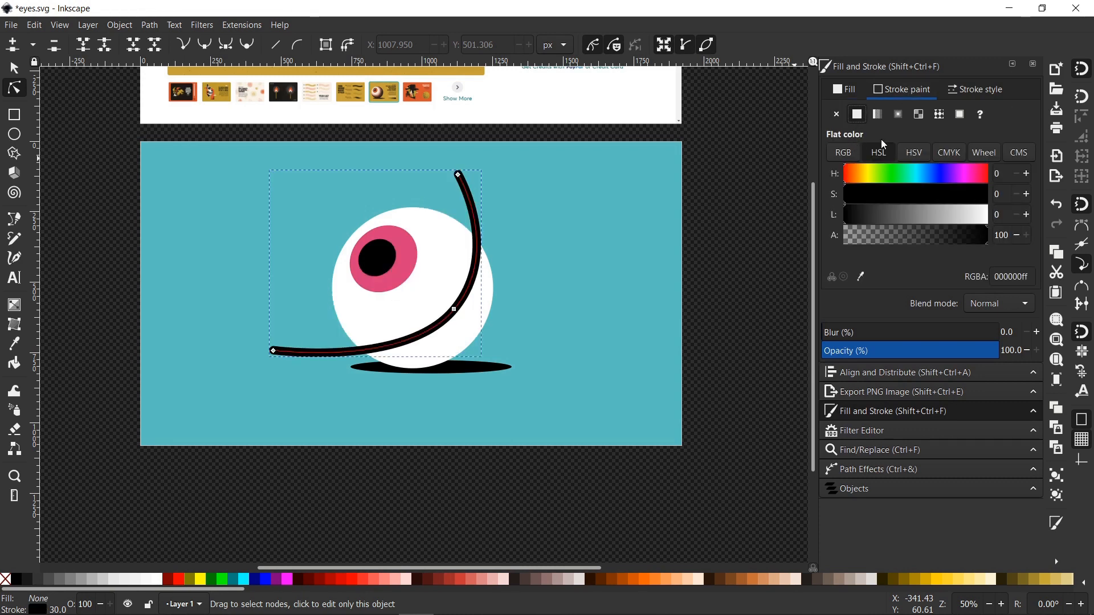
# Step: Set the curved path's stroke width to 100 px
pyautogui.click(976, 90)
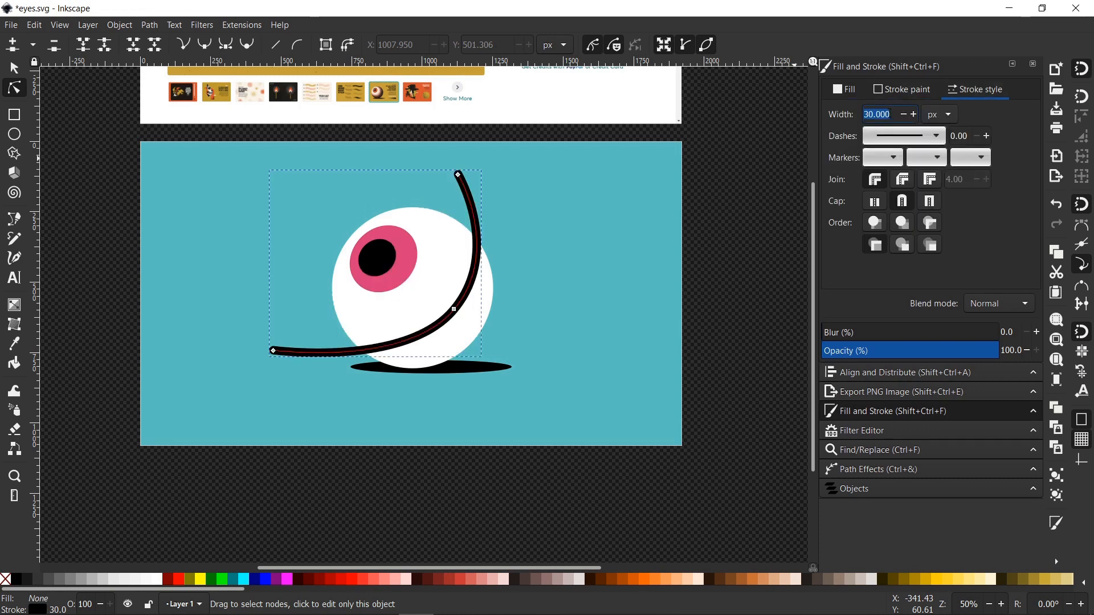
pyautogui.write('600')
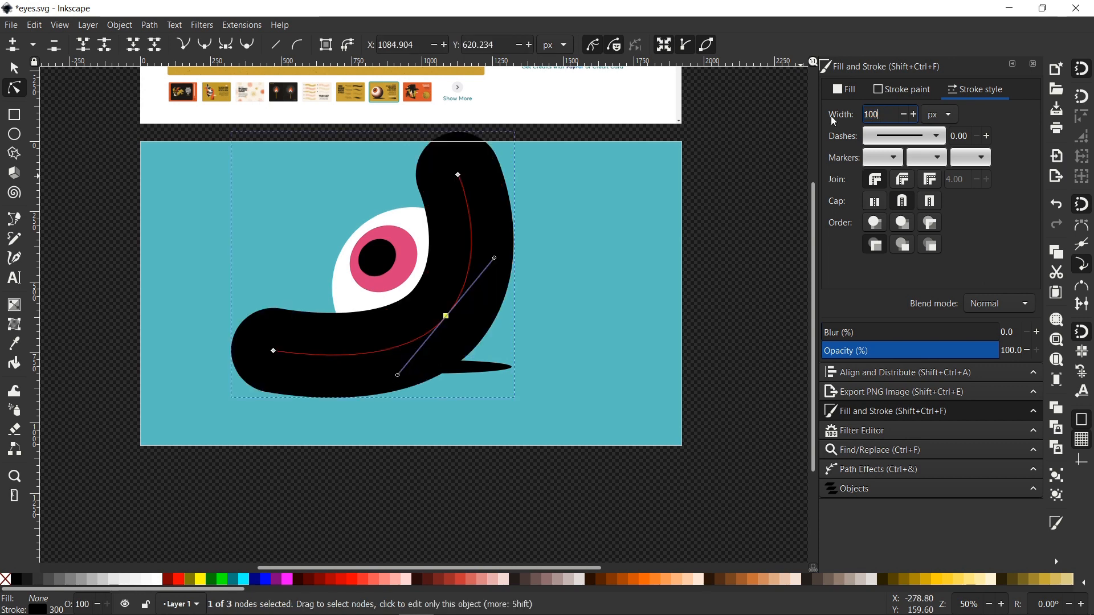
pyautogui.press('Return')
pyautogui.scroll(2, 453, 292)
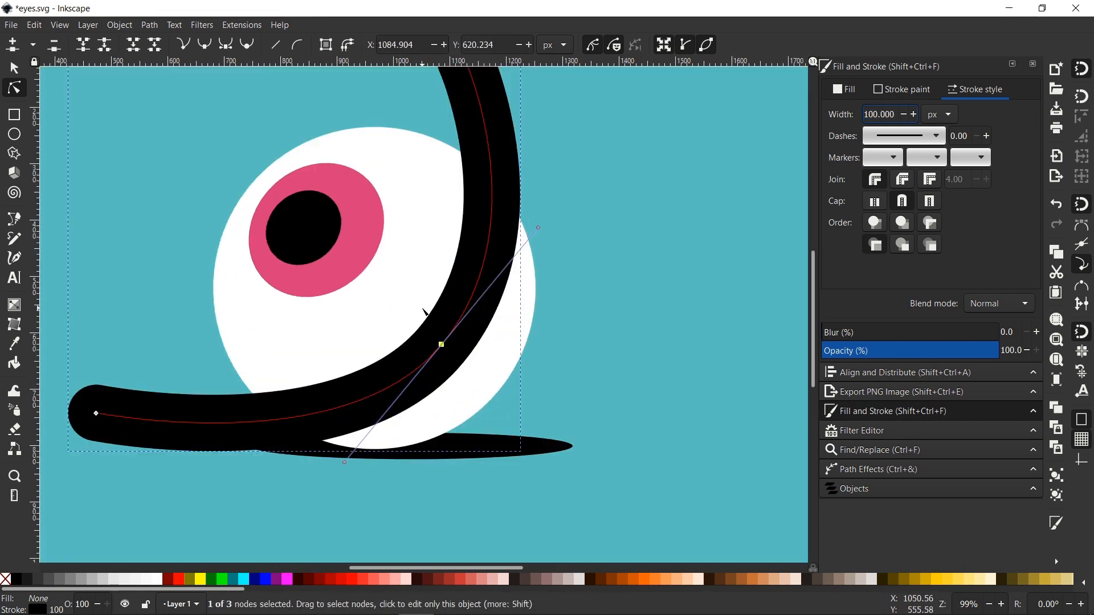
pyautogui.scroll(-3, 433, 325)
pyautogui.scroll(2, 457, 355)
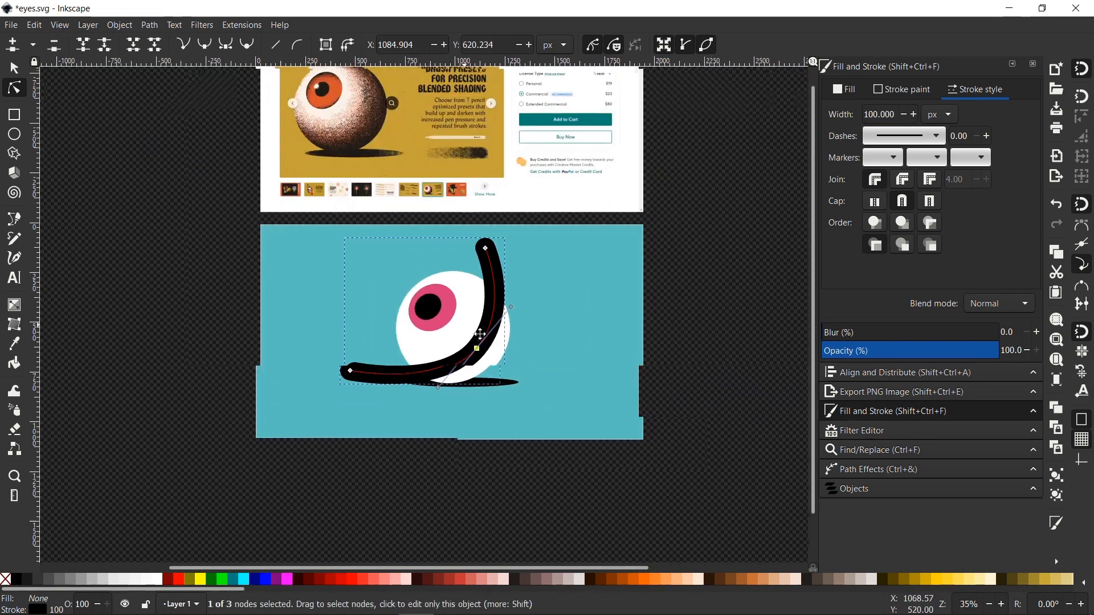
pyautogui.scroll(1, 504, 349)
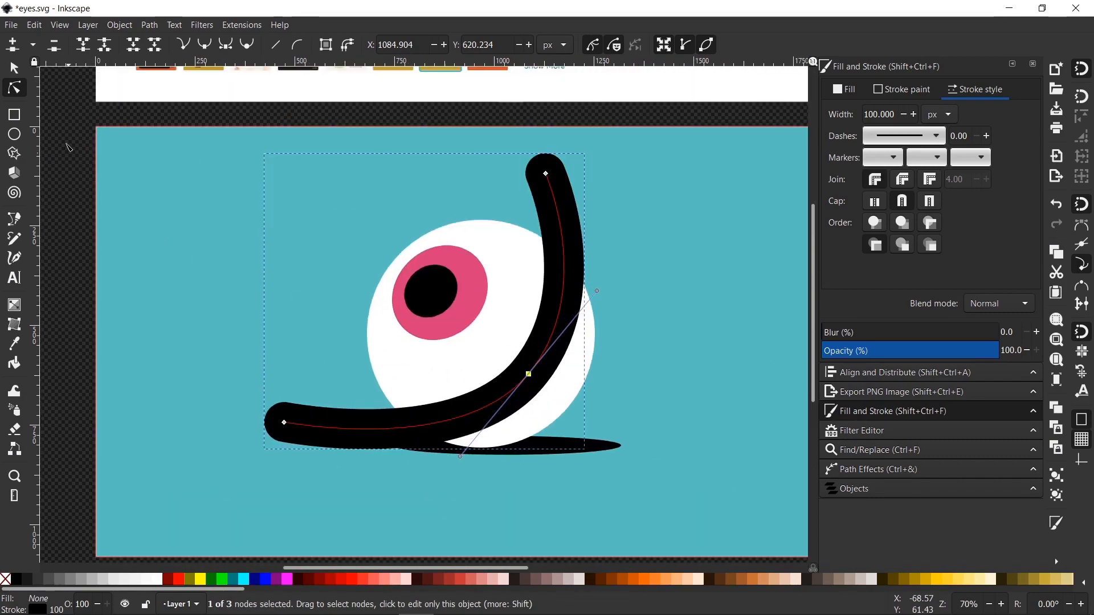
# Step: Try the Roughen filter on the curved path in live preview with both frequencies at 469.70 and intensity at 50
pyautogui.press('s')
pyautogui.scroll(-1, 427, 266)
pyautogui.moveTo(434, 267); pyautogui.dragTo(421, 318)
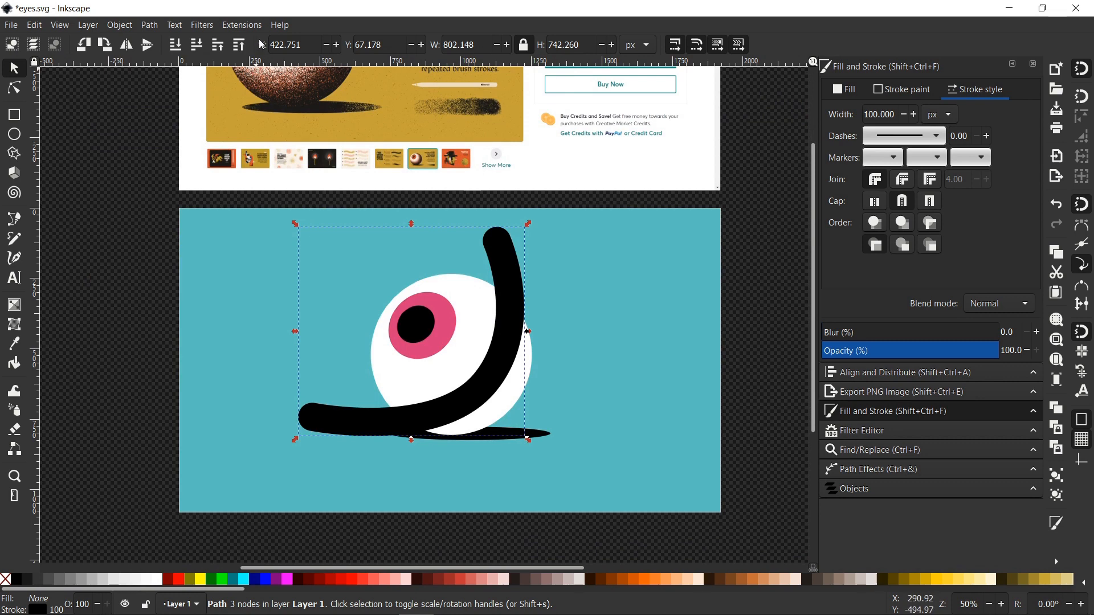
pyautogui.click(203, 26)
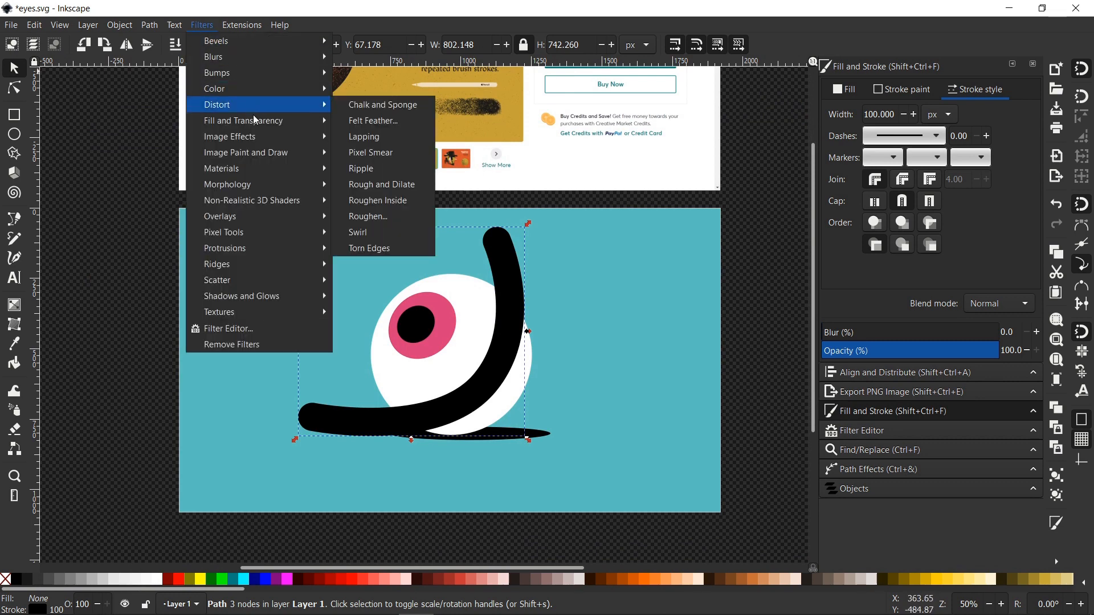
pyautogui.moveTo(240, 106)
pyautogui.click(369, 217)
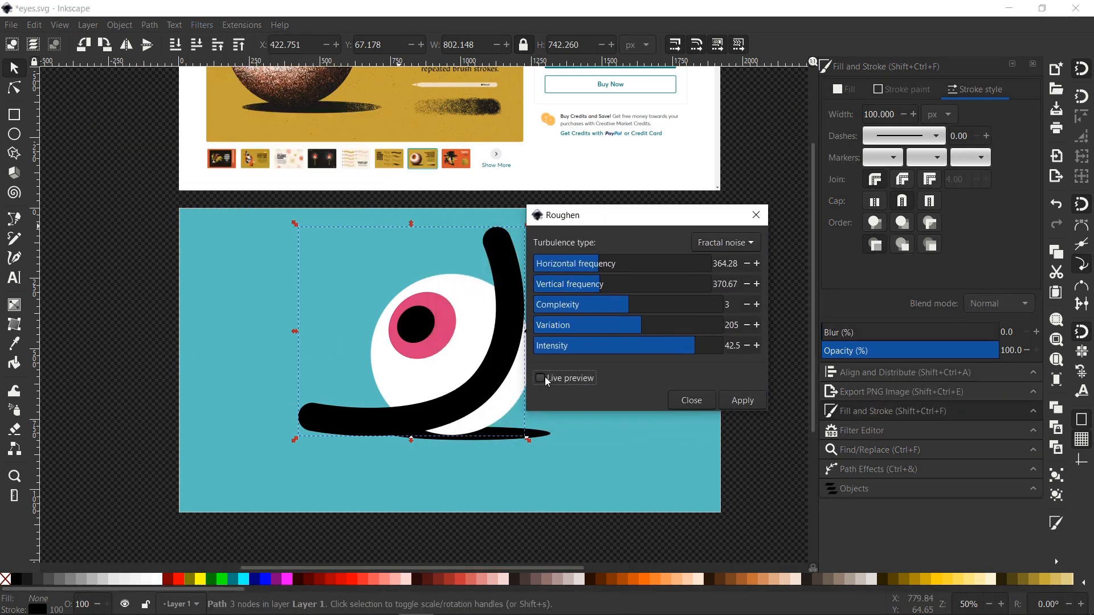
pyautogui.click(545, 377)
pyautogui.moveTo(641, 217); pyautogui.dragTo(666, 220)
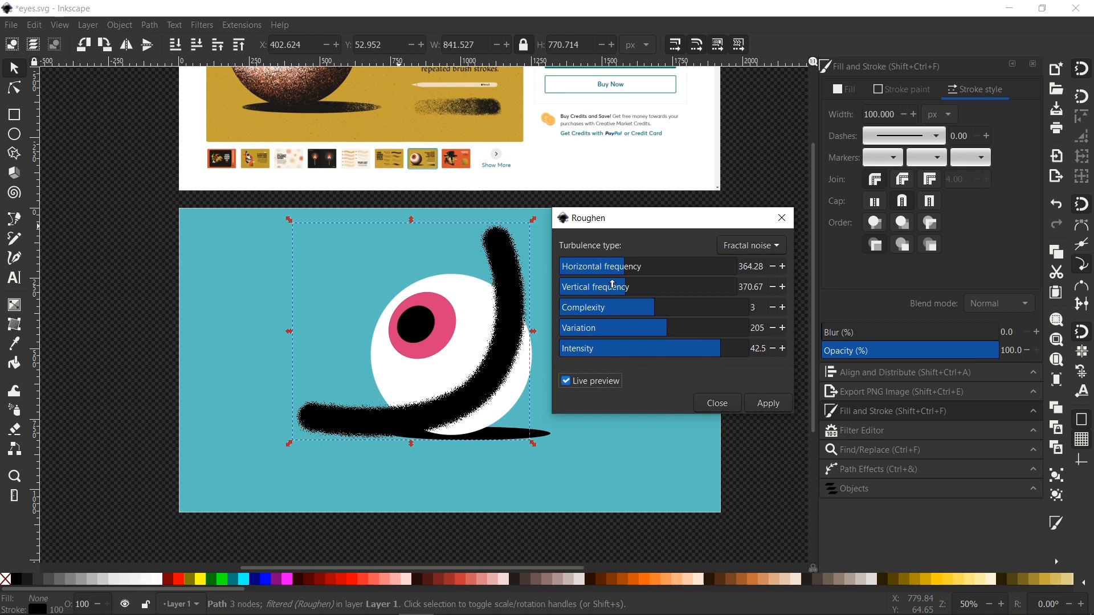
pyautogui.click(642, 287)
pyautogui.click(642, 266)
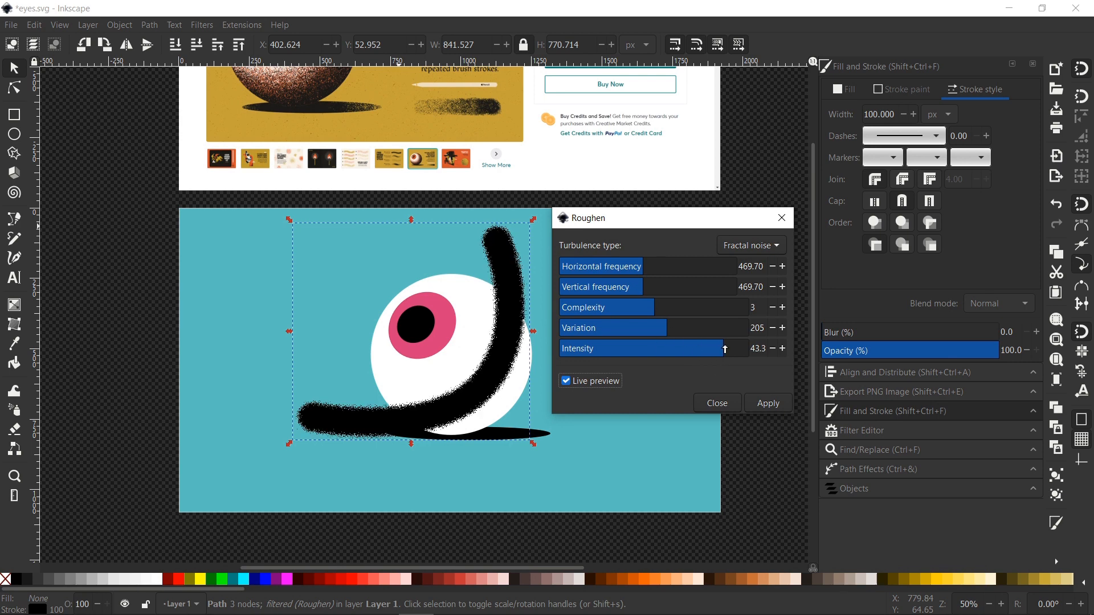
pyautogui.moveTo(725, 349); pyautogui.dragTo(751, 349)
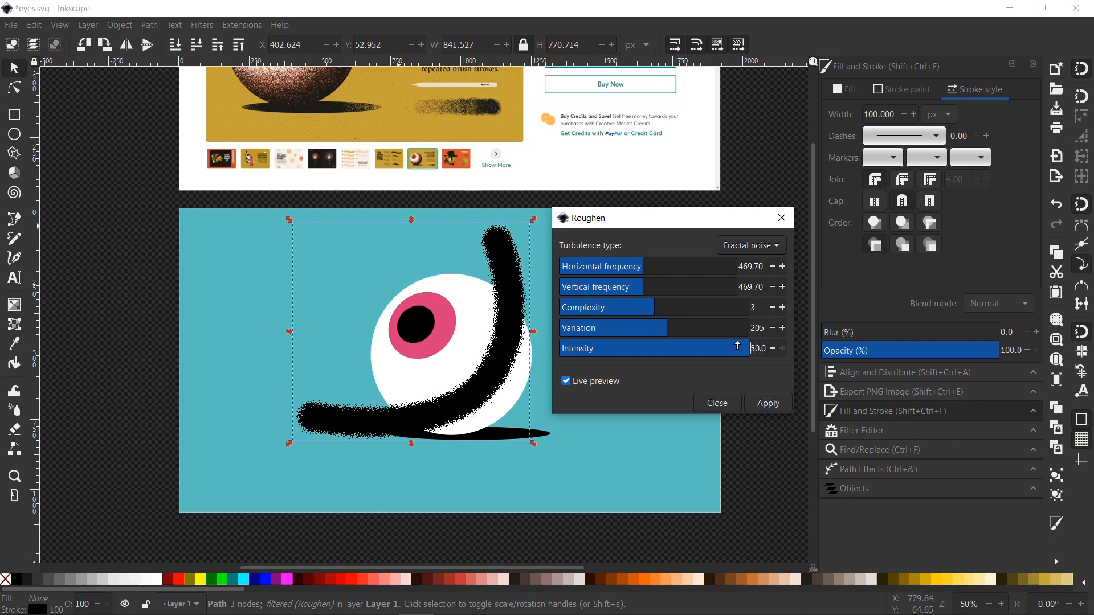
pyautogui.click(716, 403)
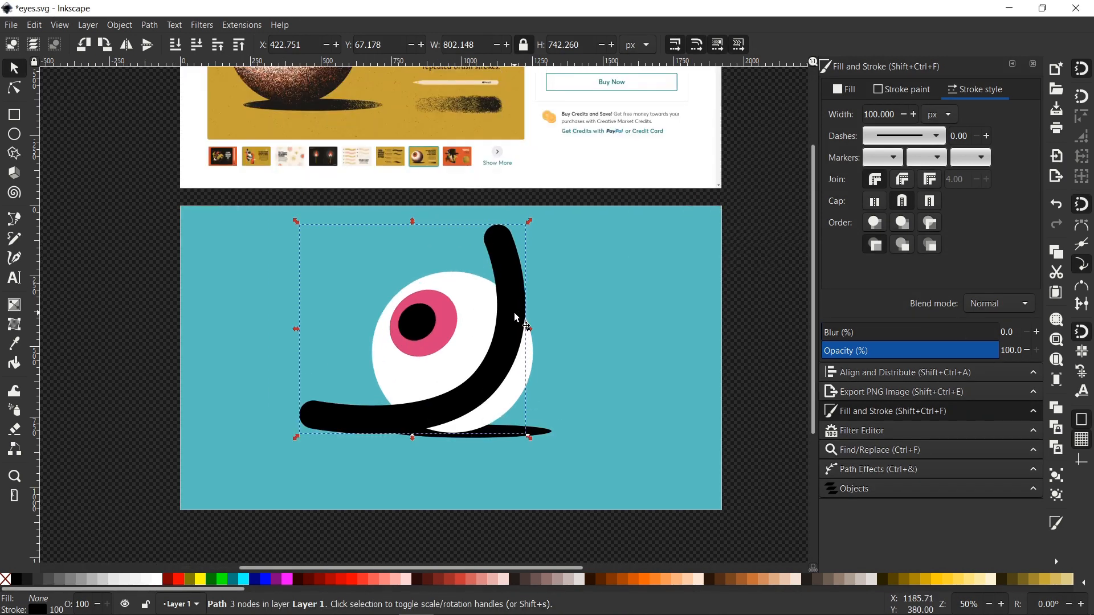
# Step: Select all the artwork and scale it down proportionally to 192 px wide
pyautogui.keyDown('ctrl'); pyautogui.scroll(-1, 515, 314); pyautogui.keyUp('ctrl')
pyautogui.moveTo(685, 485); pyautogui.dragTo(230, 224)
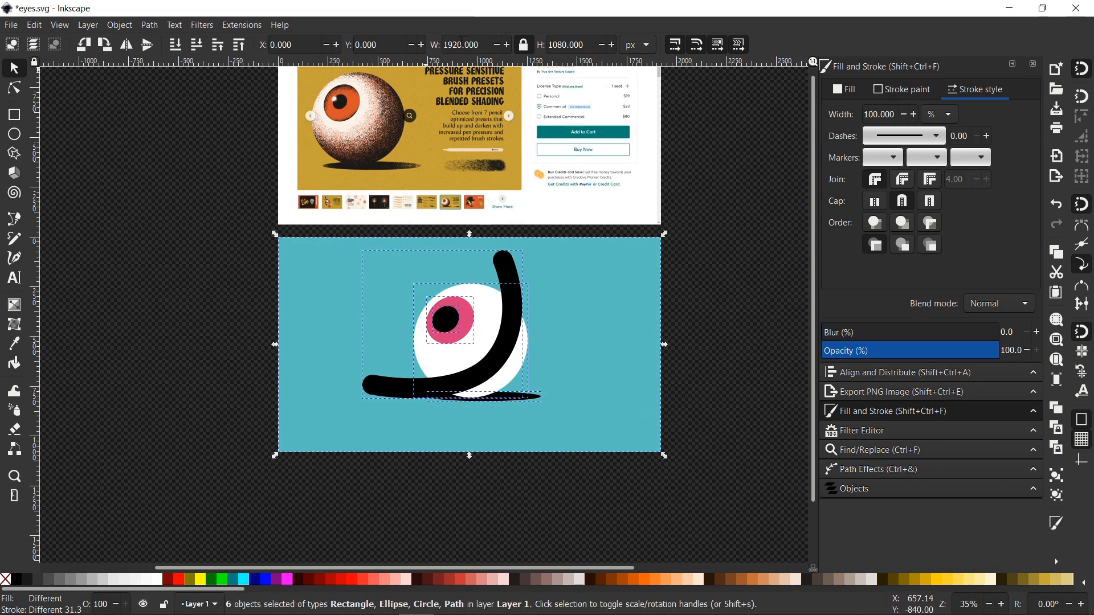
pyautogui.click(525, 45)
pyautogui.click(527, 45)
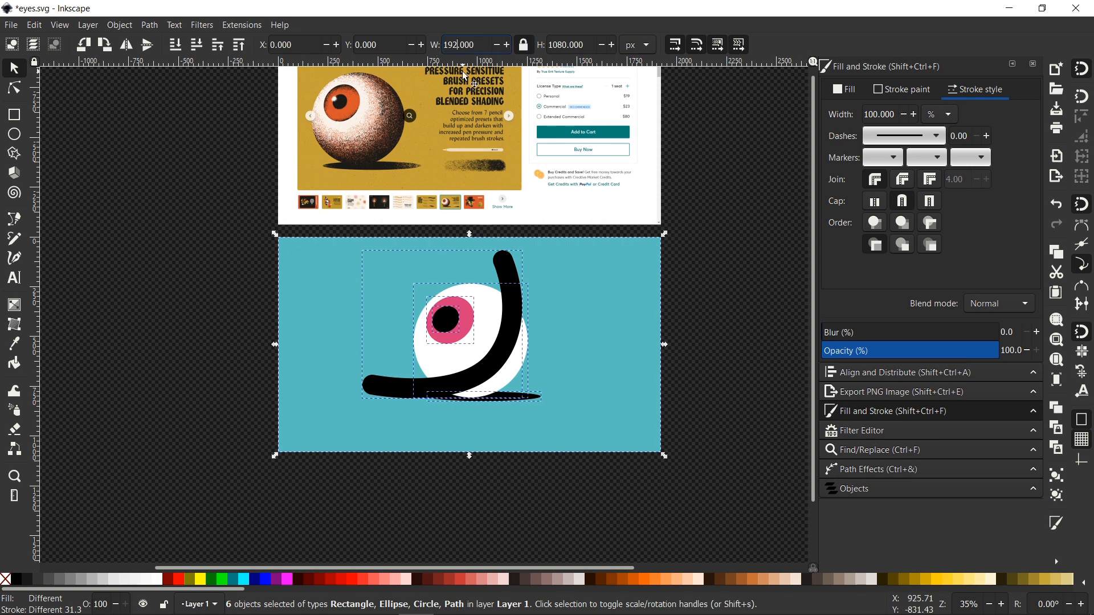
pyautogui.press('Return')
pyautogui.moveTo(314, 253); pyautogui.dragTo(510, 303)
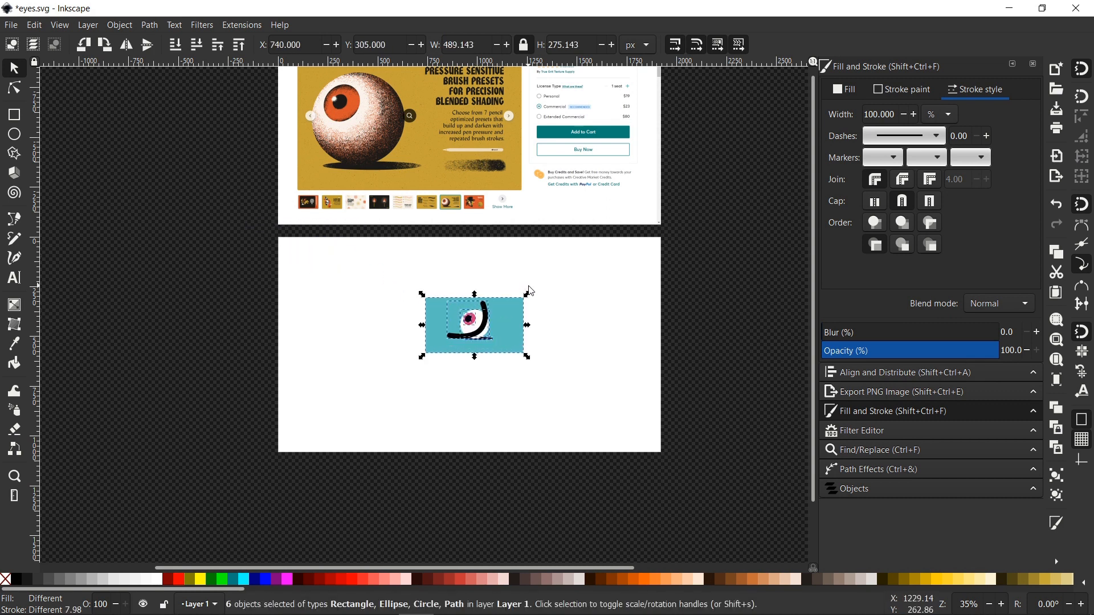
pyautogui.hotkey('ctrl', 'z')
# Step: Start the Roughen filter on the scaled-down curved path alone, with live preview on
pyautogui.keyDown('ctrl'); pyautogui.scroll(4, 488, 365); pyautogui.keyUp('ctrl')
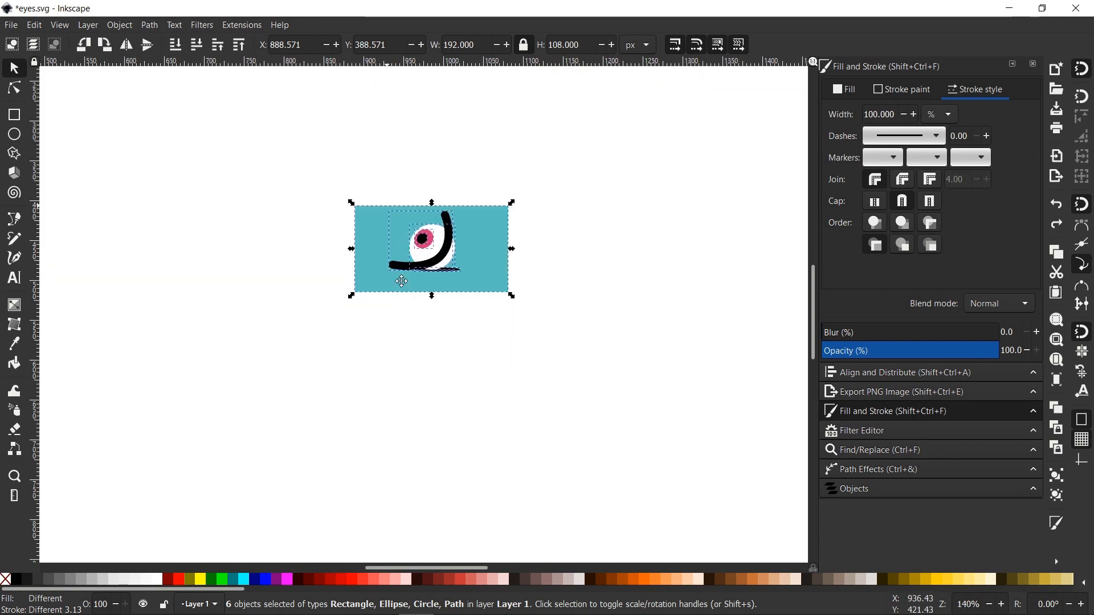
pyautogui.keyDown('ctrl'); pyautogui.scroll(2, 413, 280); pyautogui.keyUp('ctrl')
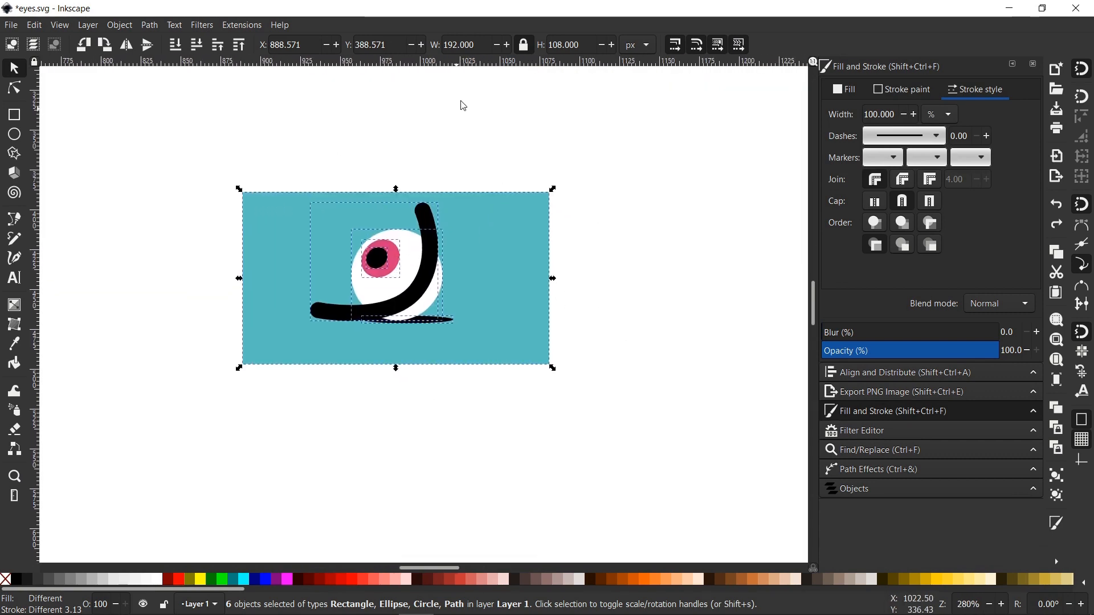
pyautogui.keyDown('ctrl'); pyautogui.scroll(2, 399, 219); pyautogui.keyUp('ctrl')
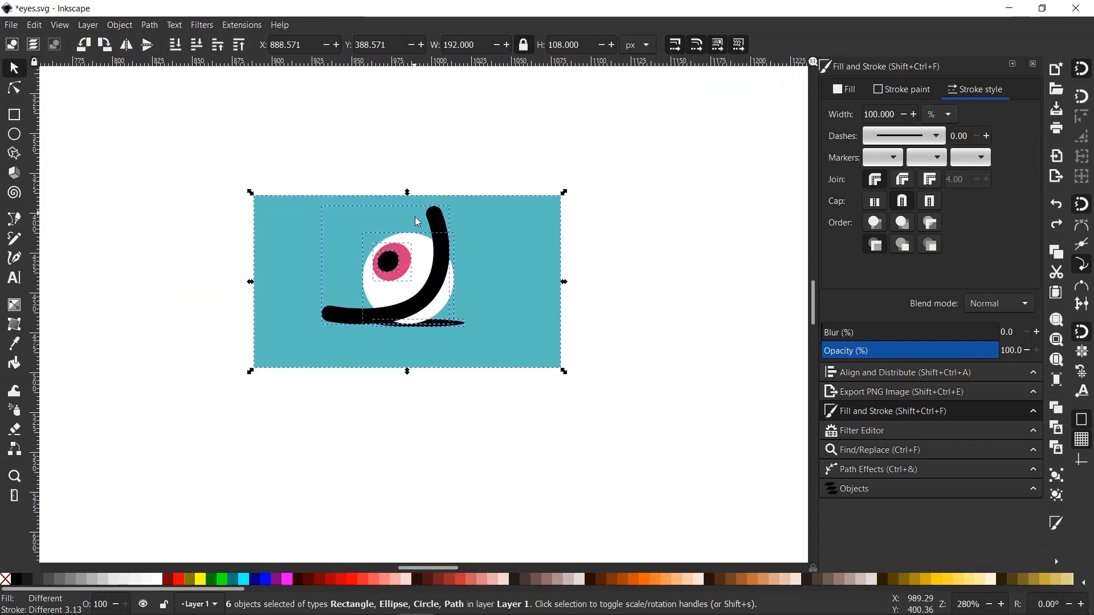
pyautogui.click(434, 145)
pyautogui.click(458, 214)
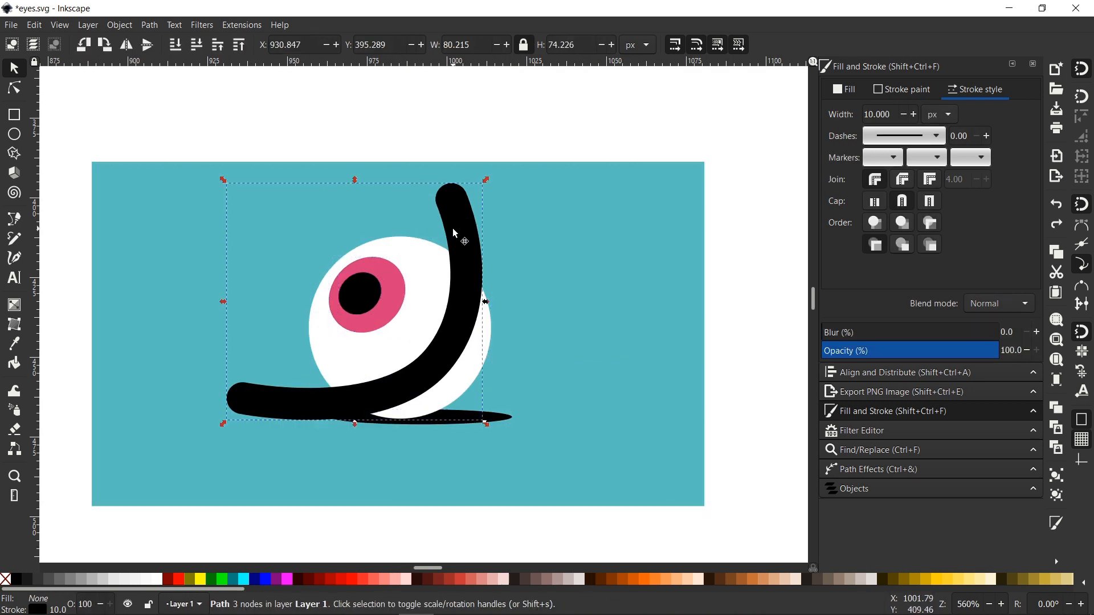
pyautogui.click(196, 26)
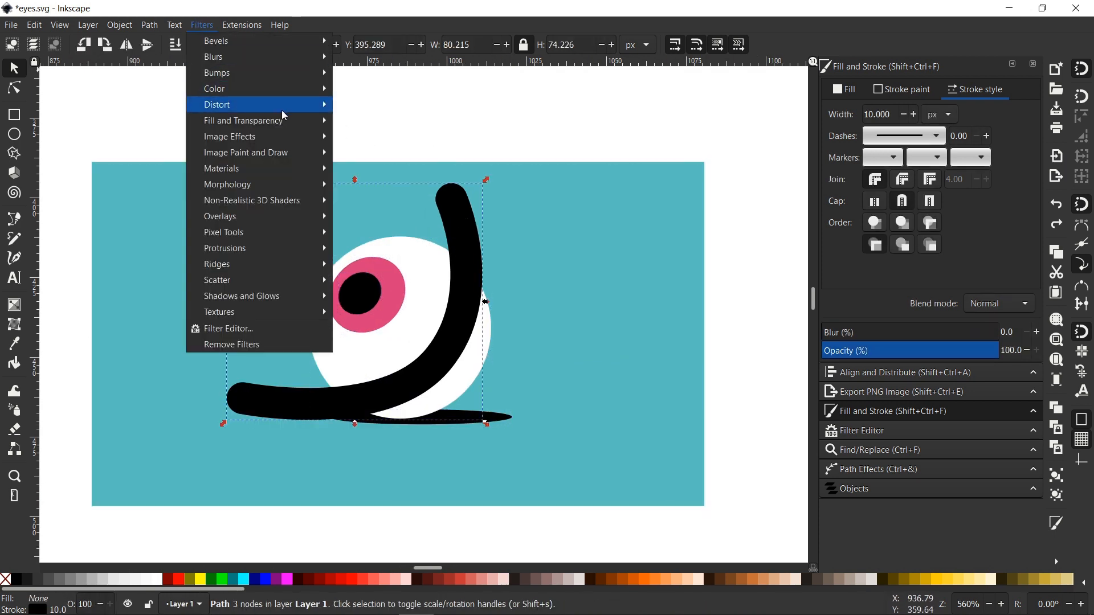
pyautogui.moveTo(282, 105)
pyautogui.click(399, 220)
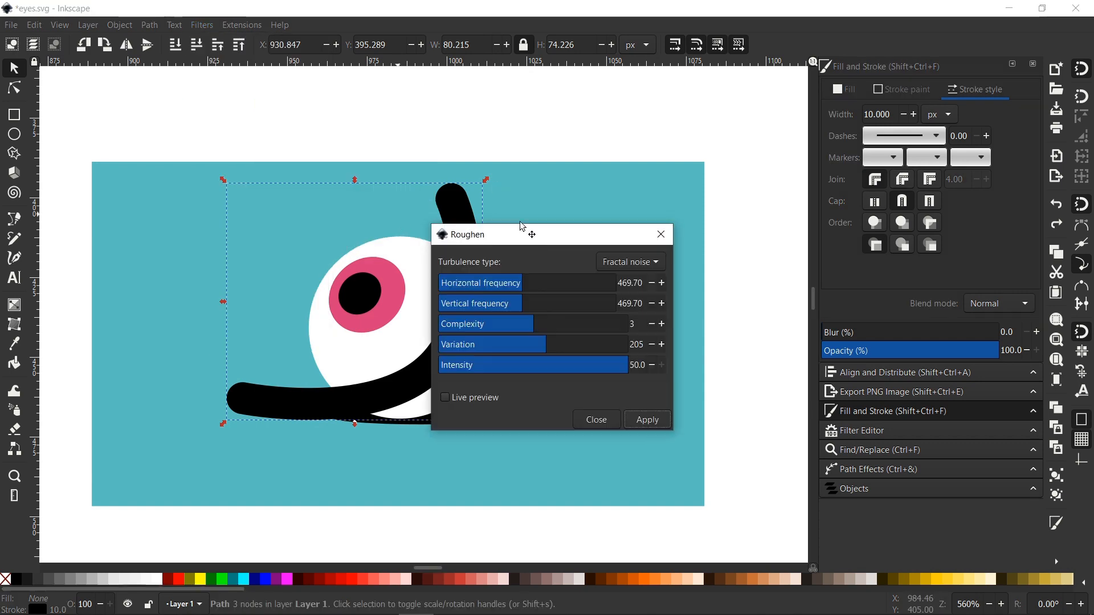
pyautogui.moveTo(519, 228); pyautogui.dragTo(681, 139)
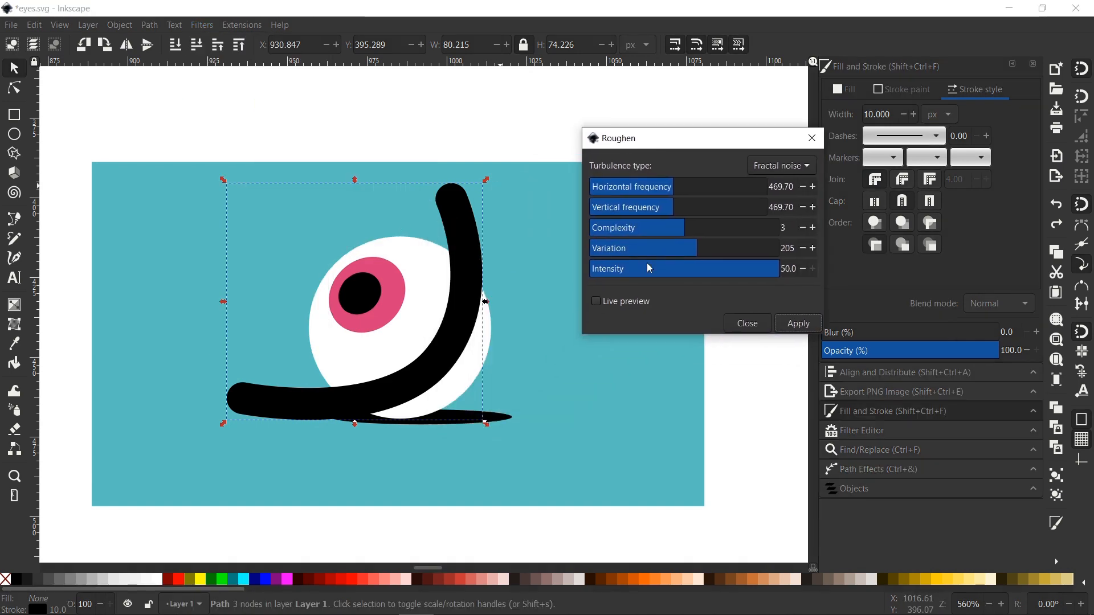
pyautogui.click(597, 301)
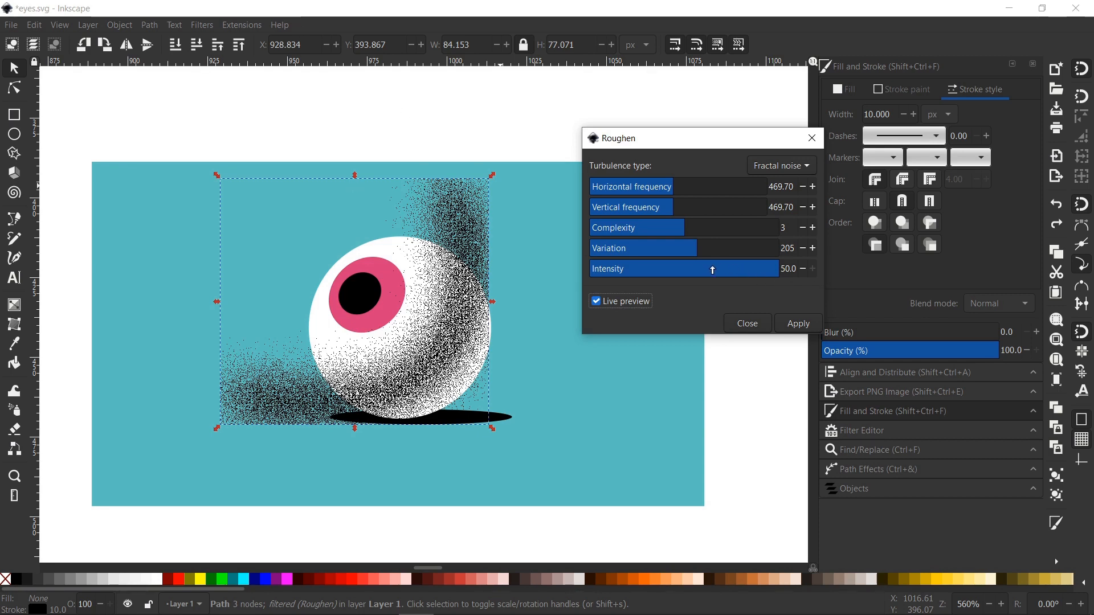
# Step: Set the Roughen intensity to 33.1 and the curved path's stroke width to 34 px
pyautogui.moveTo(718, 271); pyautogui.dragTo(737, 270)
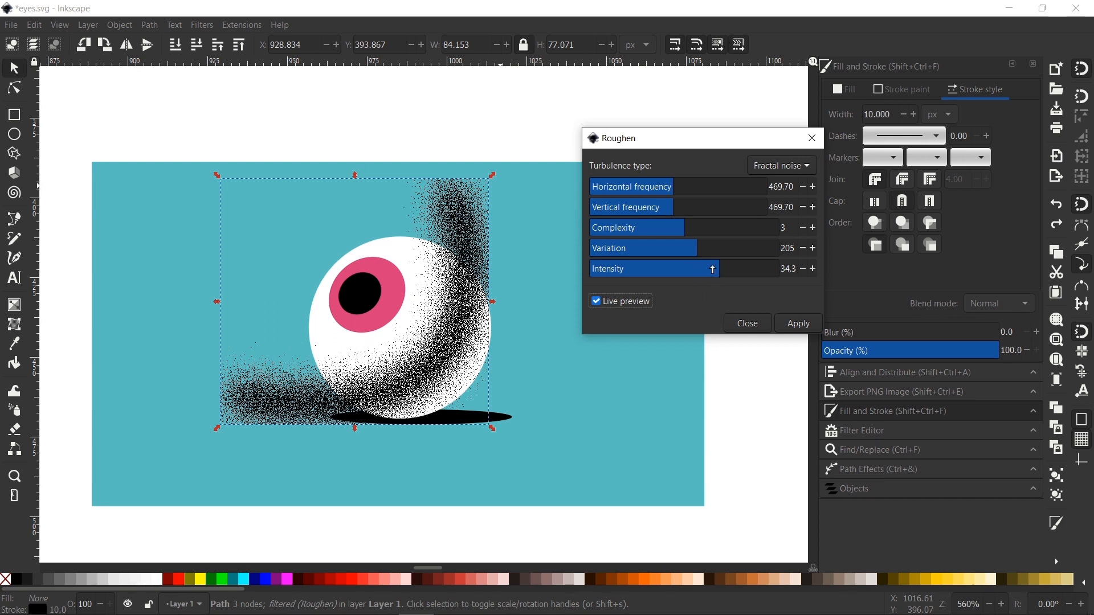
pyautogui.moveTo(712, 269); pyautogui.dragTo(715, 271)
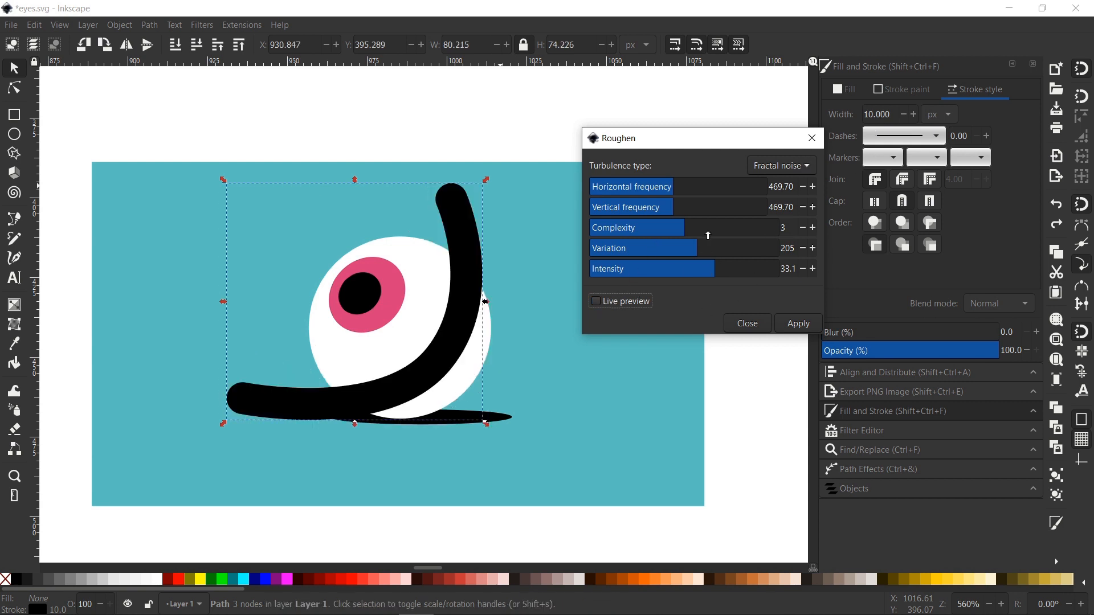
pyautogui.click(859, 115)
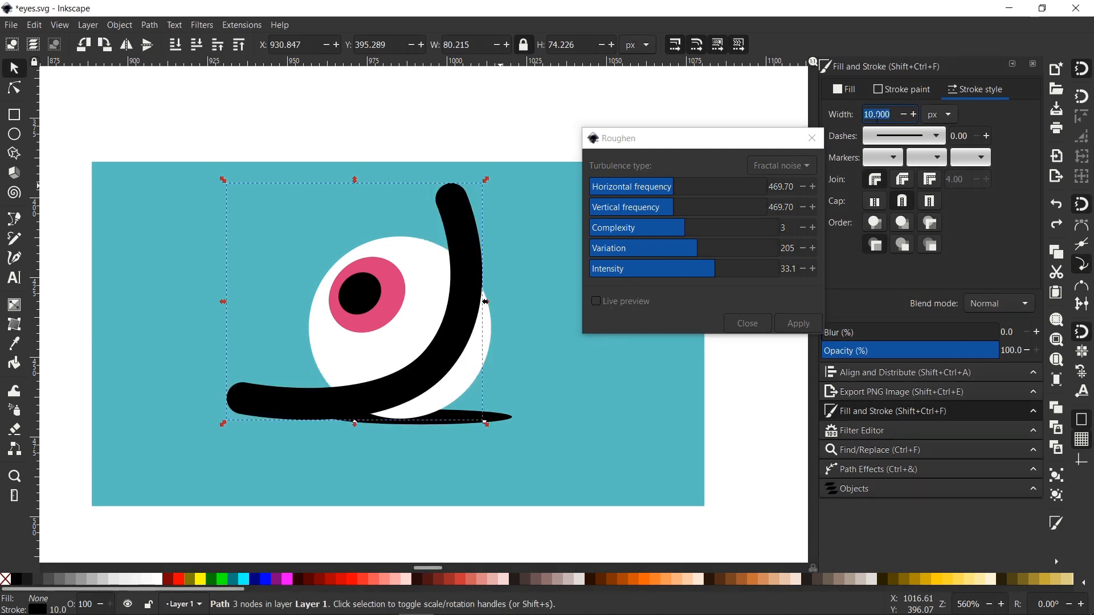
pyautogui.write('34')
pyautogui.press('Return')
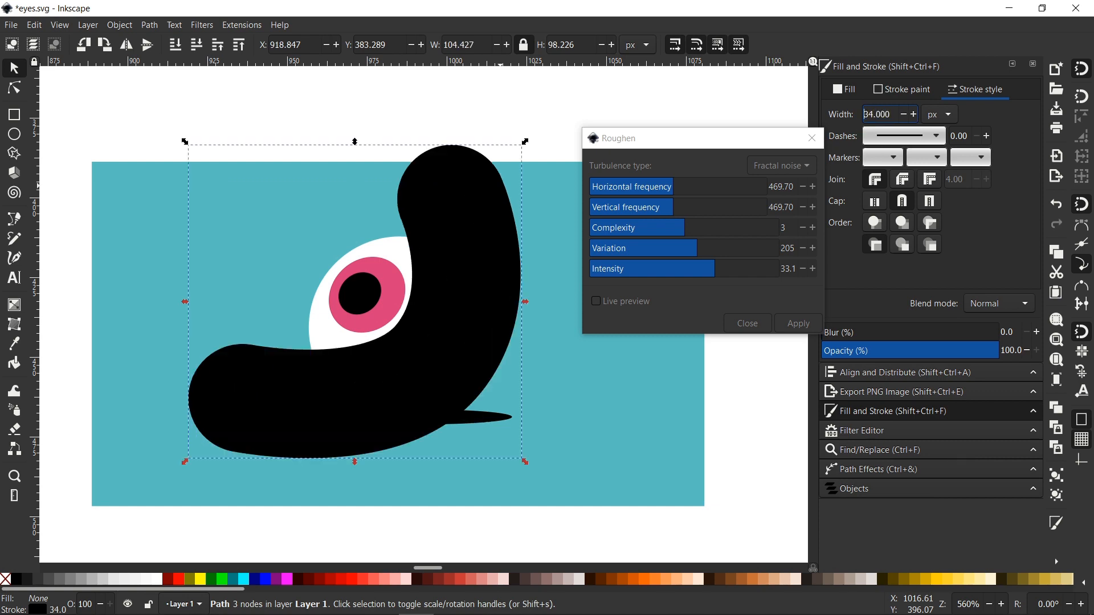
# Step: Adjust Roughen in live preview to intensity 45.5, horizontal frequency 373.86 and vertical frequency 402.62, and switch the preview off
pyautogui.click(596, 301)
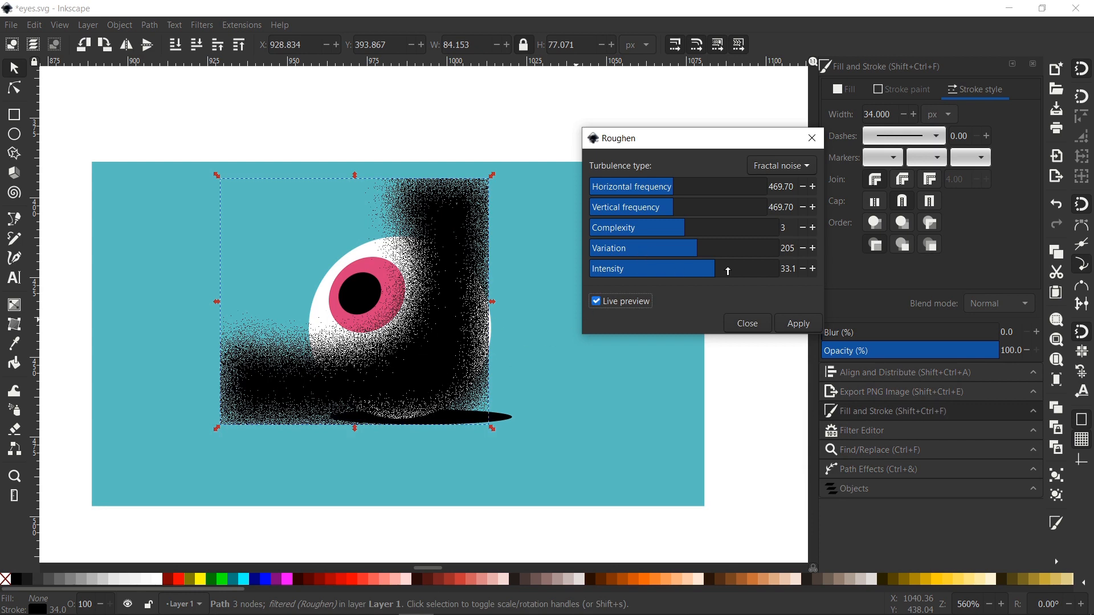
pyautogui.moveTo(728, 271); pyautogui.dragTo(764, 272)
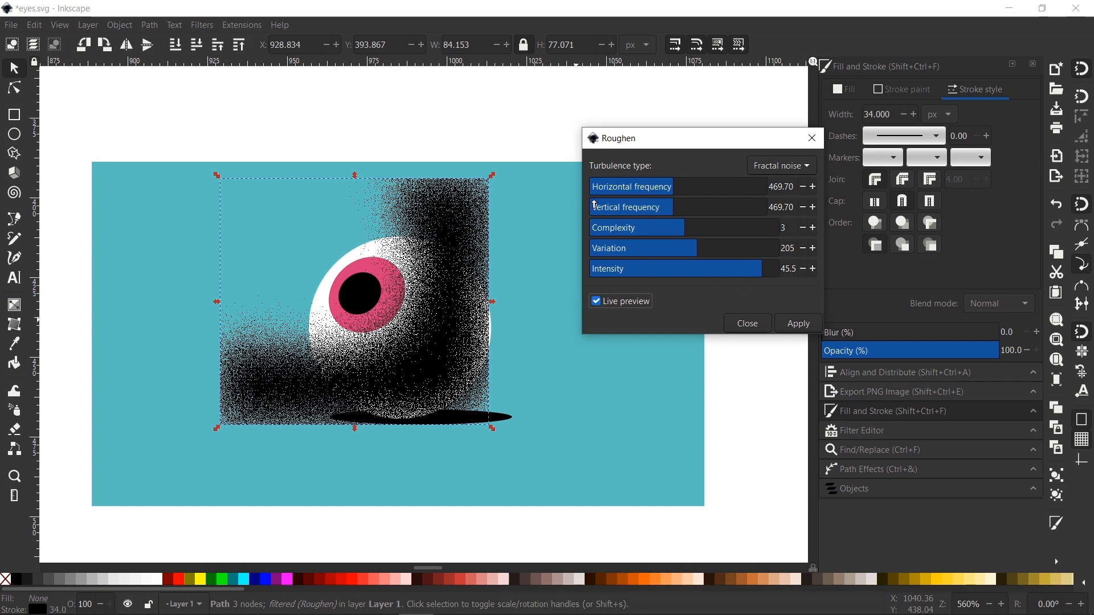
pyautogui.click(685, 192)
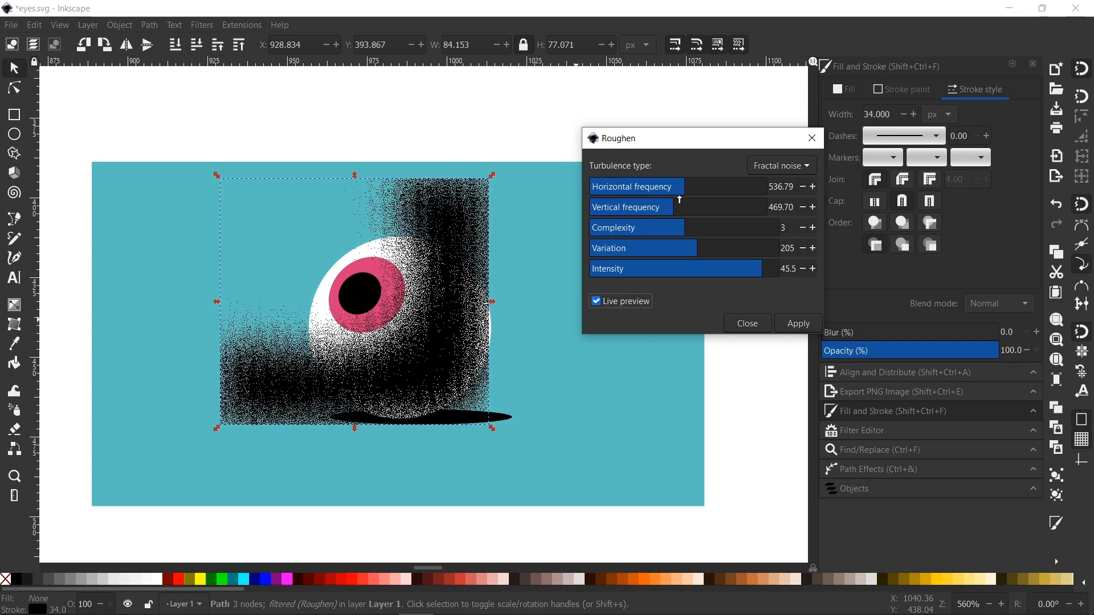
pyautogui.click(672, 186)
pyautogui.click(656, 186)
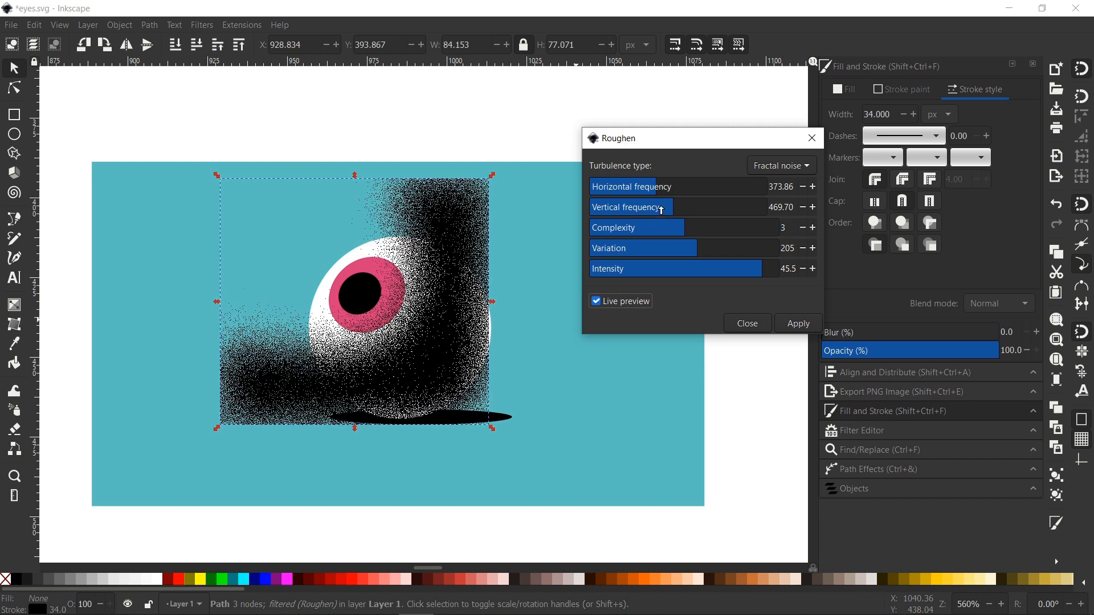
pyautogui.click(661, 207)
pyautogui.click(596, 302)
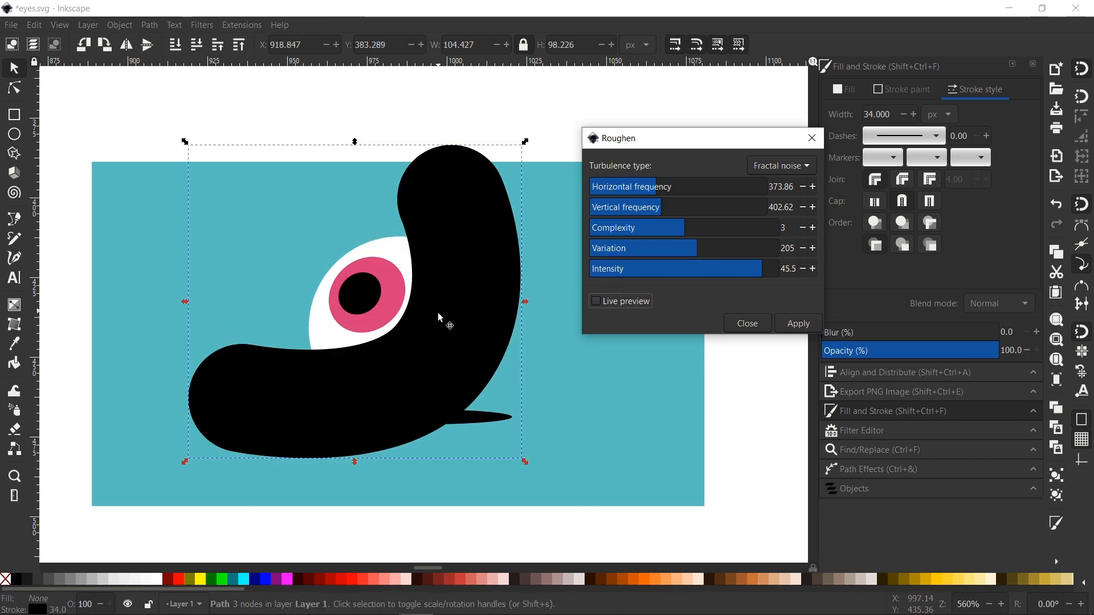
pyautogui.scroll(1, 439, 362)
pyautogui.scroll(-1, 433, 371)
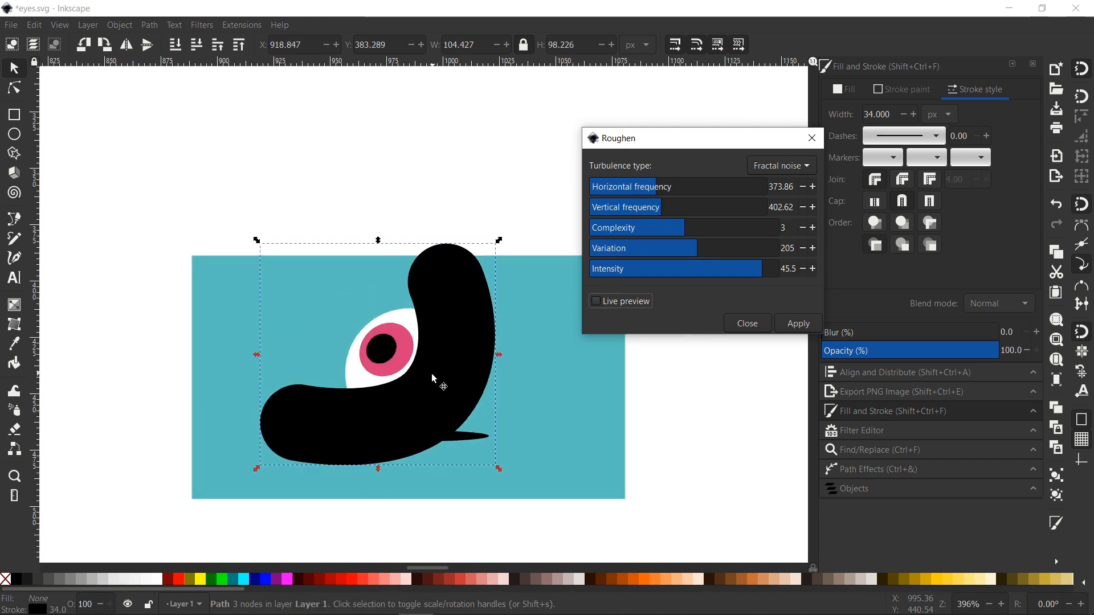
# Step: Preview Roughen again with horizontal frequency 440.95 and vertical frequency 428.17, and apply it to the thick curved path
pyautogui.scroll(2, 431, 381)
pyautogui.scroll(1, 428, 375)
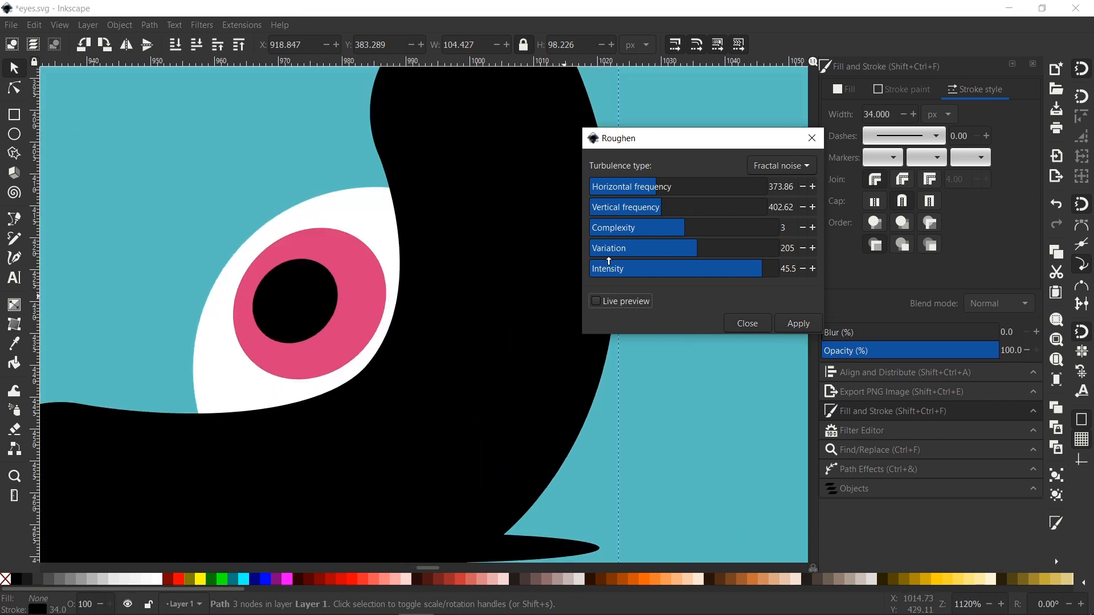
pyautogui.click(596, 302)
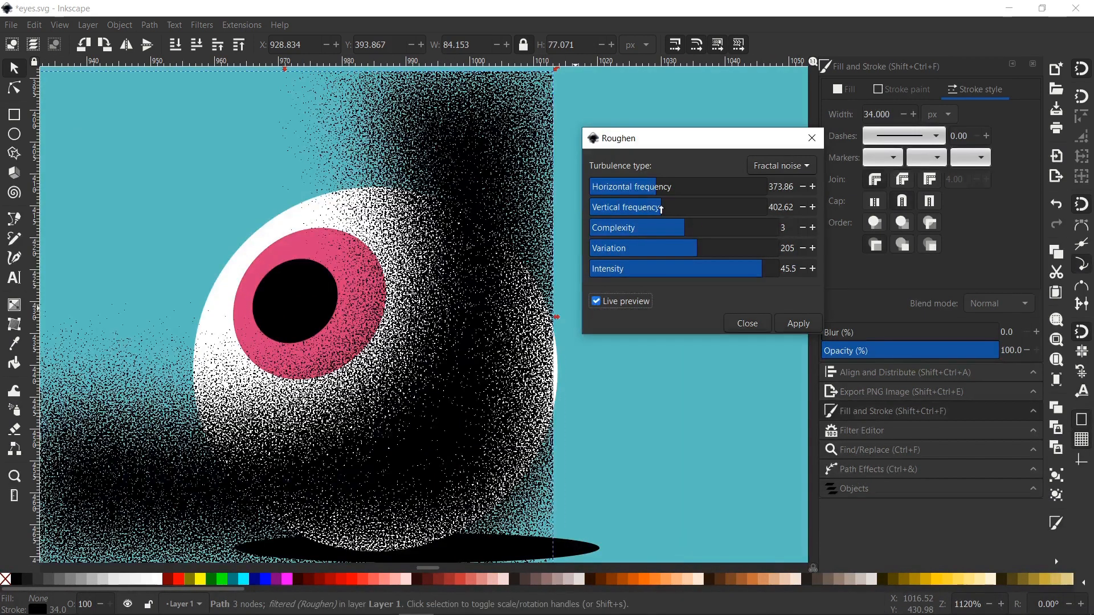
pyautogui.click(668, 188)
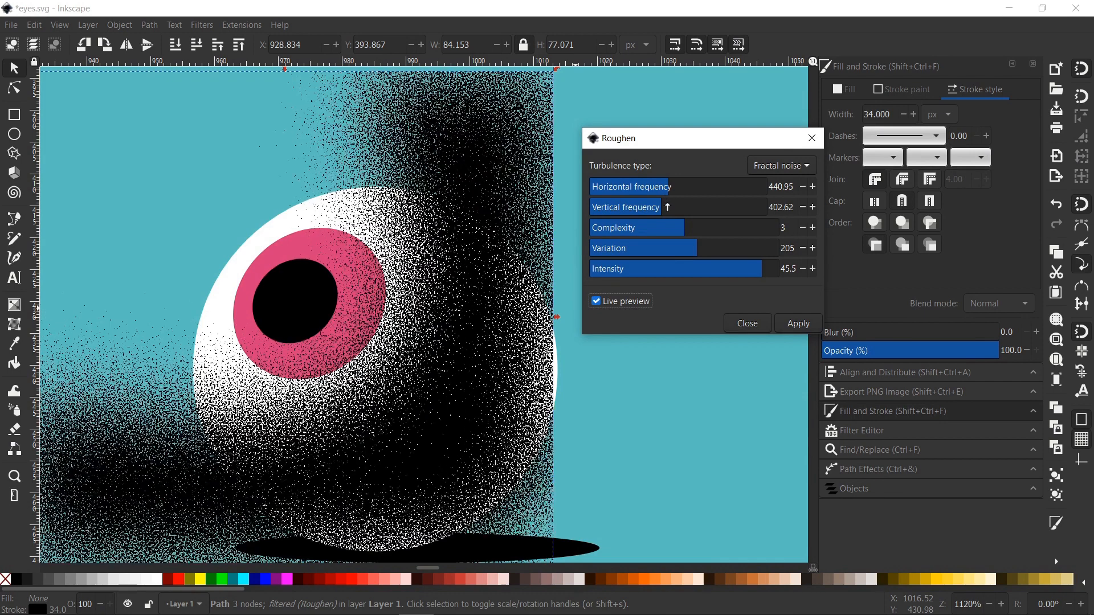
pyautogui.click(666, 209)
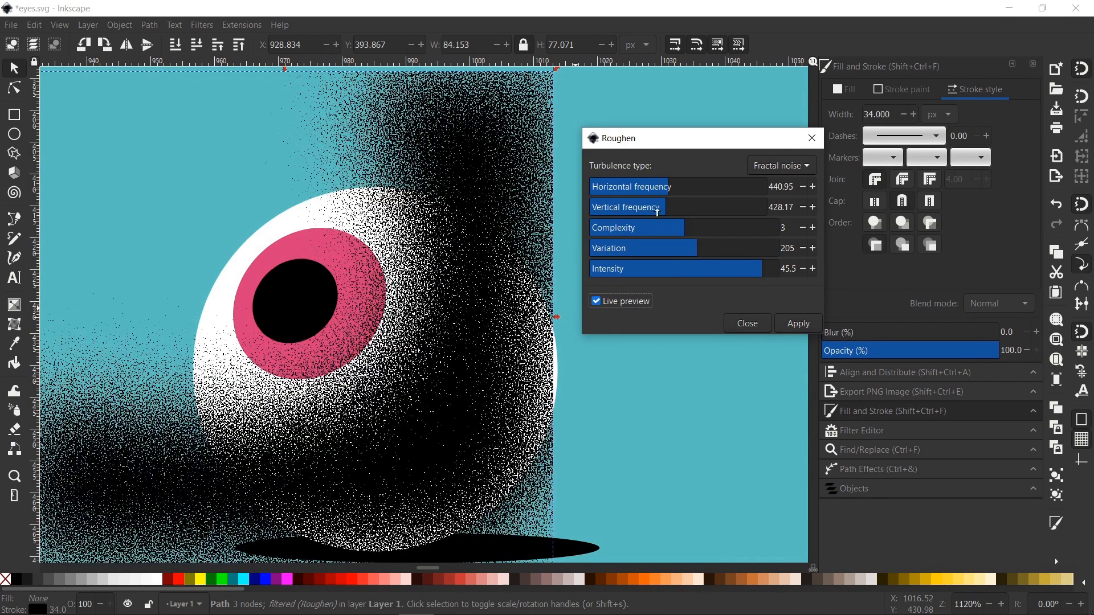
pyautogui.click(797, 323)
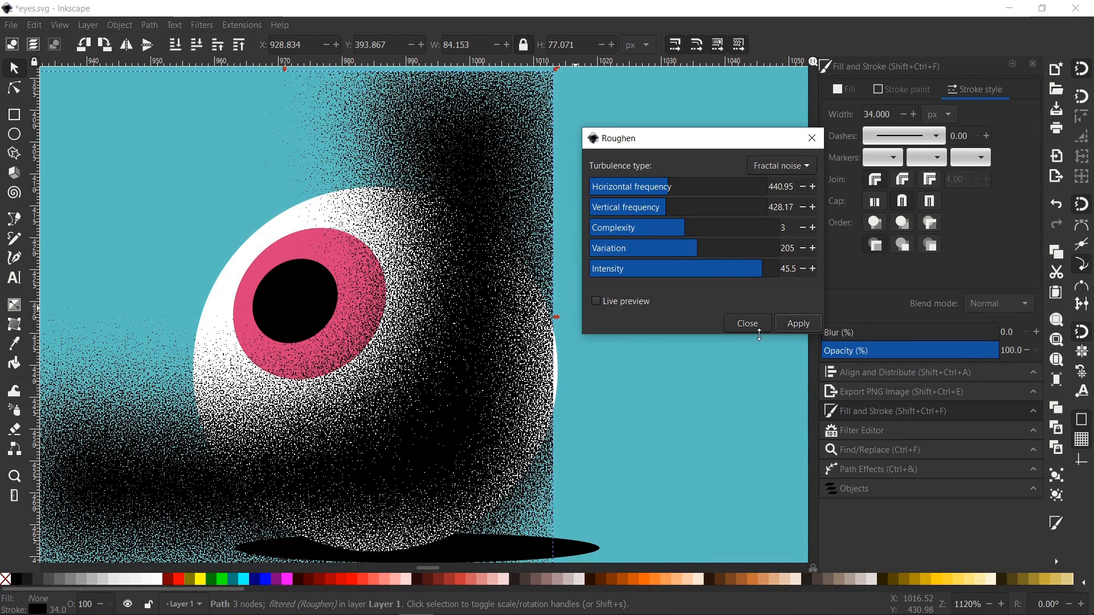
# Step: Reshape the grainy curve by moving its middle node outward from the eyeball and lengthening both of that node's handles
pyautogui.scroll(-2, 397, 297)
pyautogui.moveTo(403, 349); pyautogui.dragTo(432, 284)
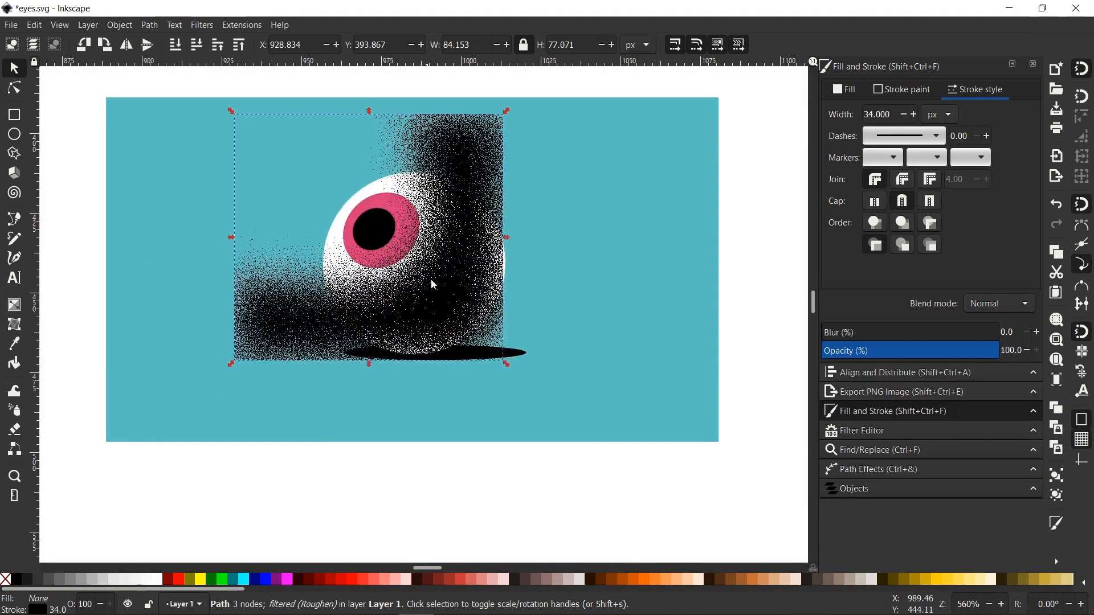
pyautogui.click(14, 89)
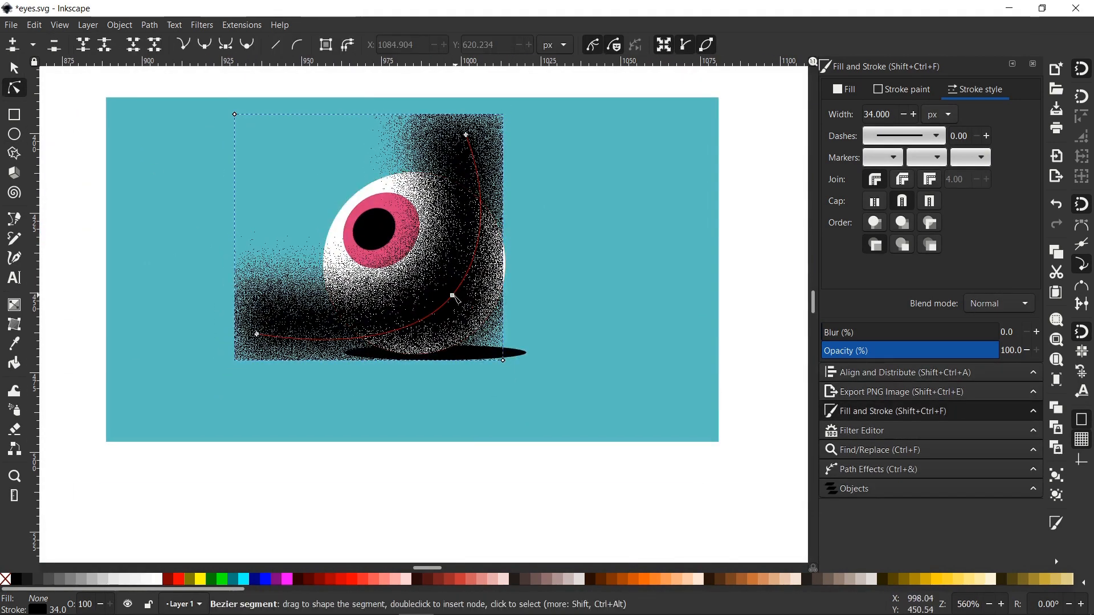
pyautogui.moveTo(452, 295); pyautogui.dragTo(483, 309)
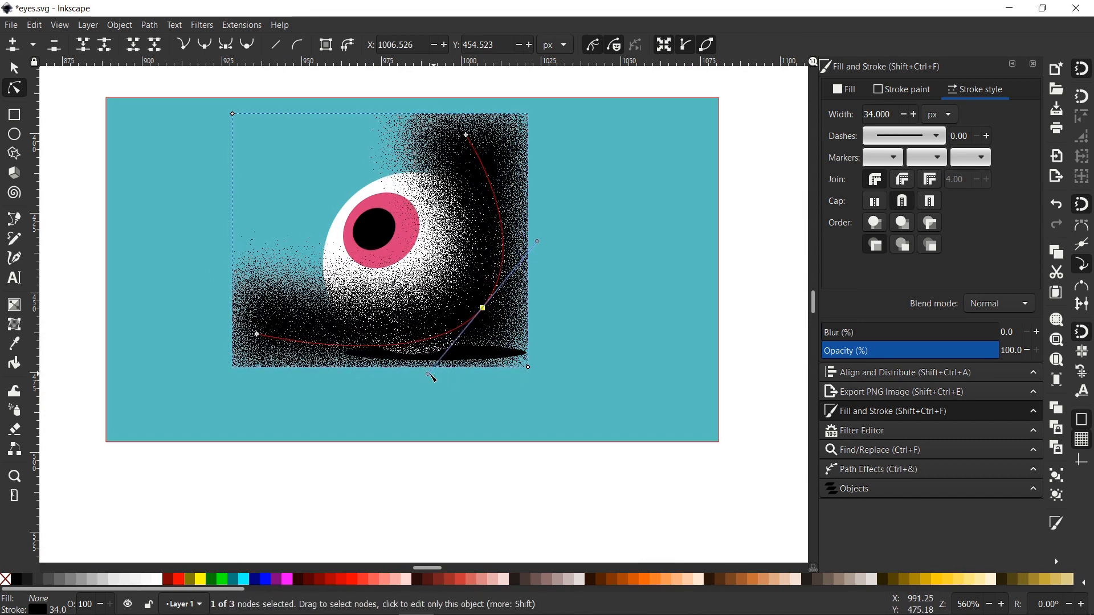
pyautogui.moveTo(428, 376); pyautogui.dragTo(410, 402)
pyautogui.moveTo(536, 243); pyautogui.dragTo(546, 231)
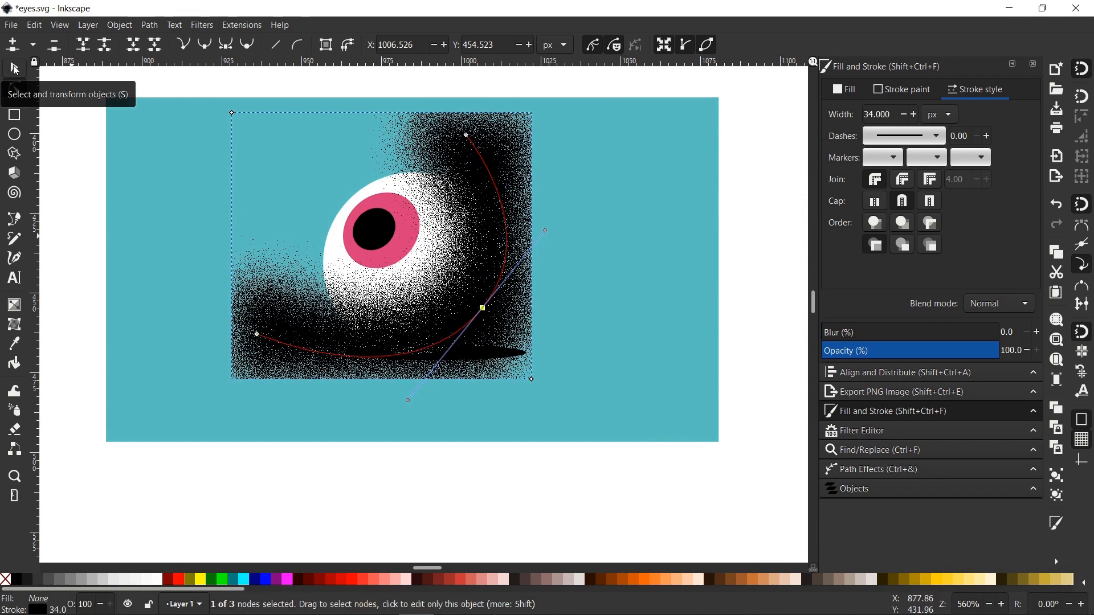
# Step: Enlarge the curve's filter effect region outward at two opposite corners and put the curve in a group of its own
pyautogui.moveTo(533, 383)
pyautogui.mouseDown()
pyautogui.moveTo(483, 365)
pyautogui.moveTo(533, 379)
pyautogui.mouseUp()
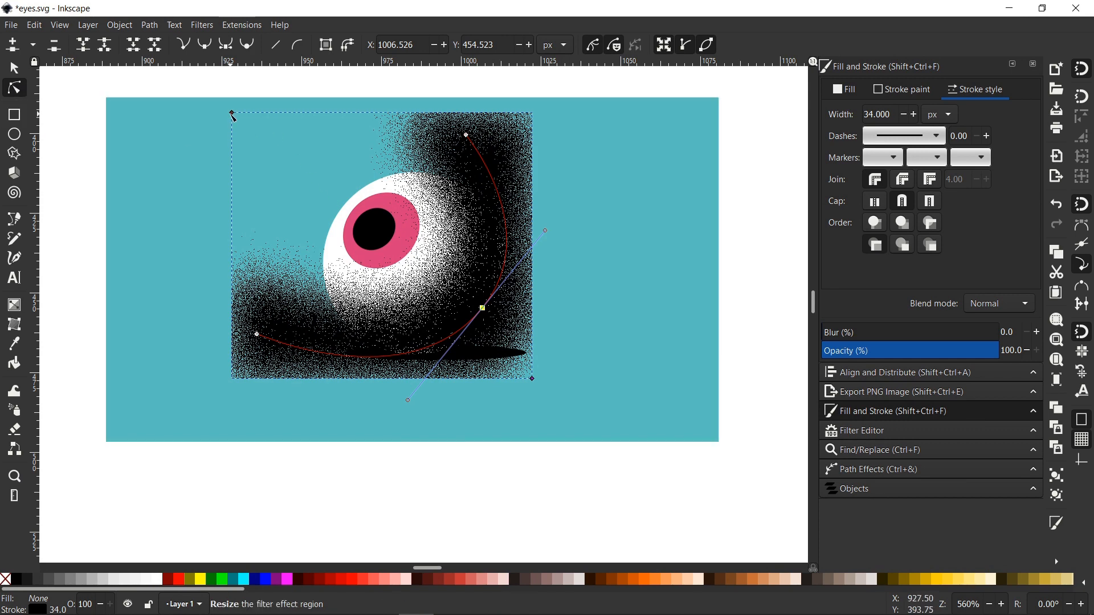
pyautogui.moveTo(232, 113); pyautogui.dragTo(215, 91)
pyautogui.moveTo(533, 381); pyautogui.dragTo(556, 402)
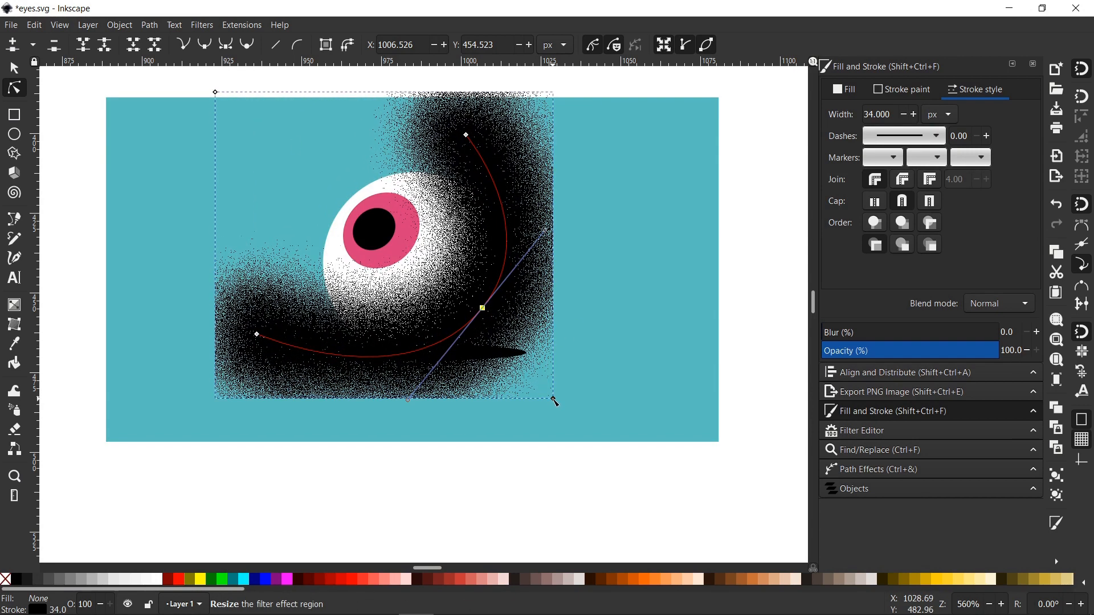
pyautogui.click(15, 68)
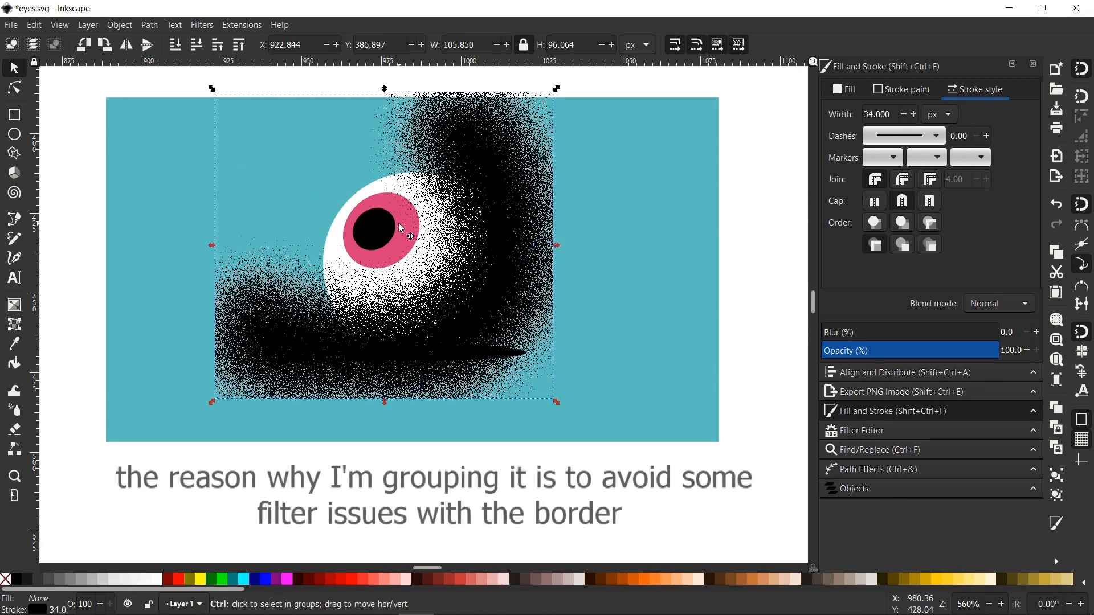
pyautogui.hotkey('ctrl', 'g')
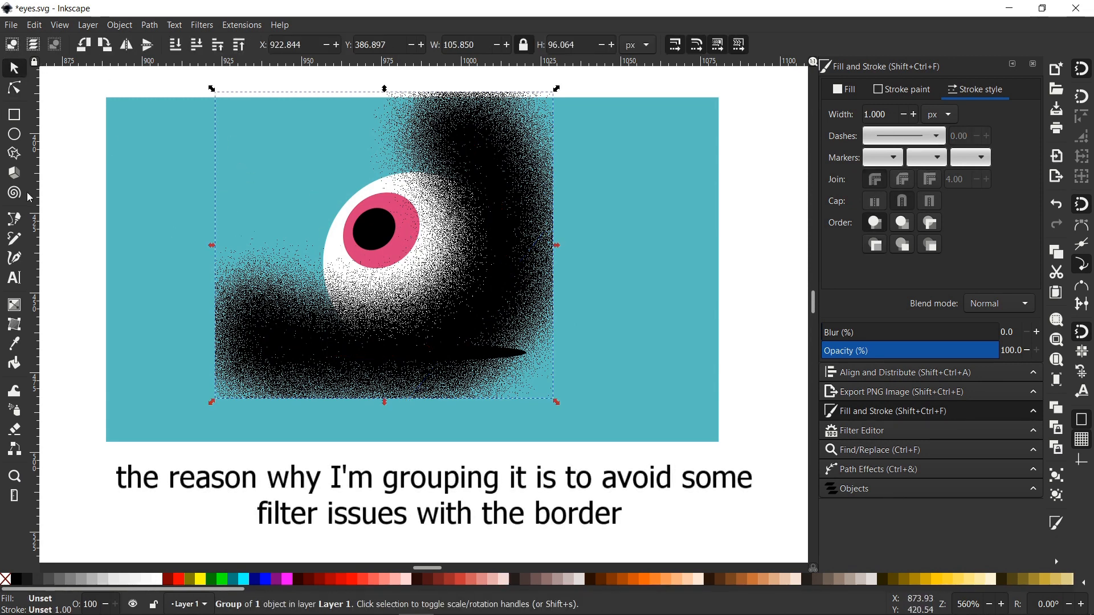
# Step: Duplicate the white eyeball circle and clip the grainy curve group to the duplicate
pyautogui.click(337, 223)
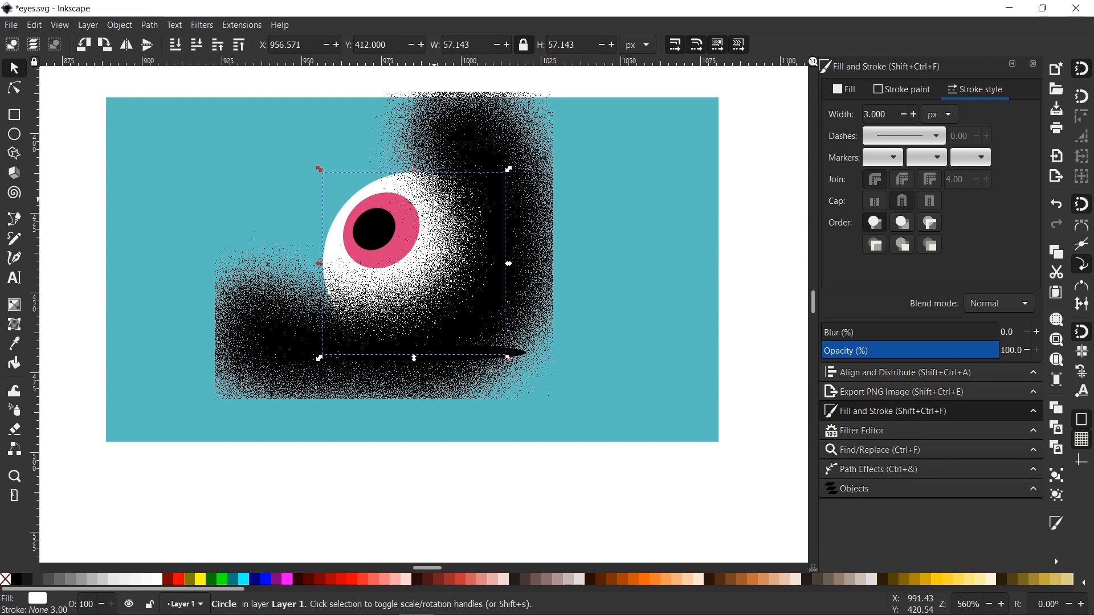
pyautogui.keyDown('ctrl'); pyautogui.click(339, 251); pyautogui.keyUp('ctrl')
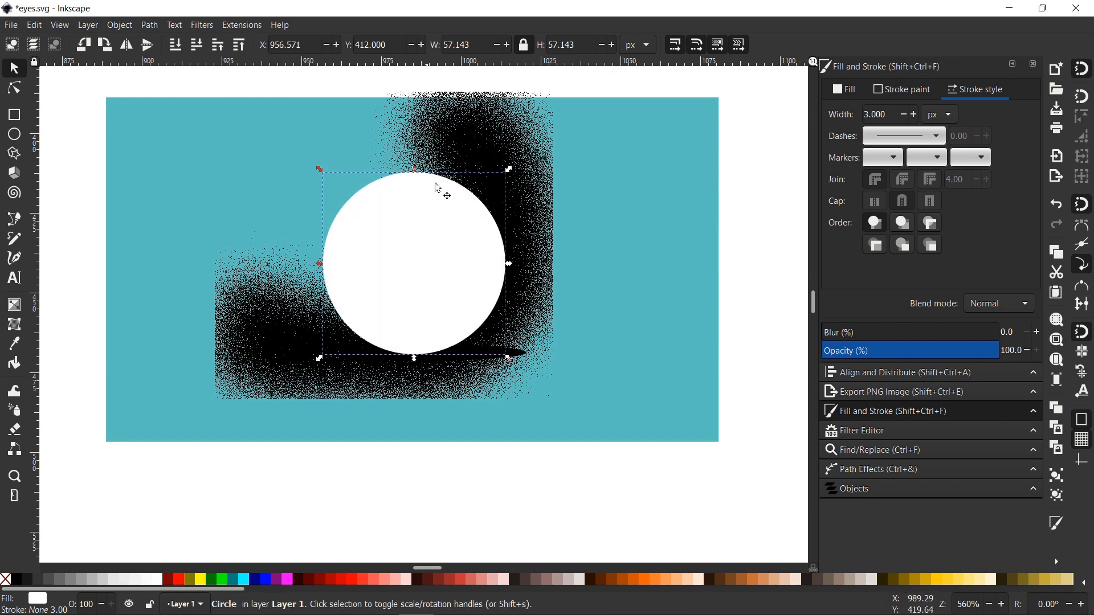
pyautogui.keyDown('shift'); pyautogui.click(478, 149); pyautogui.keyUp('shift')
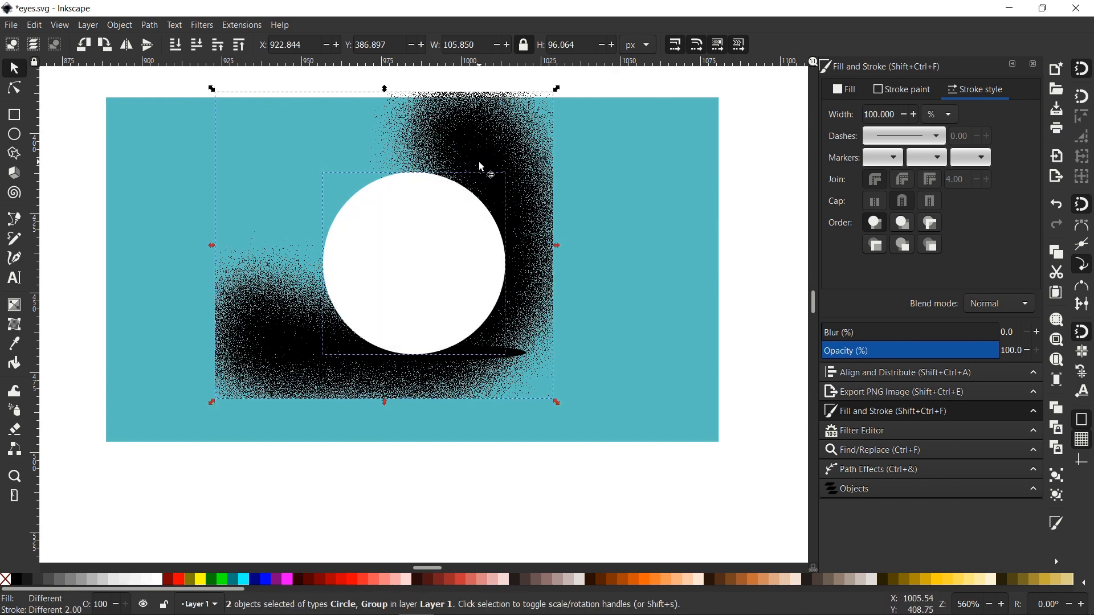
pyautogui.rightClick(485, 204)
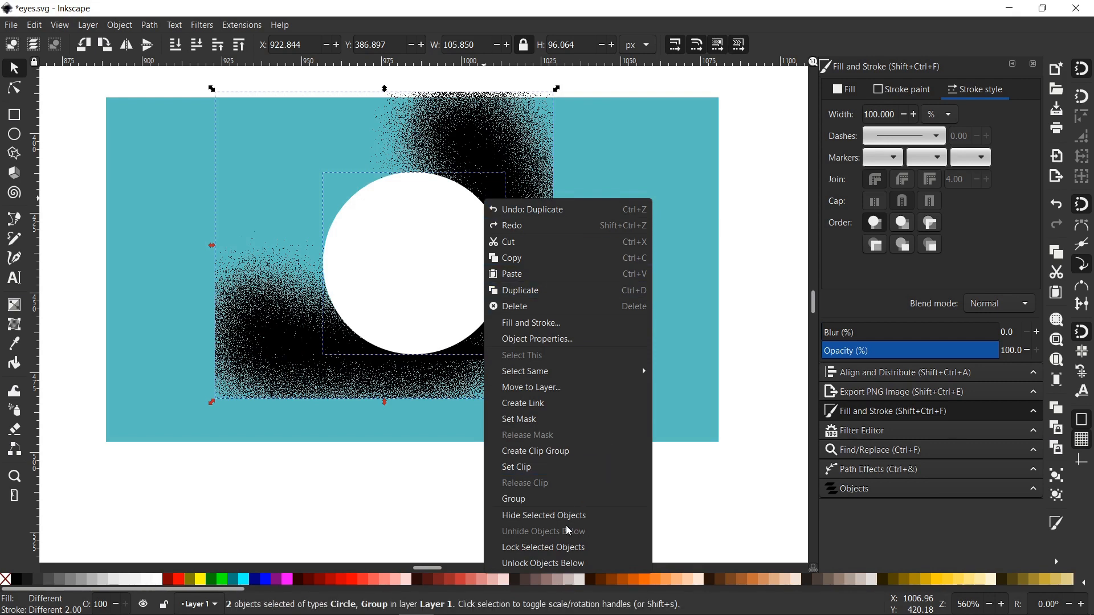
pyautogui.click(530, 465)
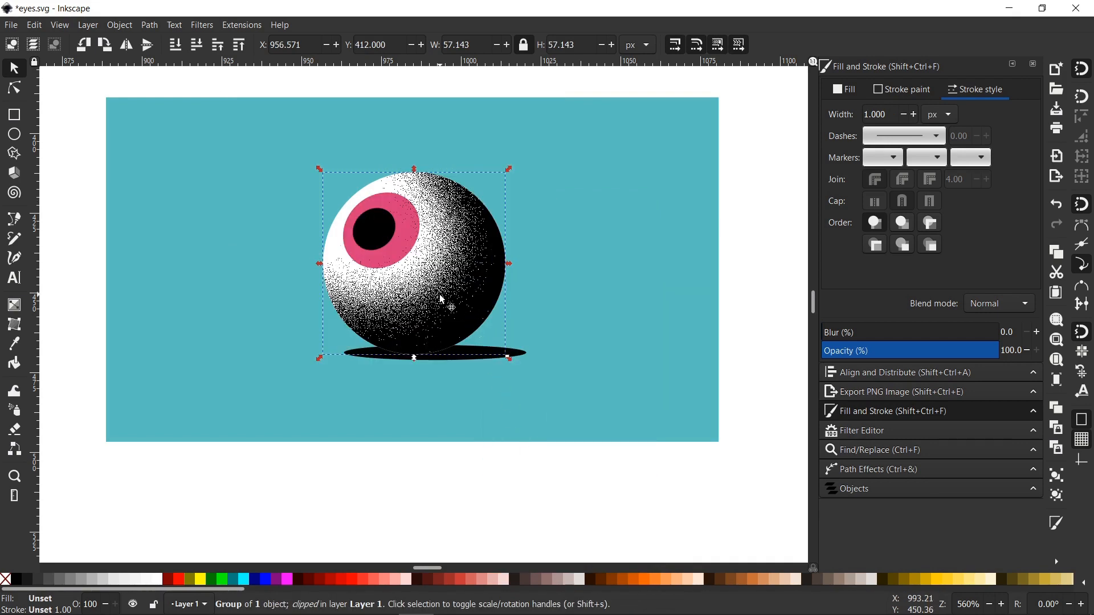
# Step: Inspect the clipped grain shading on the eyeball and the ground-shadow ellipse beneath it
pyautogui.scroll(1, 443, 300)
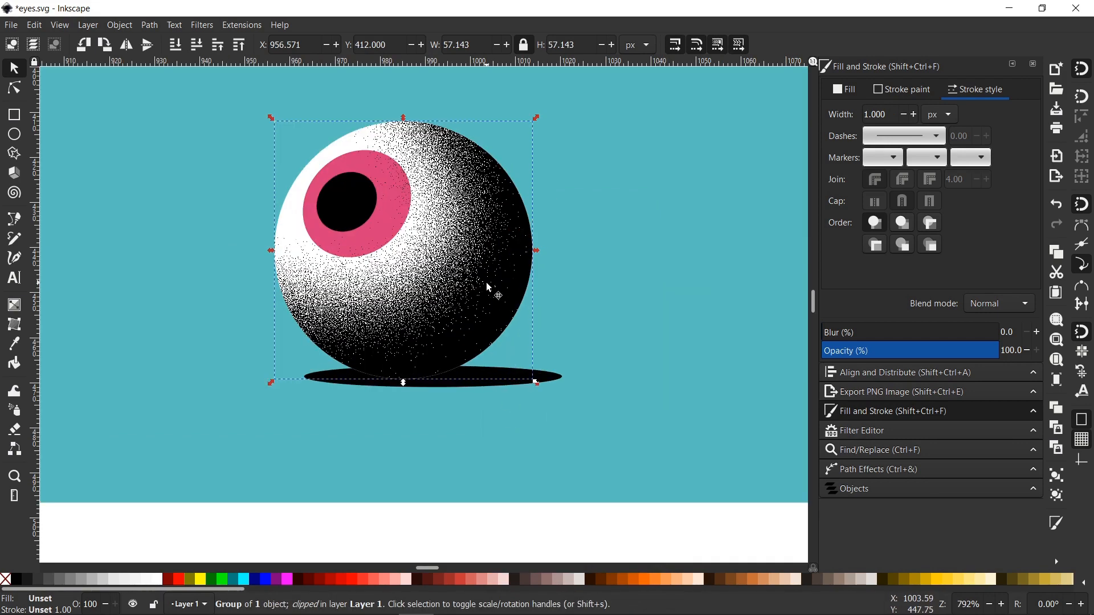
pyautogui.scroll(-1, 407, 239)
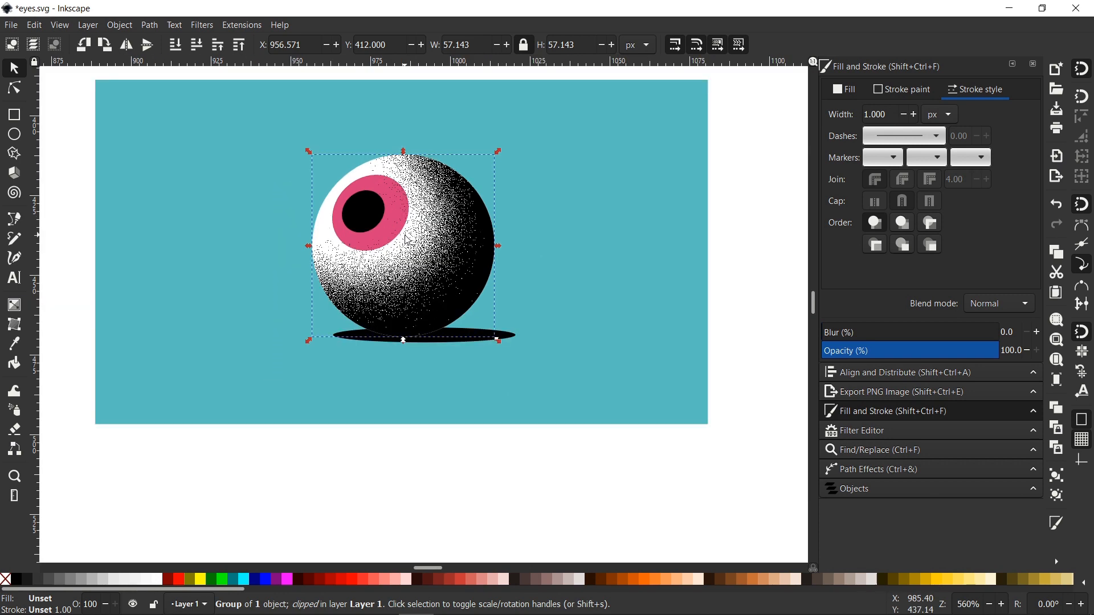
pyautogui.scroll(1, 410, 258)
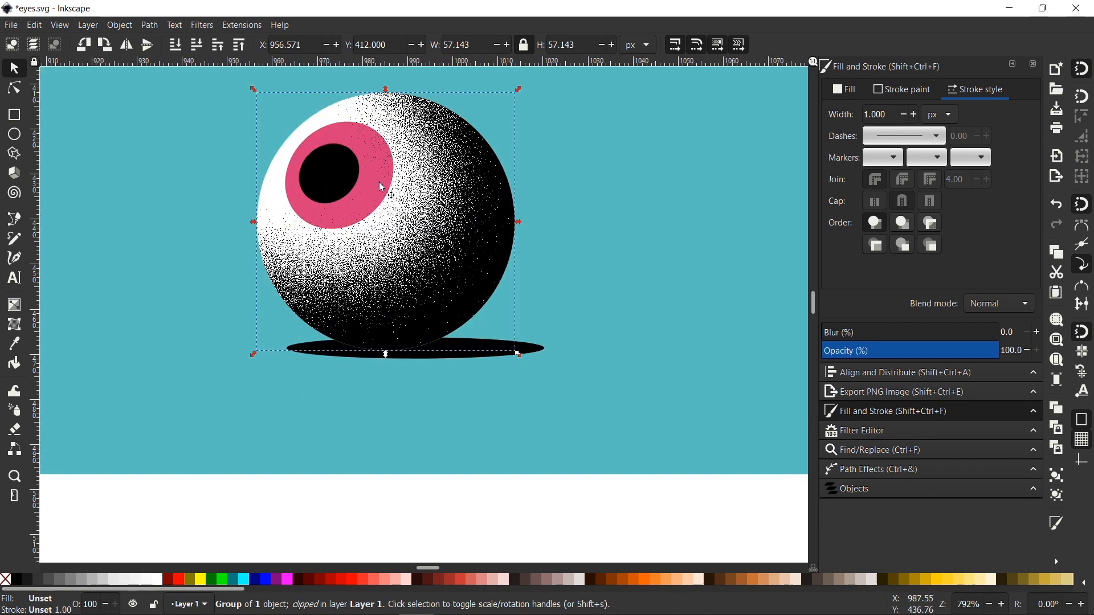
pyautogui.moveTo(421, 289); pyautogui.dragTo(437, 347)
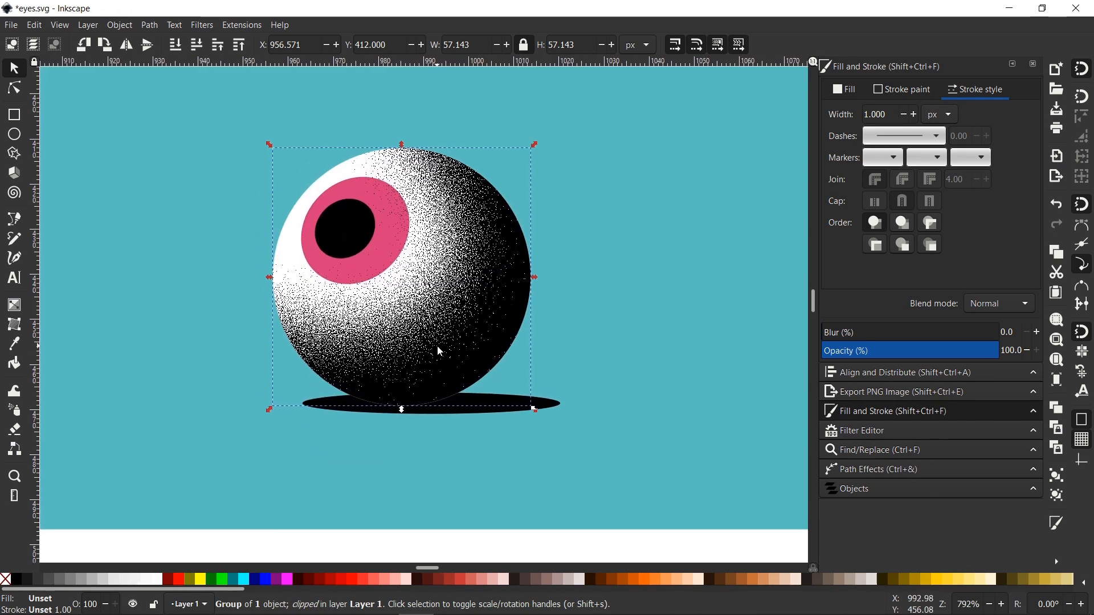
pyautogui.click(481, 412)
pyautogui.scroll(-4, 385, 419)
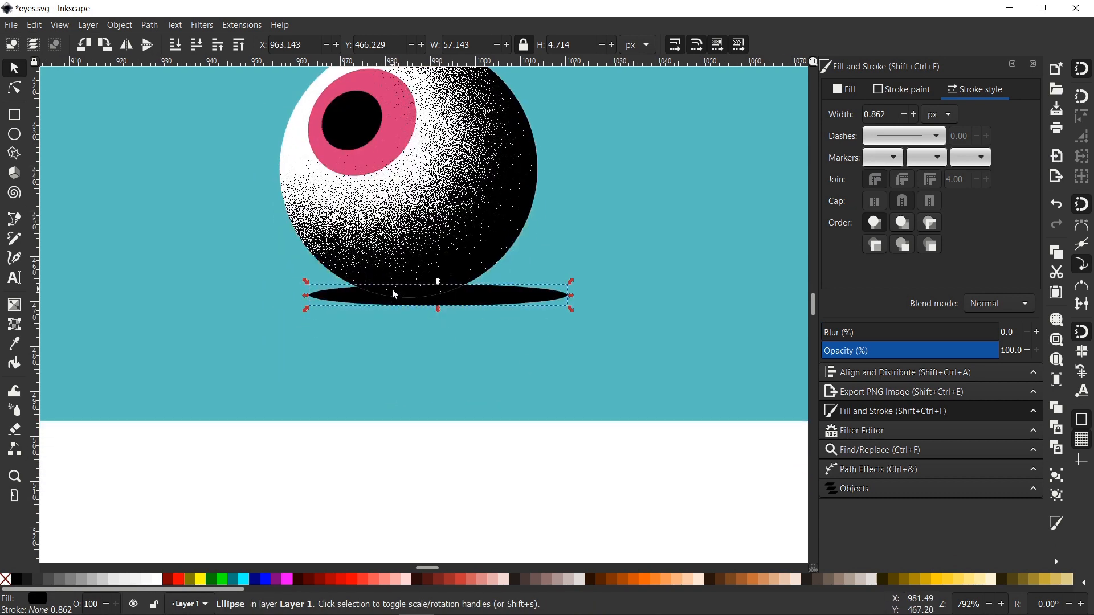
pyautogui.scroll(-1, 448, 324)
pyautogui.scroll(1, 215, 251)
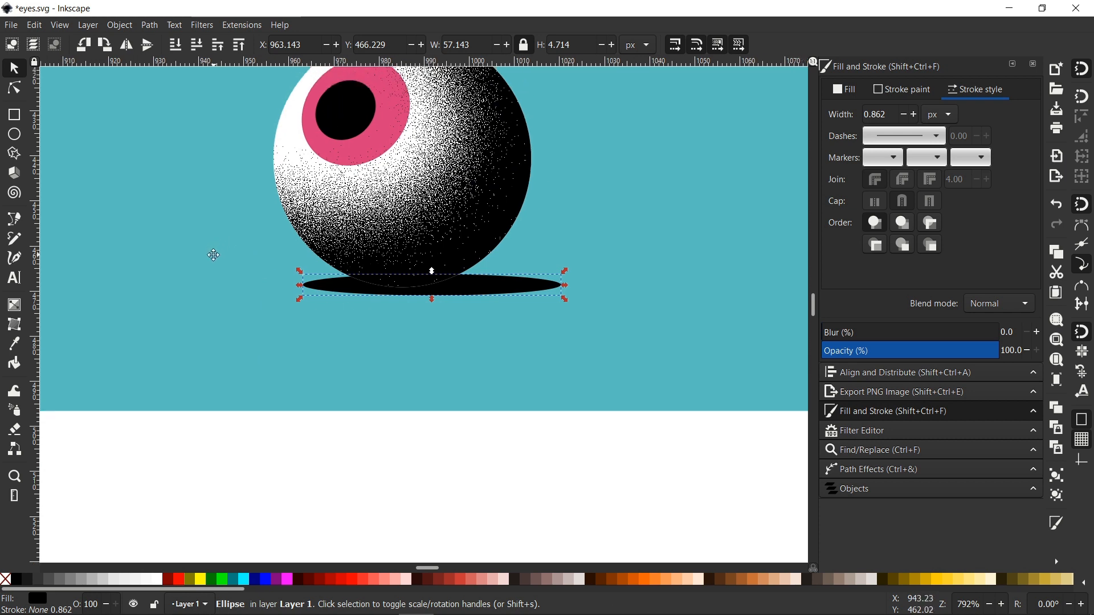
# Step: Draw a rectangle about 58.6 × 47 px over the eyeball's lower part and the shadow, with black fill and no stroke
pyautogui.press('r')
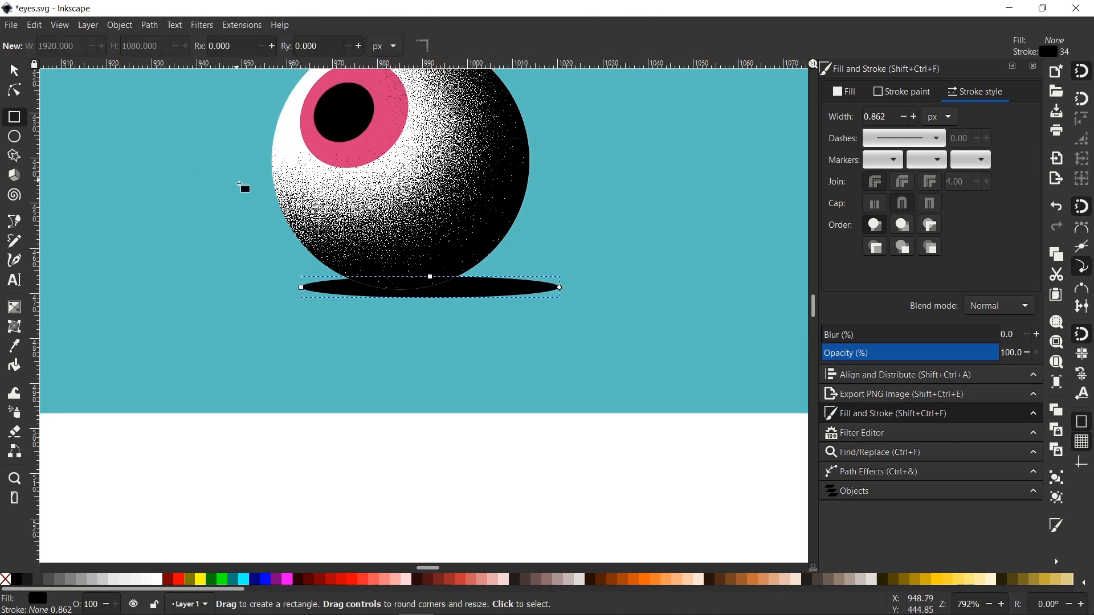
pyautogui.moveTo(241, 182); pyautogui.dragTo(501, 392)
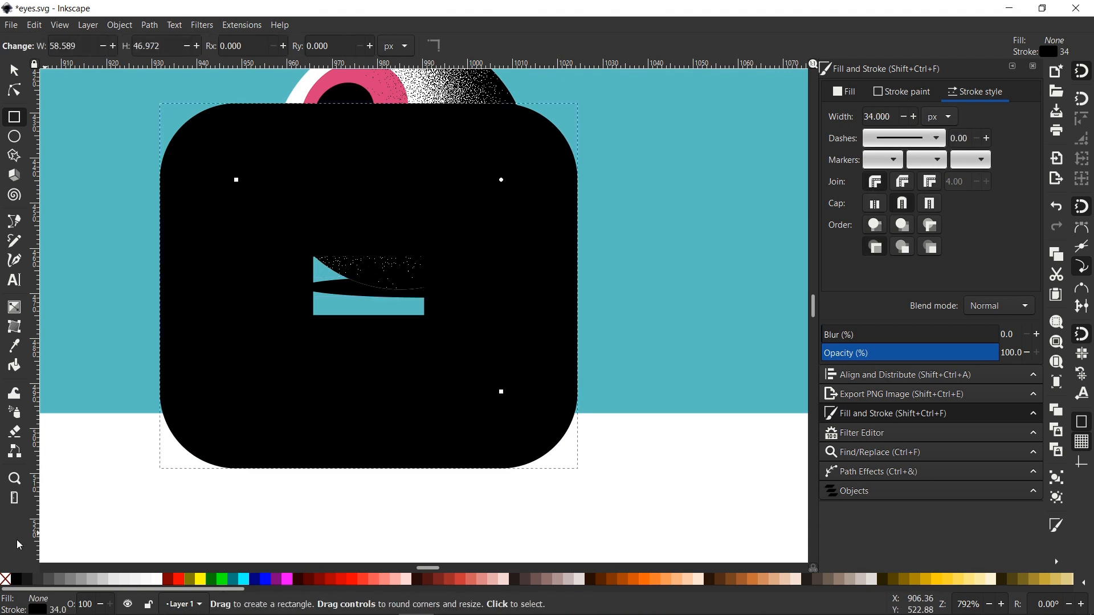
pyautogui.click(12, 579)
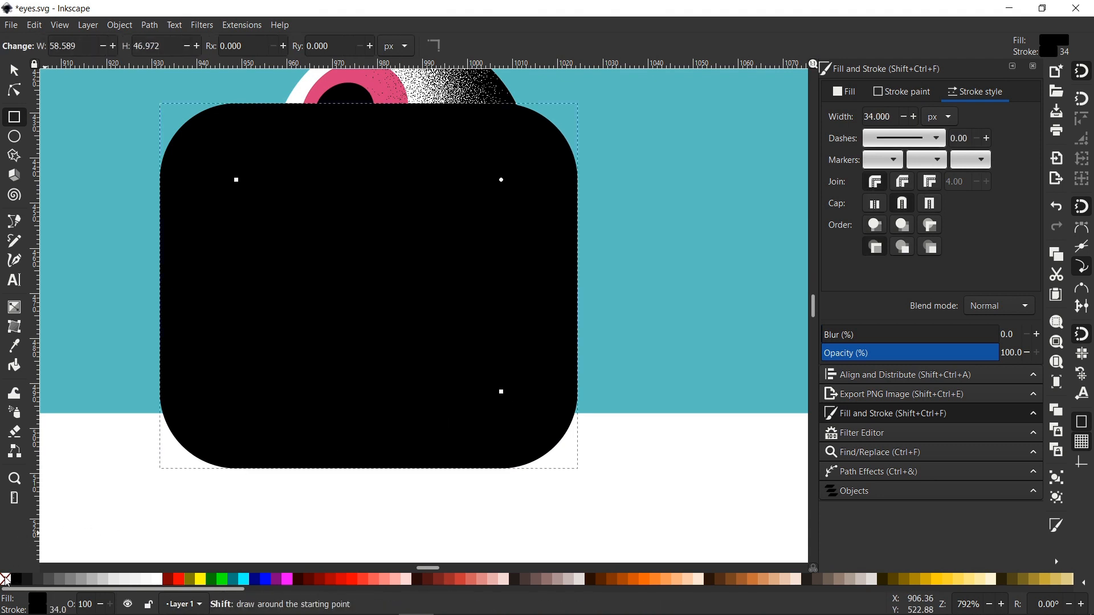
pyautogui.keyDown('shift'); pyautogui.click(5, 580); pyautogui.keyUp('shift')
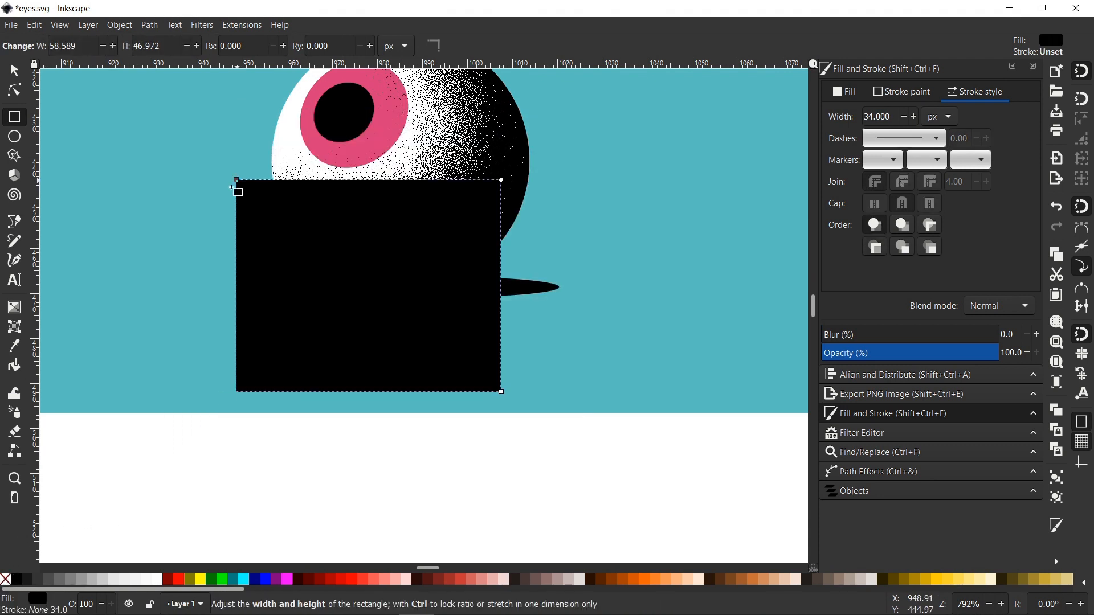
# Step: Assign the existing Roughen filter to the black rectangle through the Filter Editor
pyautogui.scroll(1, 476, 313)
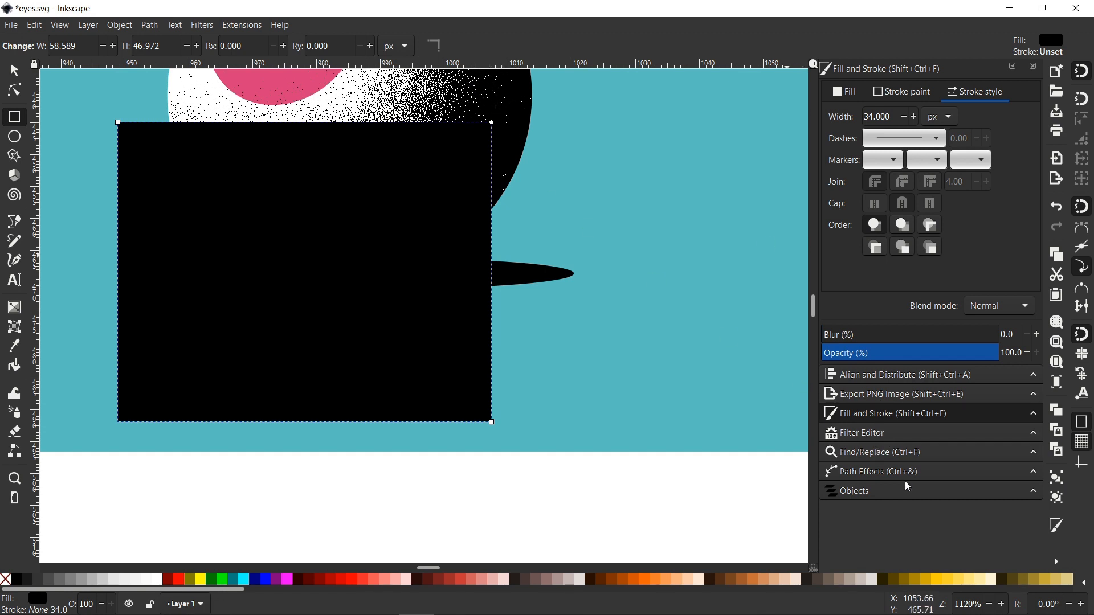
pyautogui.click(870, 435)
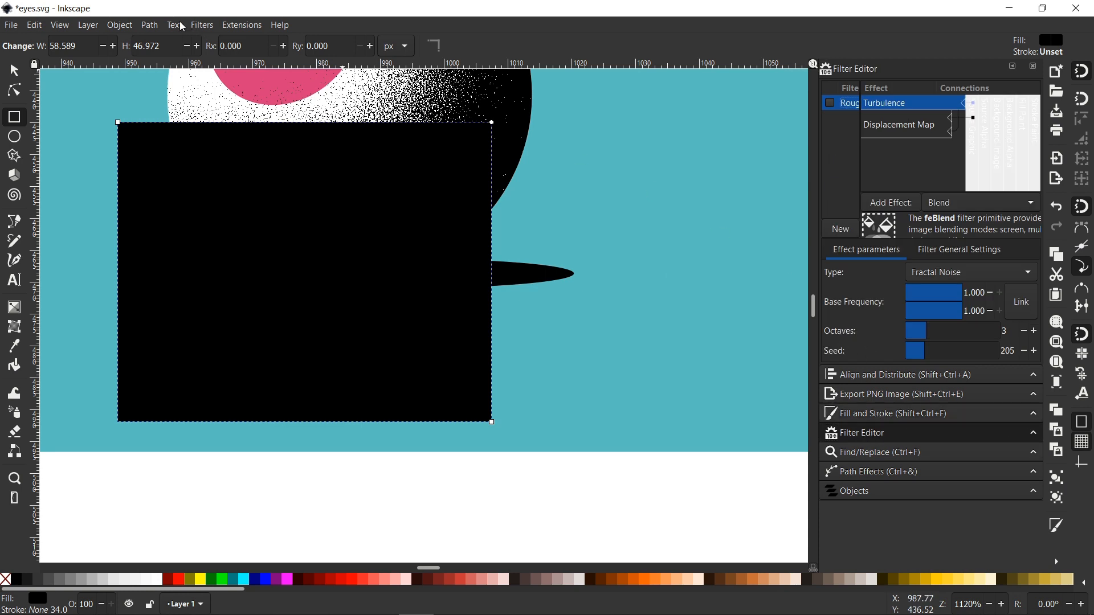
pyautogui.click(201, 27)
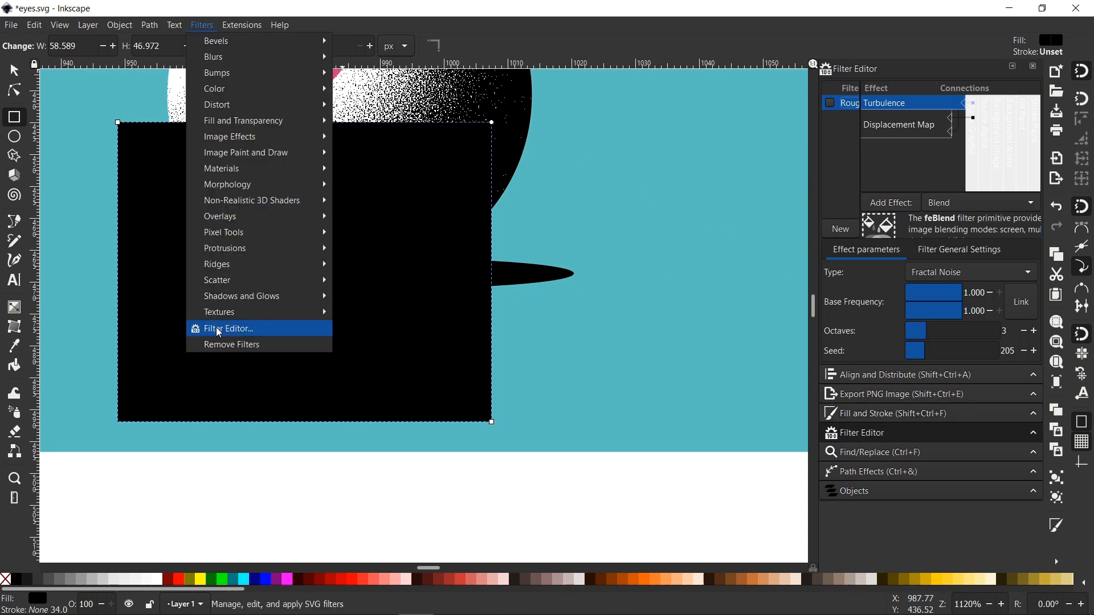
pyautogui.click(916, 153)
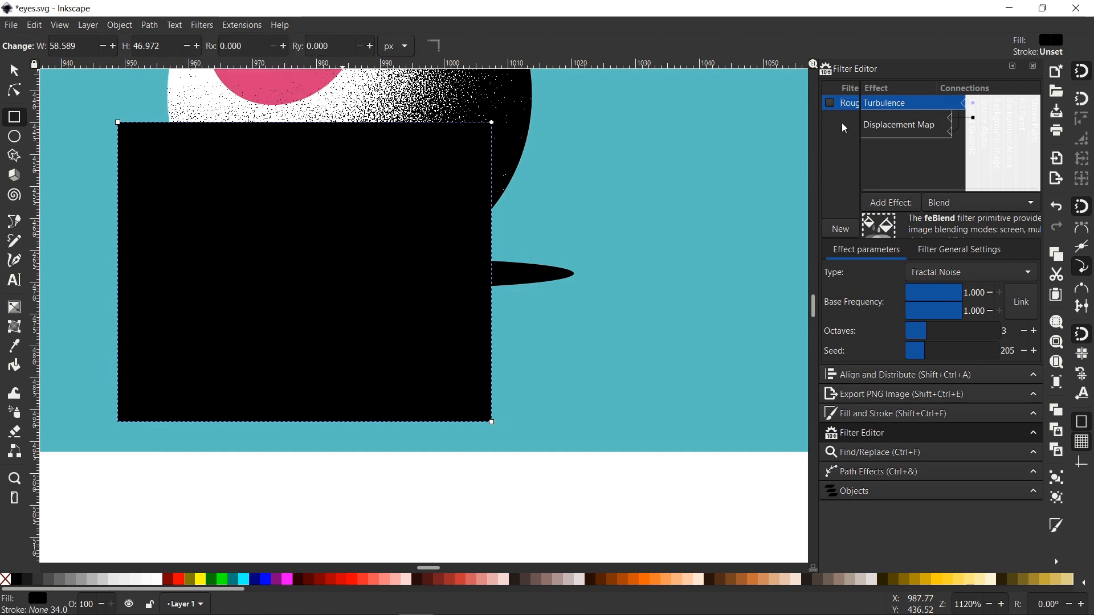
pyautogui.click(829, 103)
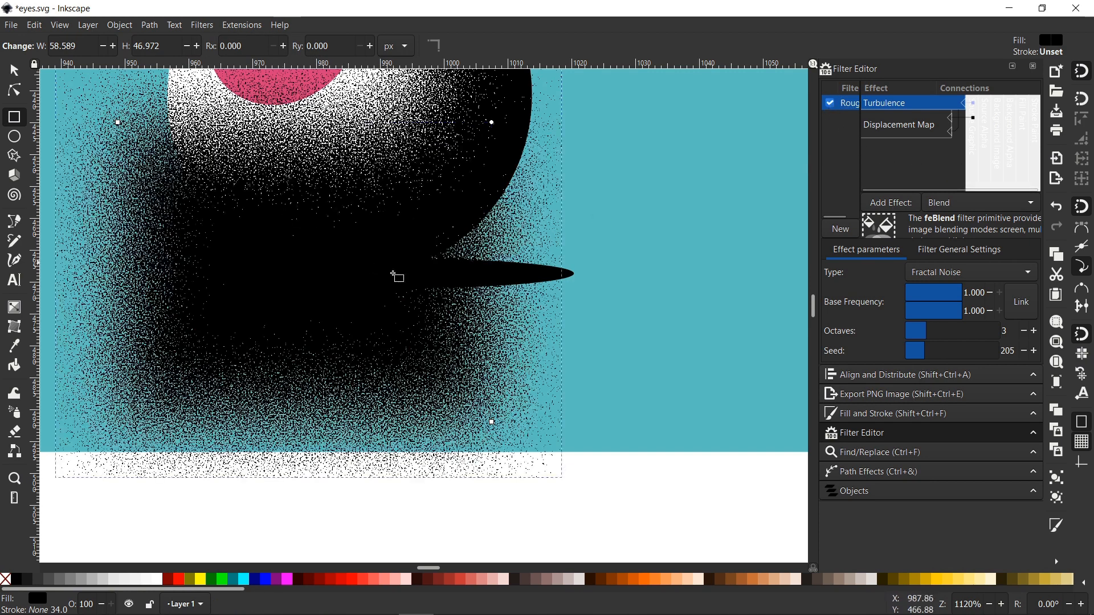
pyautogui.scroll(1, 484, 295)
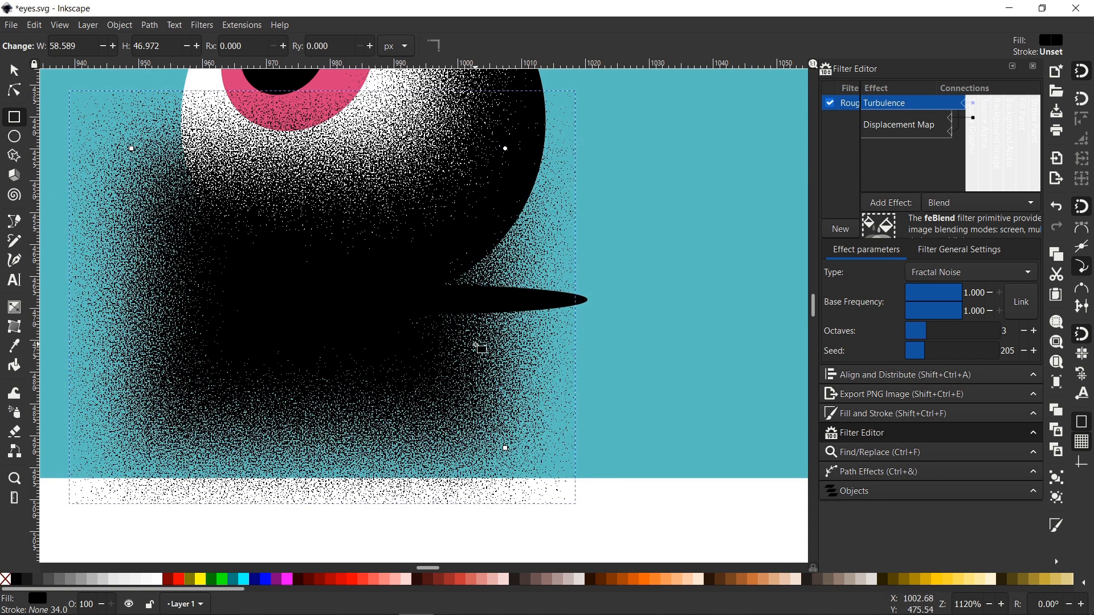
pyautogui.scroll(-1, 550, 330)
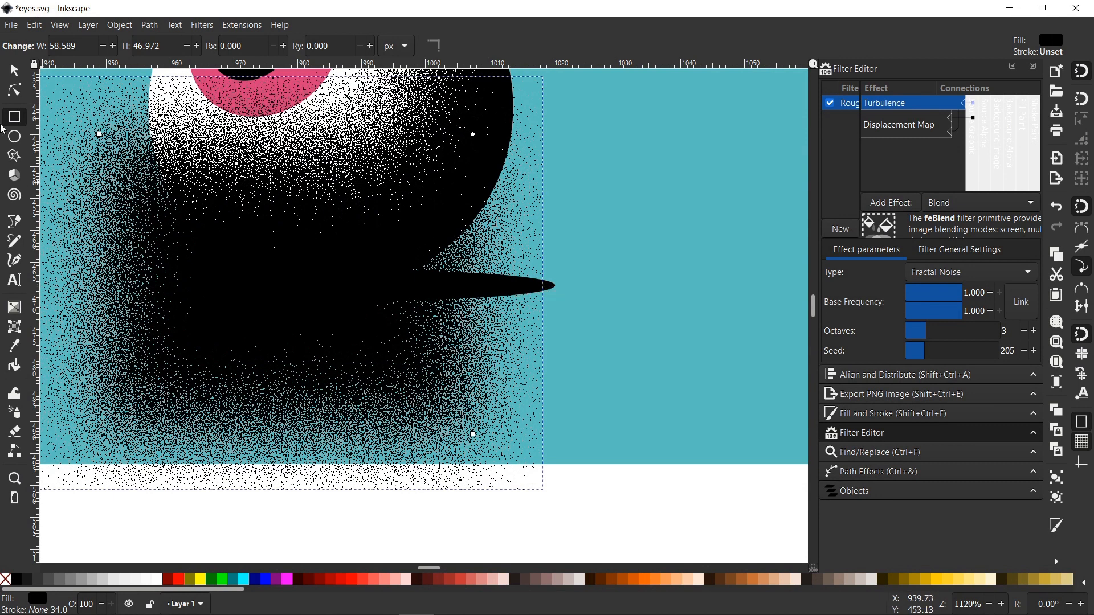
# Step: Recolour the roughened rectangle over the eyeball's lower part with a red fill and group it
pyautogui.click(20, 73)
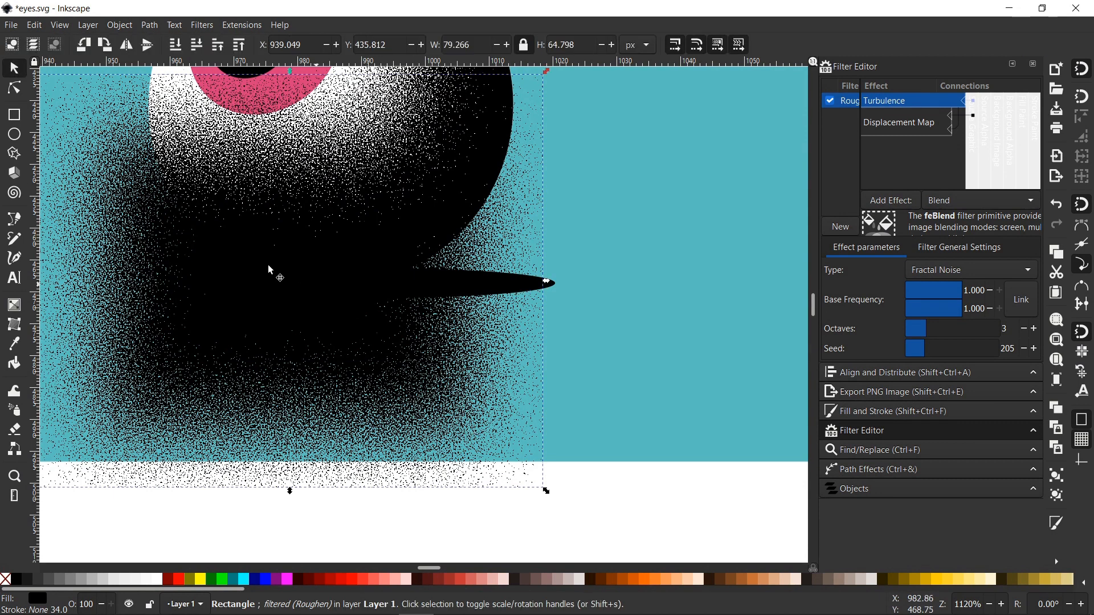
pyautogui.click(180, 580)
pyautogui.scroll(-1, 321, 310)
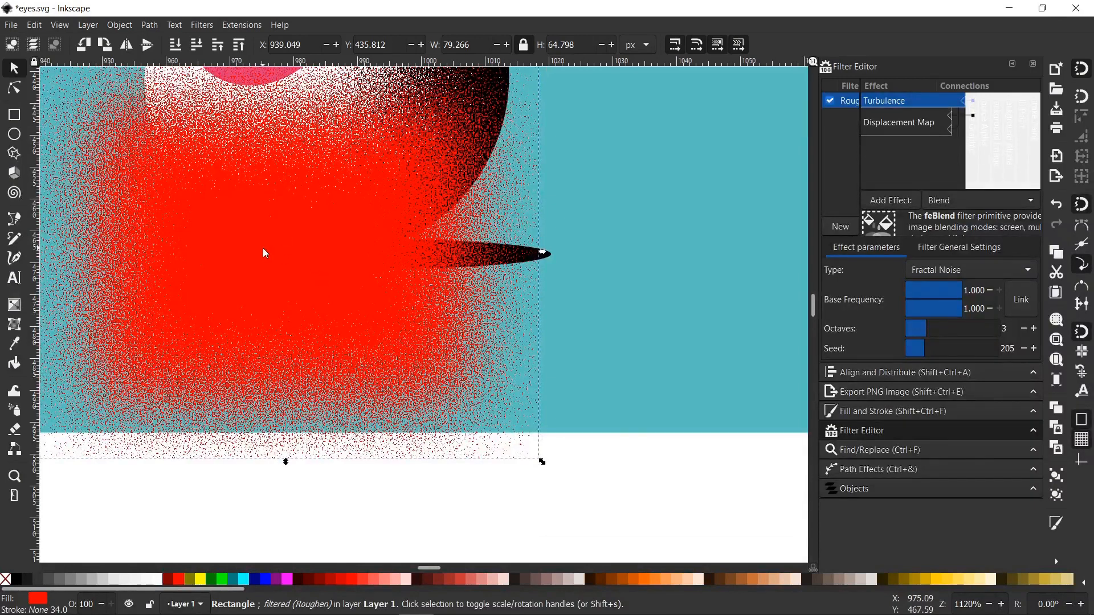
pyautogui.hotkey('ctrl', 'g')
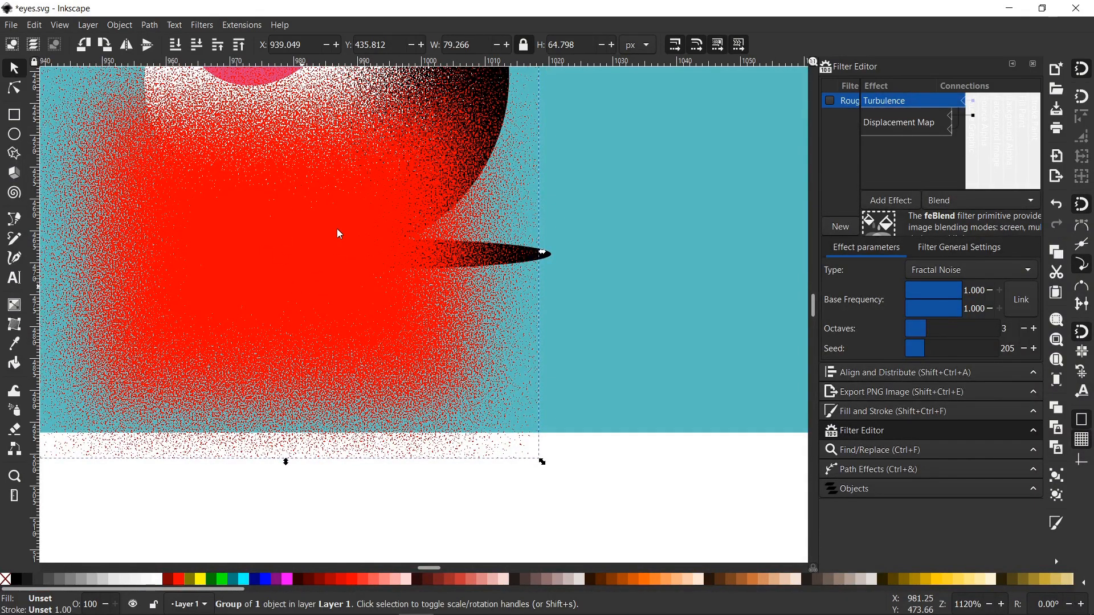
# Step: Raise the ground-shadow ellipse to the top and use it to clip the red grainy rectangle group
pyautogui.keyDown('alt'); pyautogui.click(521, 255); pyautogui.keyUp('alt')
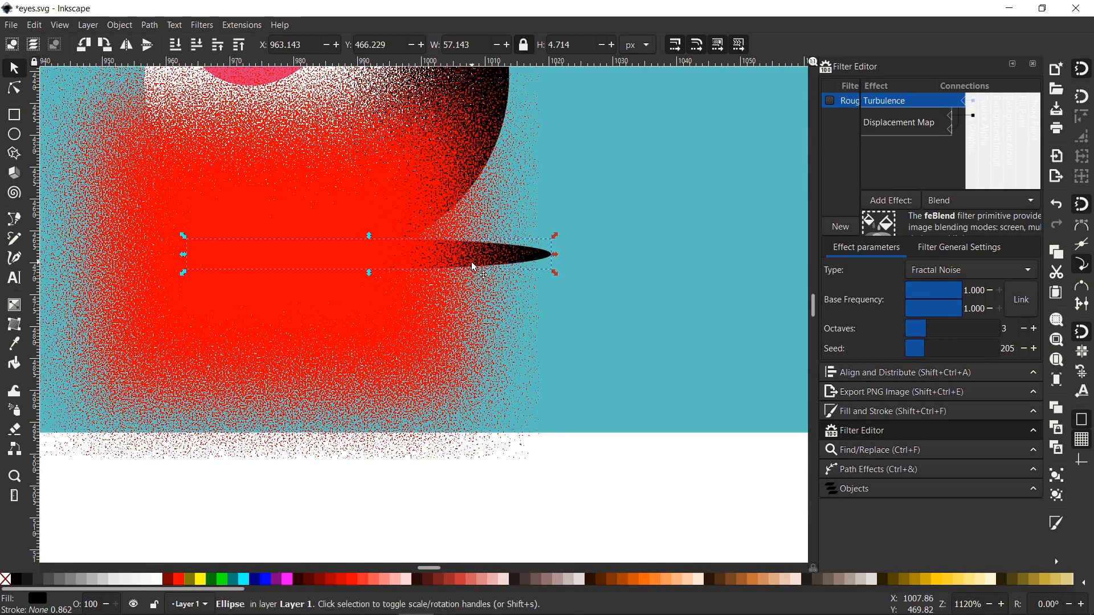
pyautogui.click(242, 45)
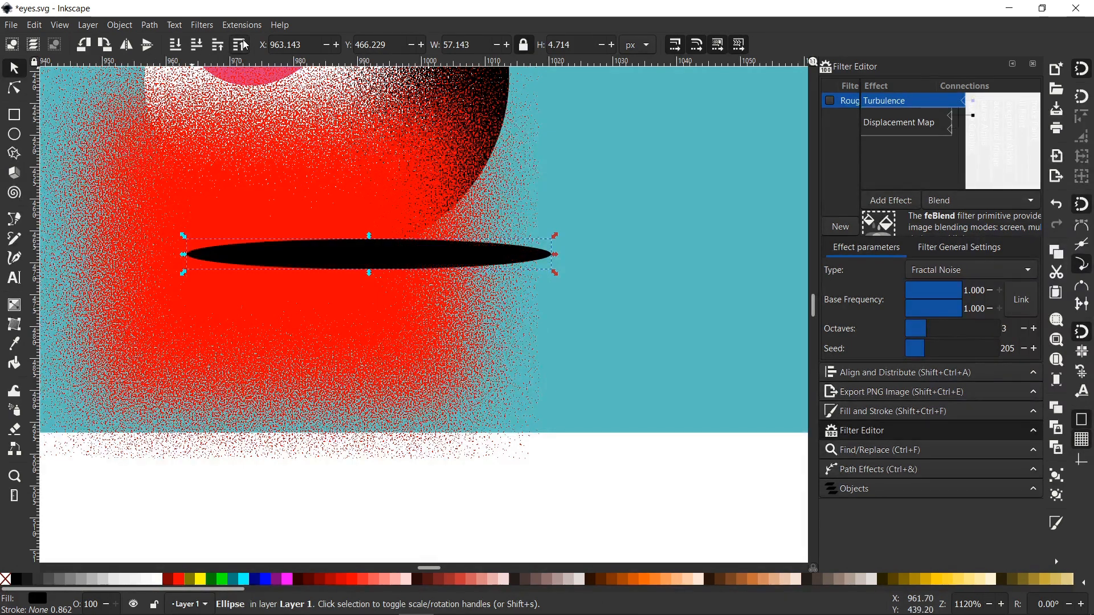
pyautogui.keyDown('shift'); pyautogui.click(288, 296); pyautogui.keyUp('shift')
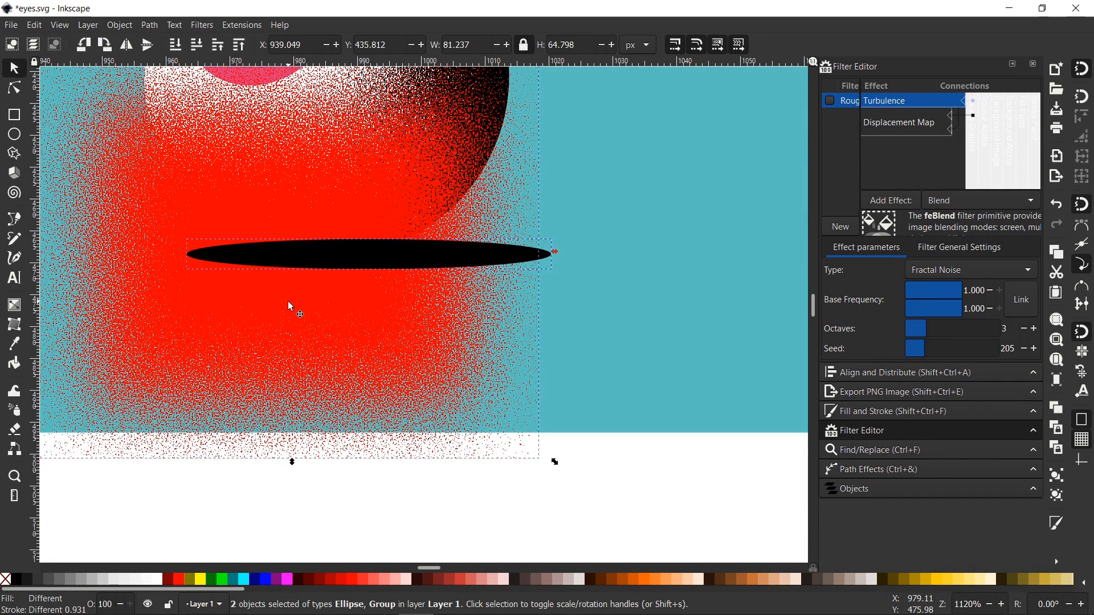
pyautogui.rightClick(291, 298)
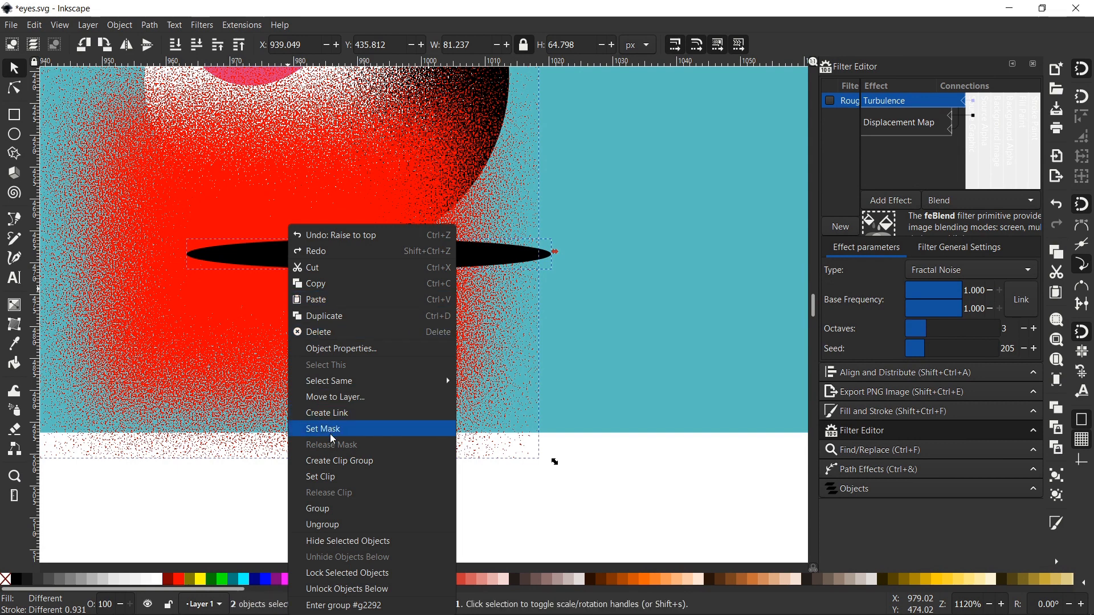
pyautogui.click(345, 478)
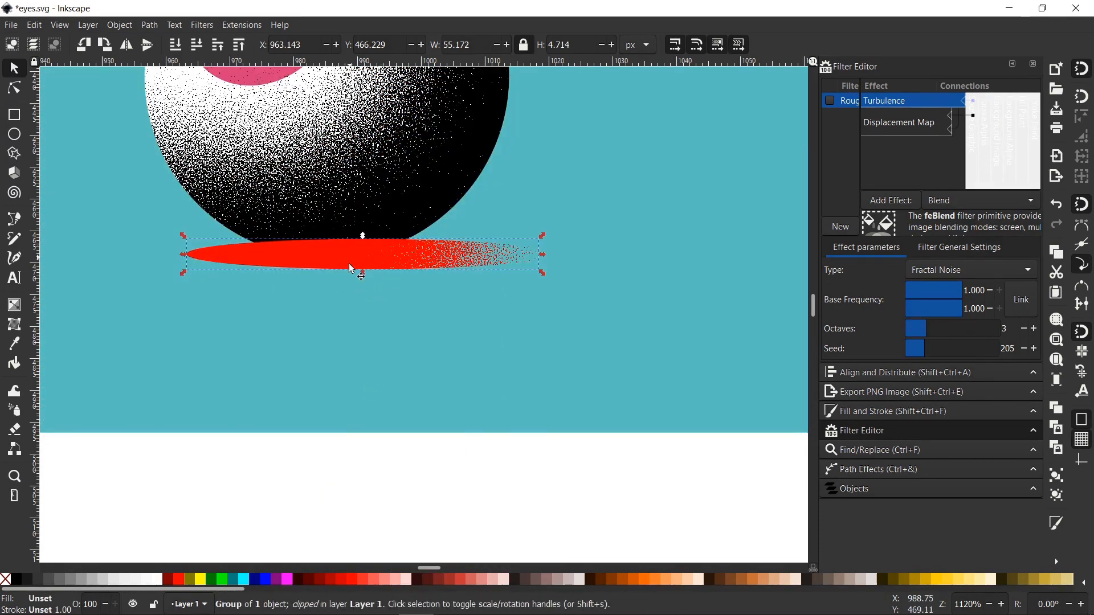
# Step: Fill the clipped ground-shadow group with black and deselect it
pyautogui.click(19, 579)
pyautogui.scroll(4, 291, 285)
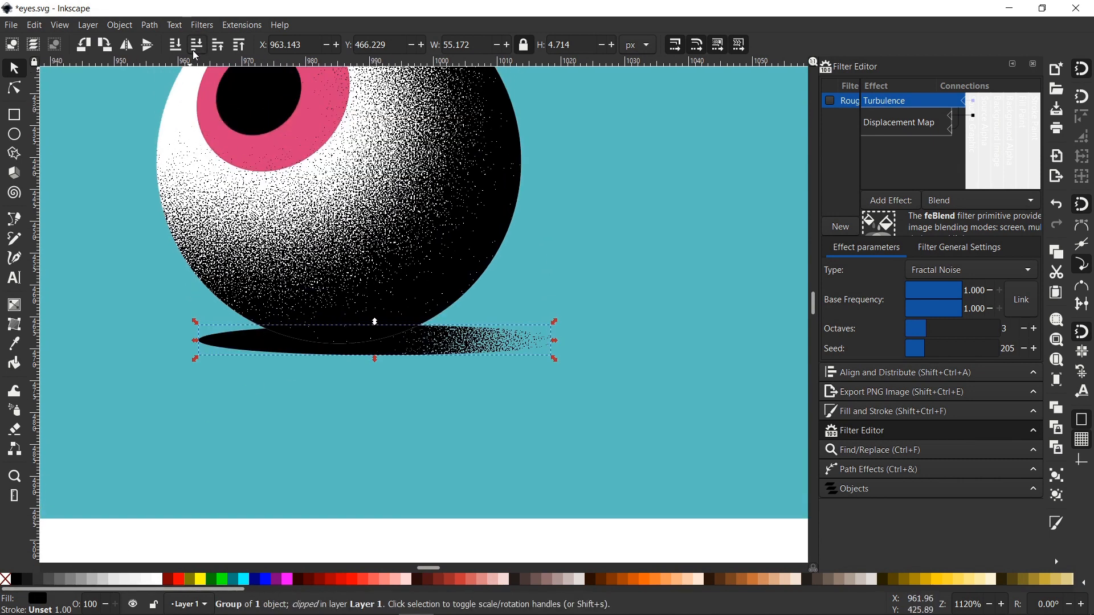
pyautogui.scroll(-1, 357, 435)
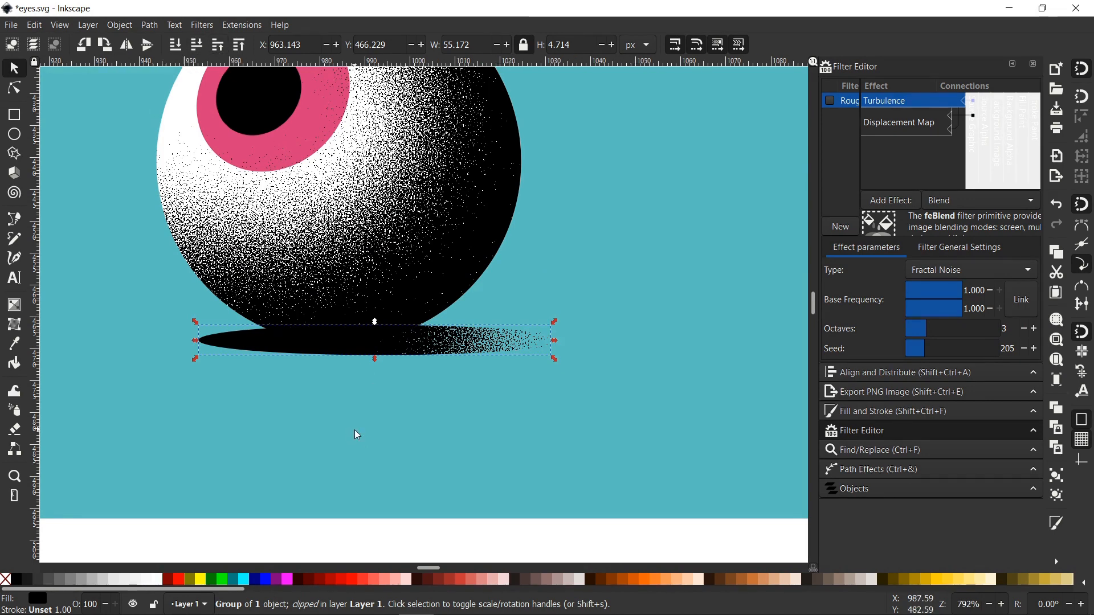
pyautogui.click(382, 500)
# Step: Examine the shaded eyeball and its grainy shadow, and compare them with the reference image's eyeball
pyautogui.moveTo(362, 312); pyautogui.dragTo(432, 391)
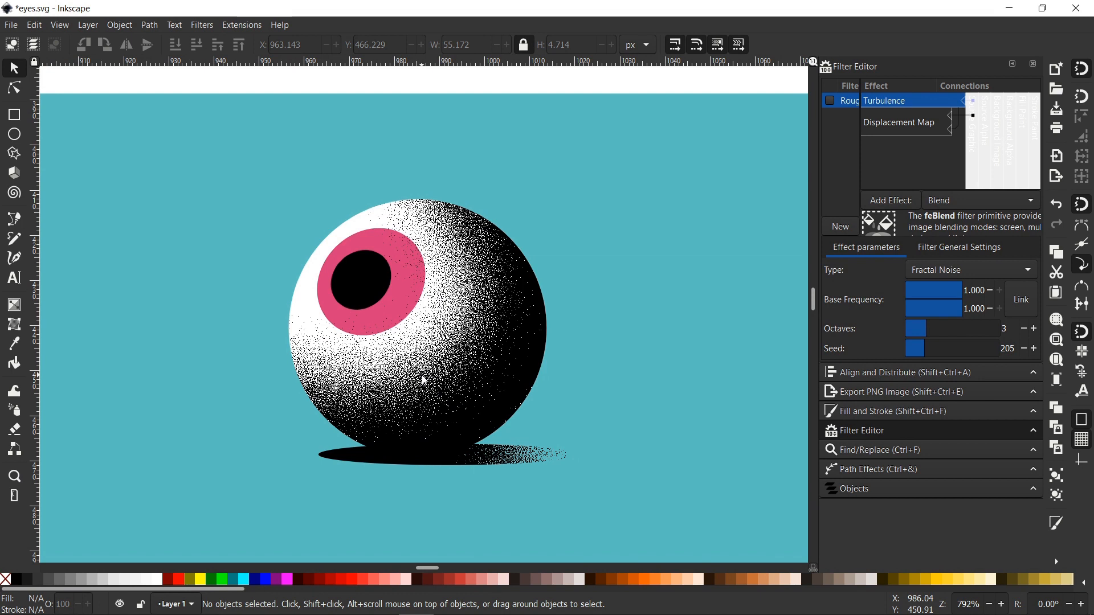
pyautogui.moveTo(383, 286); pyautogui.dragTo(437, 295)
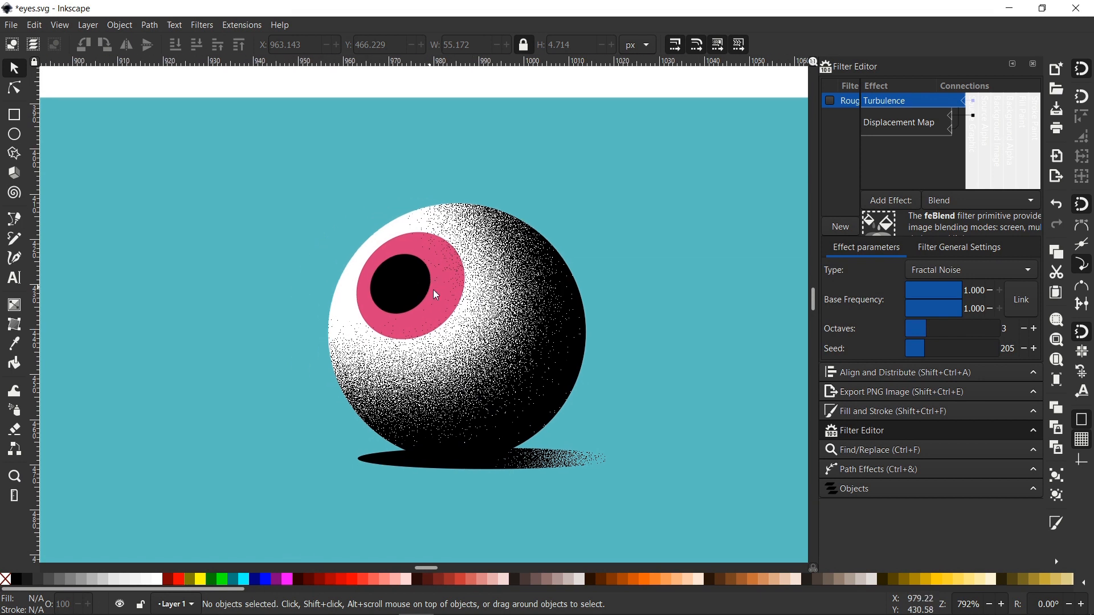
pyautogui.click(530, 377)
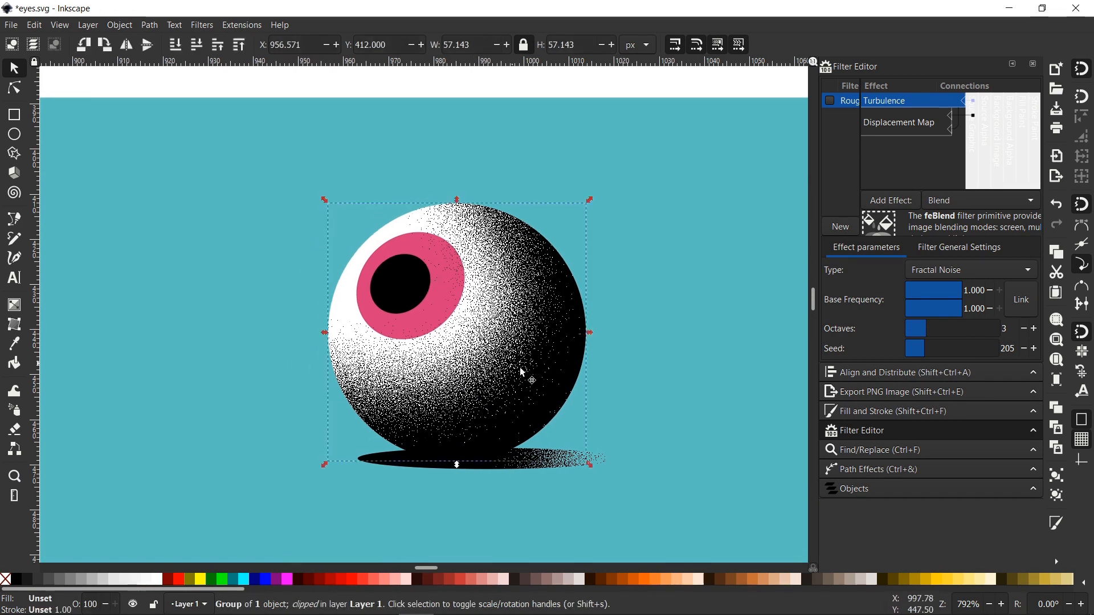
pyautogui.scroll(-3, 470, 251)
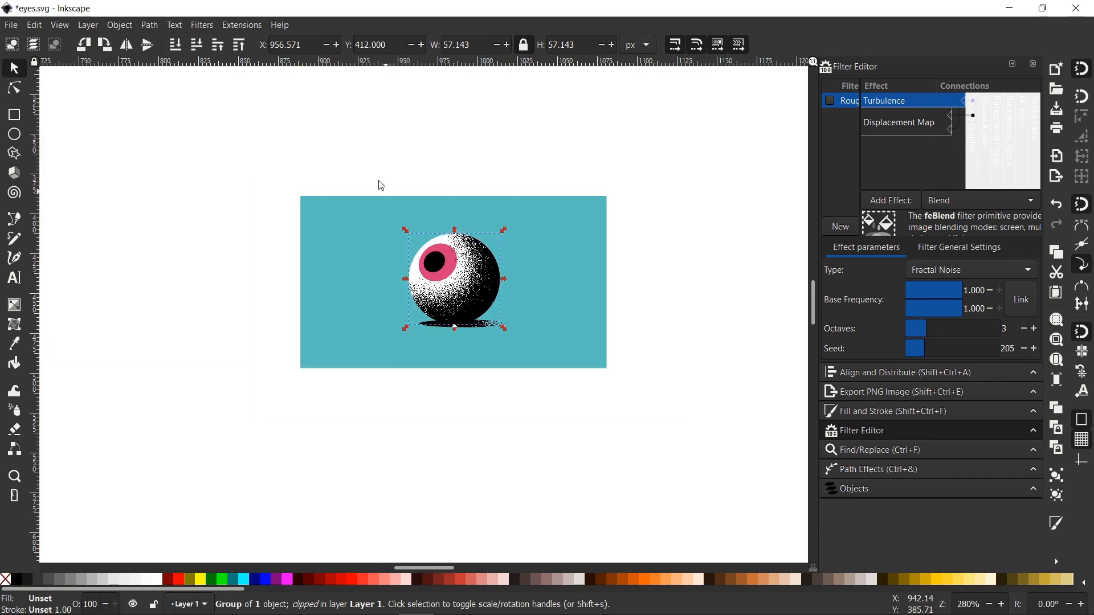
pyautogui.moveTo(376, 179); pyautogui.dragTo(452, 420)
pyautogui.scroll(-5, 442, 335)
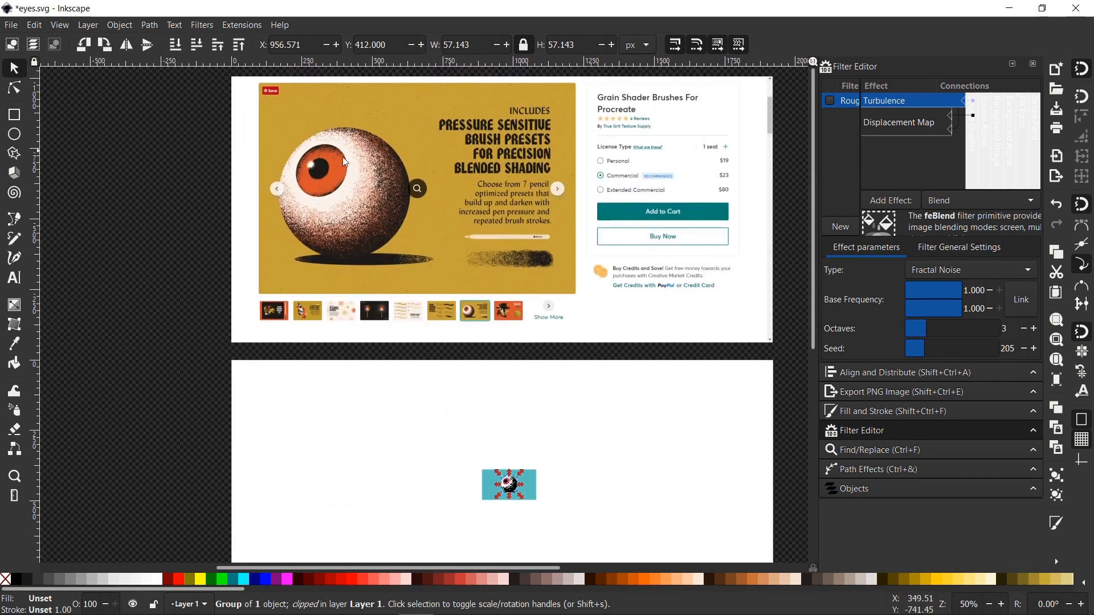
pyautogui.scroll(-5, 388, 234)
pyautogui.scroll(7, 442, 340)
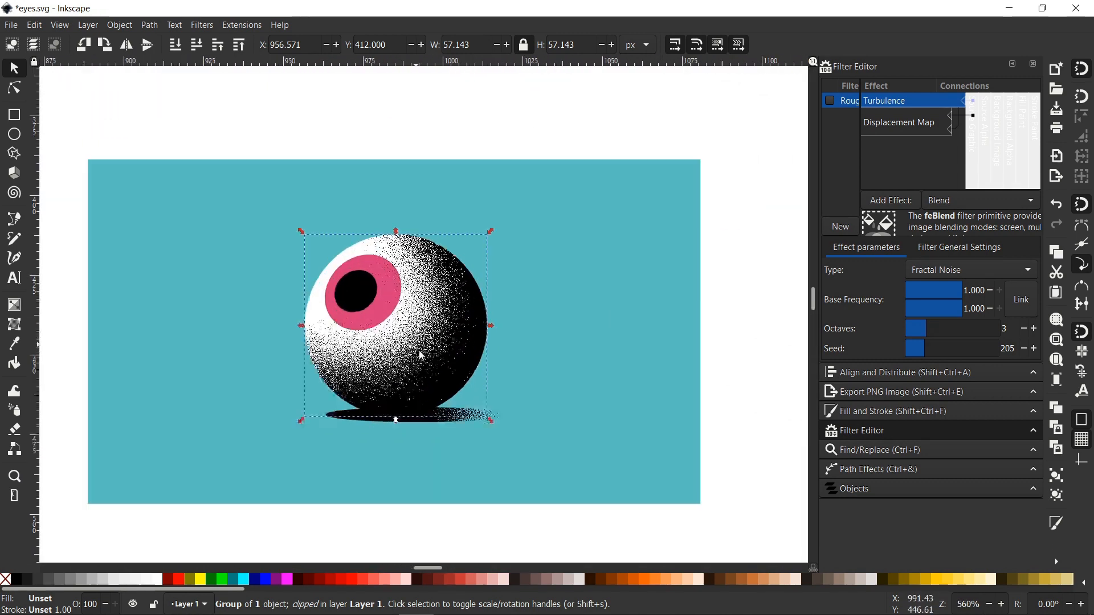
pyautogui.scroll(2, 419, 351)
pyautogui.moveTo(266, 231); pyautogui.dragTo(320, 263)
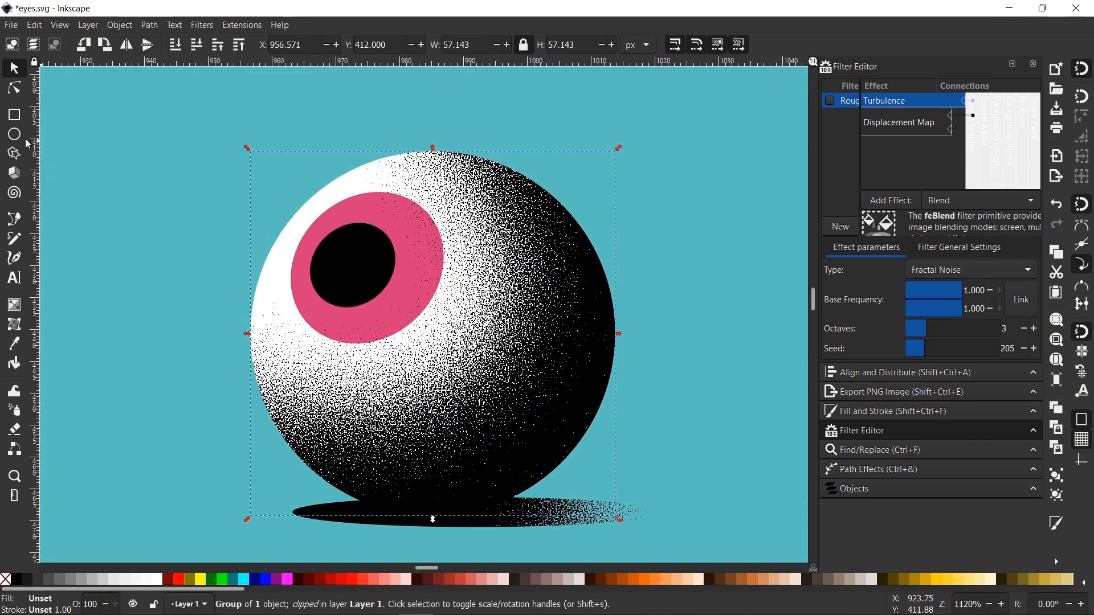
# Step: Make a white highlight ellipse about 5 × 5.3 px from a scaled-down copy of the pupil, placed over its left edge
pyautogui.click(367, 283)
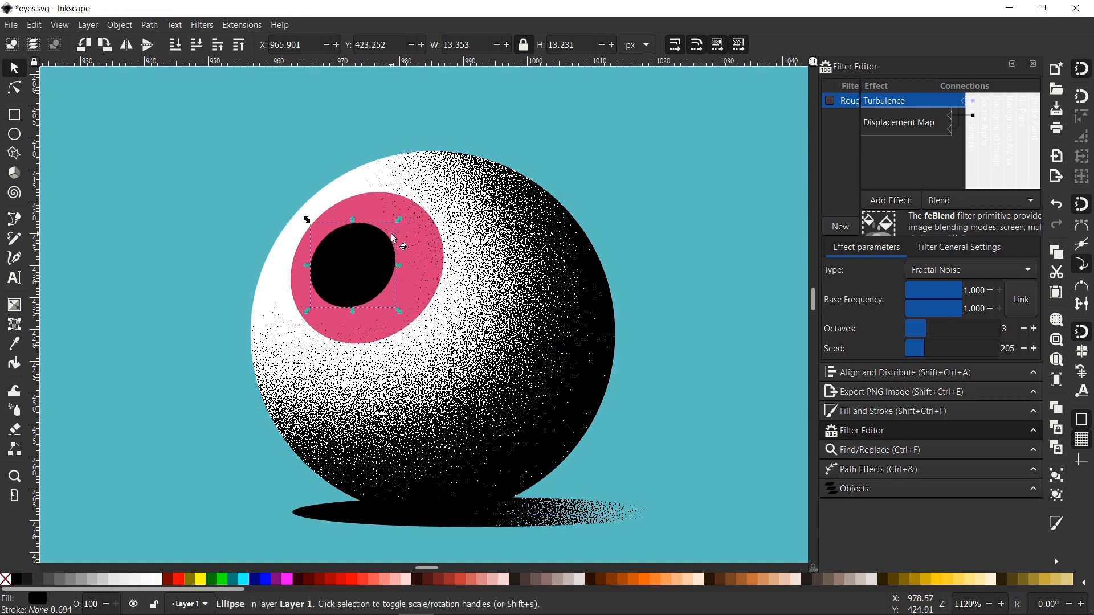
pyautogui.moveTo(400, 220); pyautogui.dragTo(348, 260)
pyautogui.click(154, 580)
pyautogui.click(345, 257)
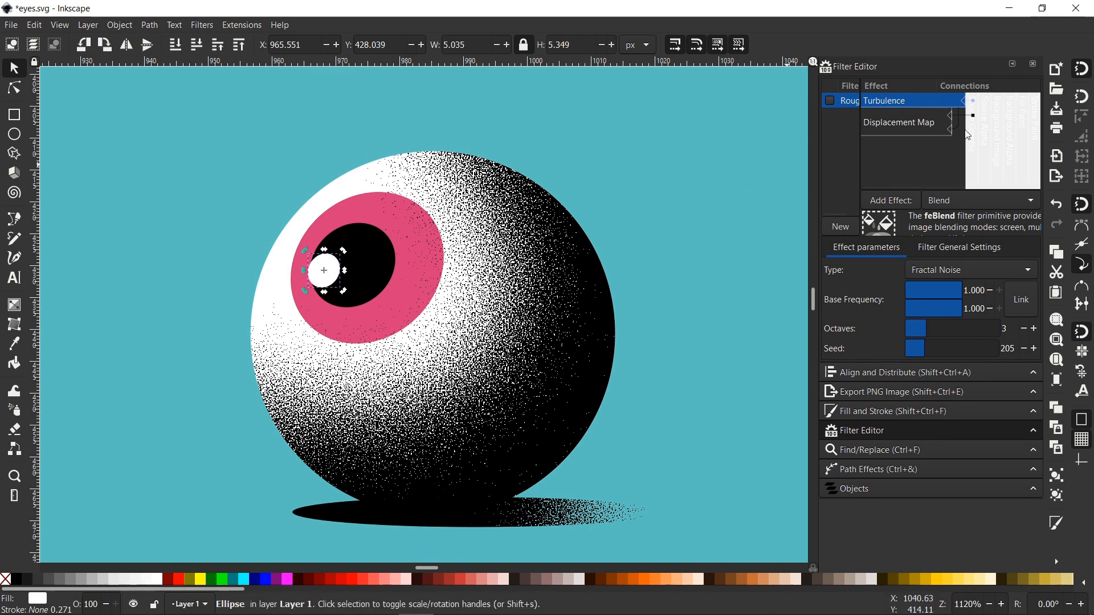
# Step: Apply a new fractal-noise Roughen filter to the white pupil highlight with the intensity set to 4.8
pyautogui.click(830, 102)
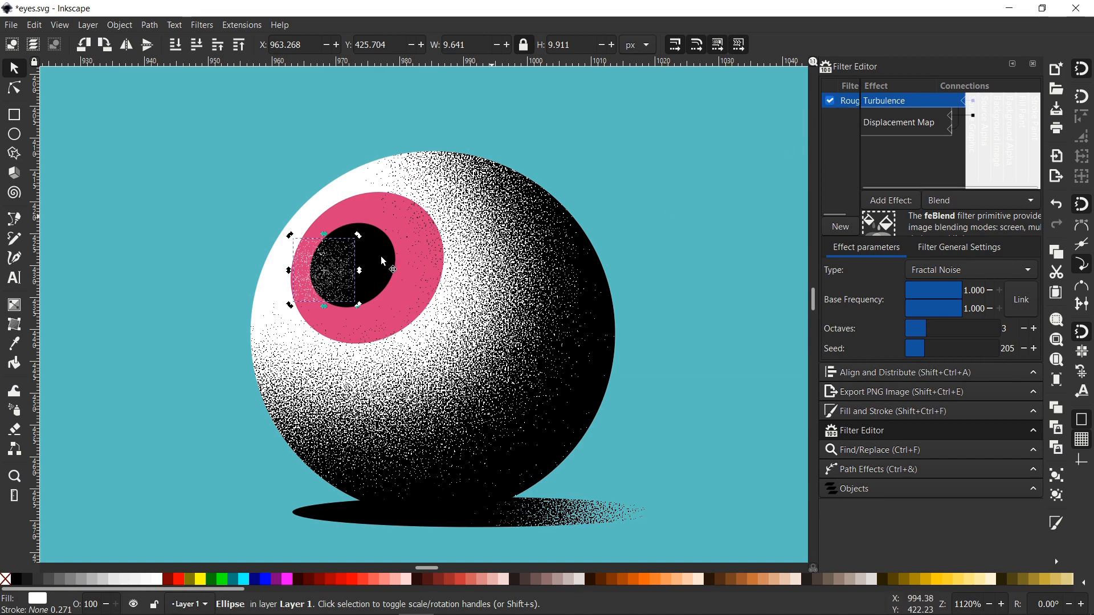
pyautogui.click(830, 101)
pyautogui.click(202, 25)
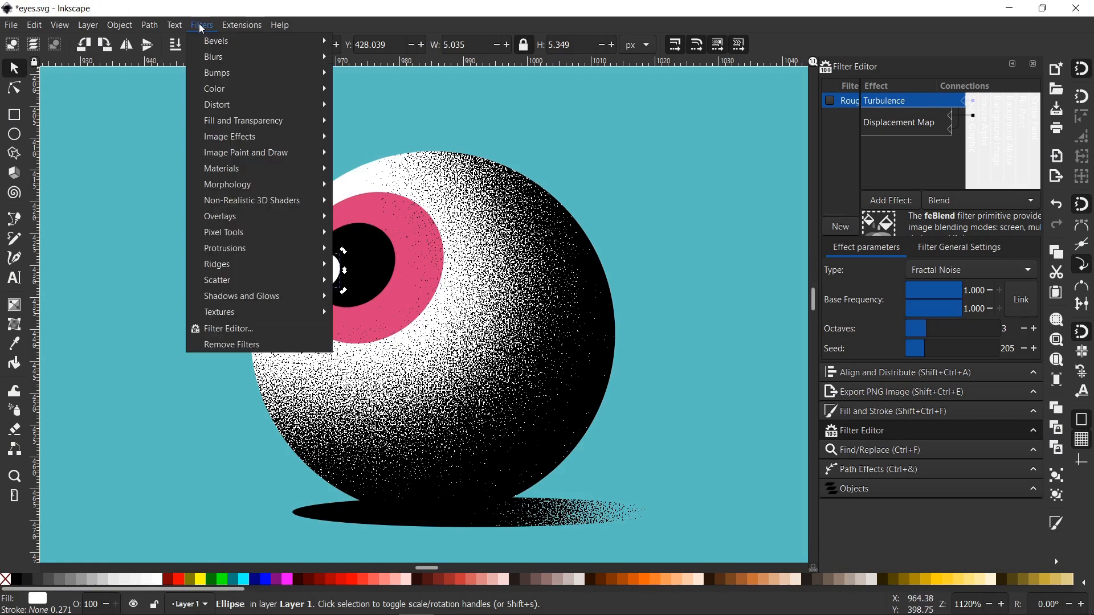
pyautogui.moveTo(240, 104)
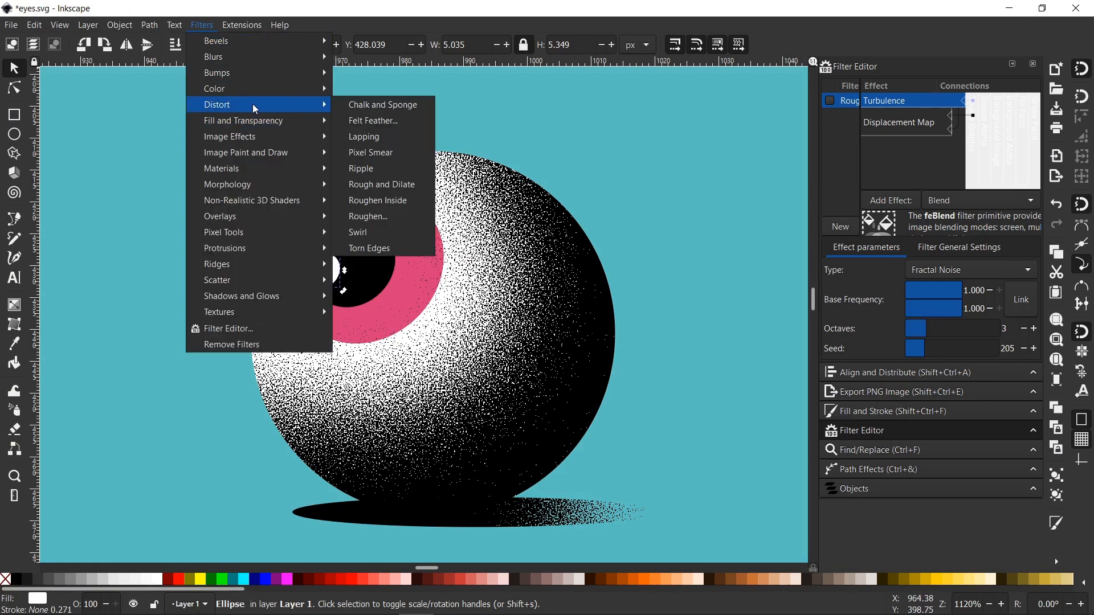
pyautogui.click(375, 217)
pyautogui.moveTo(528, 239); pyautogui.dragTo(684, 156)
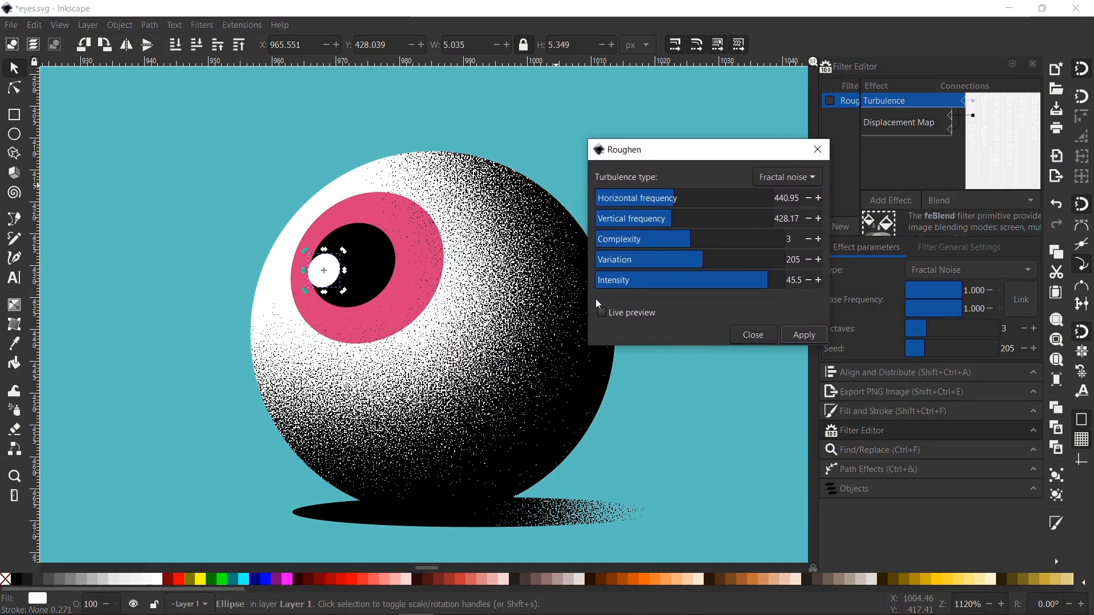
pyautogui.click(602, 312)
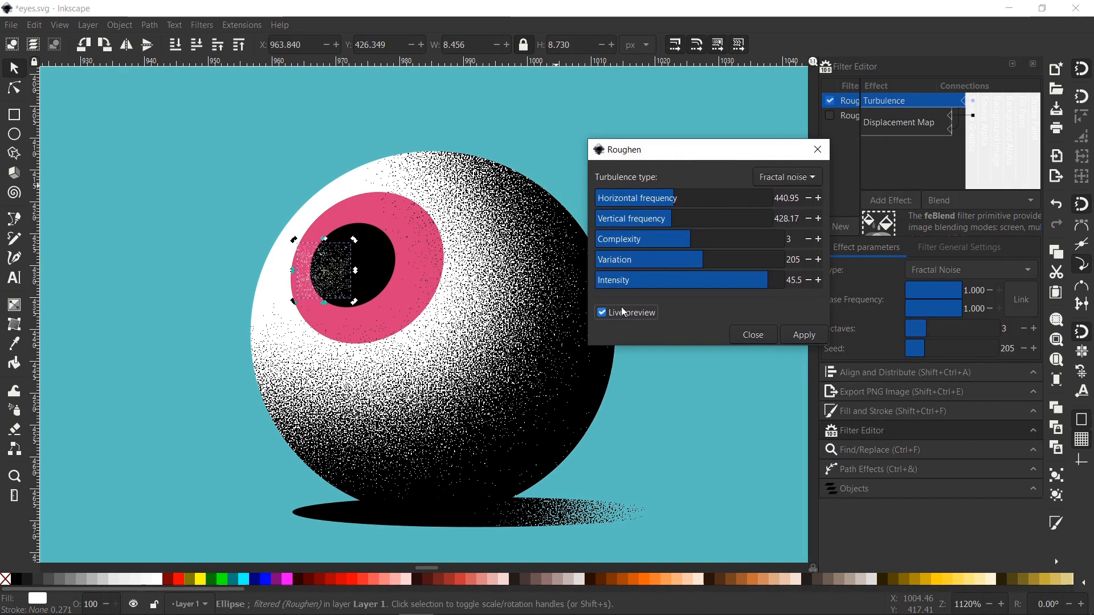
pyautogui.click(721, 281)
pyautogui.moveTo(720, 281); pyautogui.dragTo(646, 281)
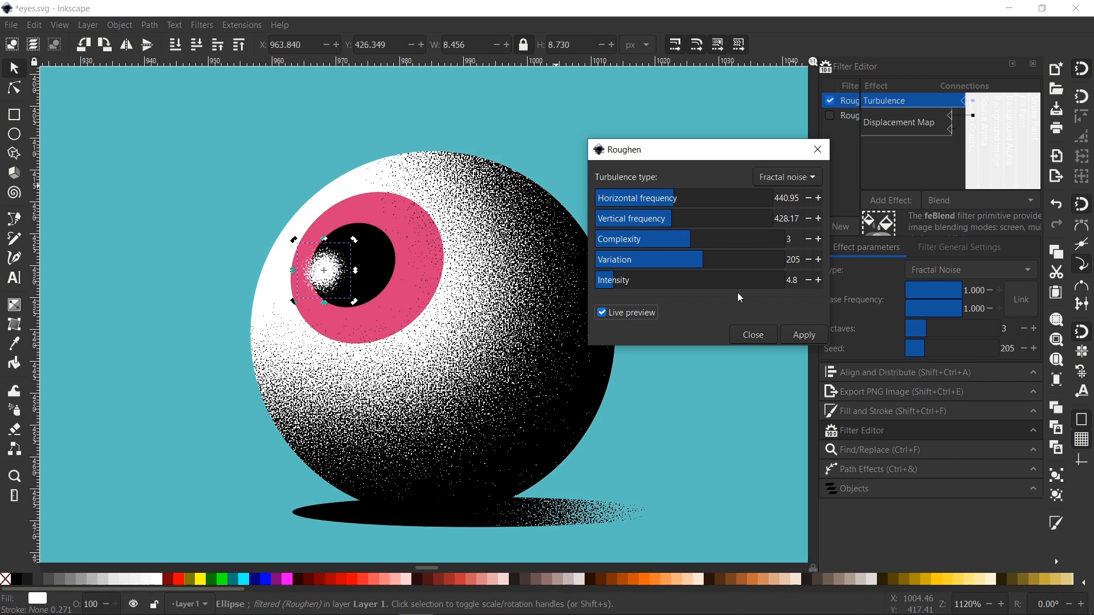
pyautogui.click(812, 339)
pyautogui.click(758, 334)
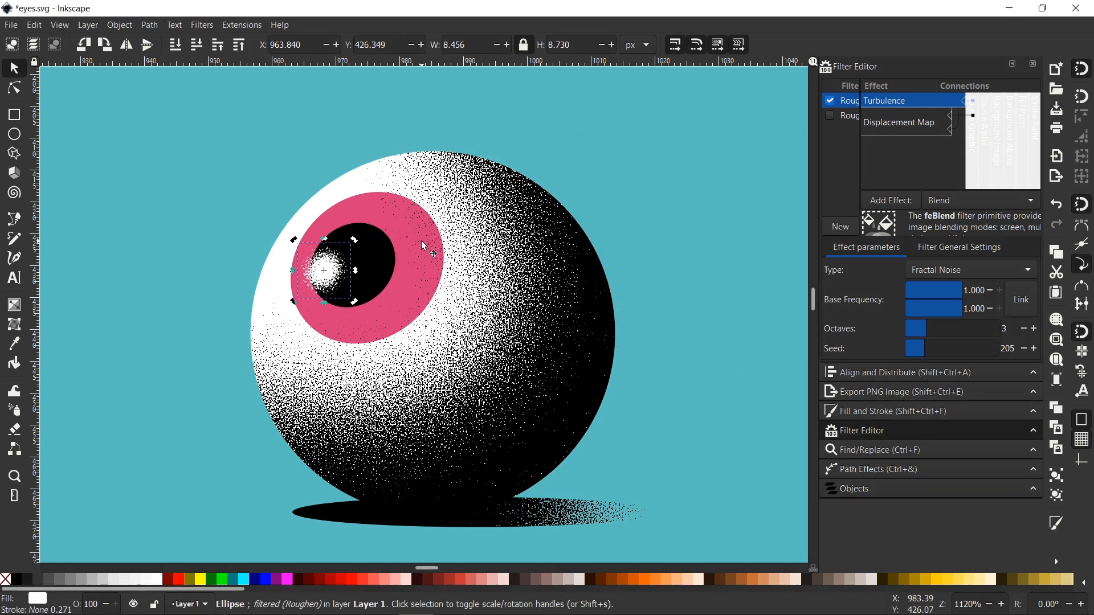
# Step: Study the colour of the grain shading on the reference eyeball against the drawn eyeball
pyautogui.scroll(-1, 425, 245)
pyautogui.scroll(-8, 408, 318)
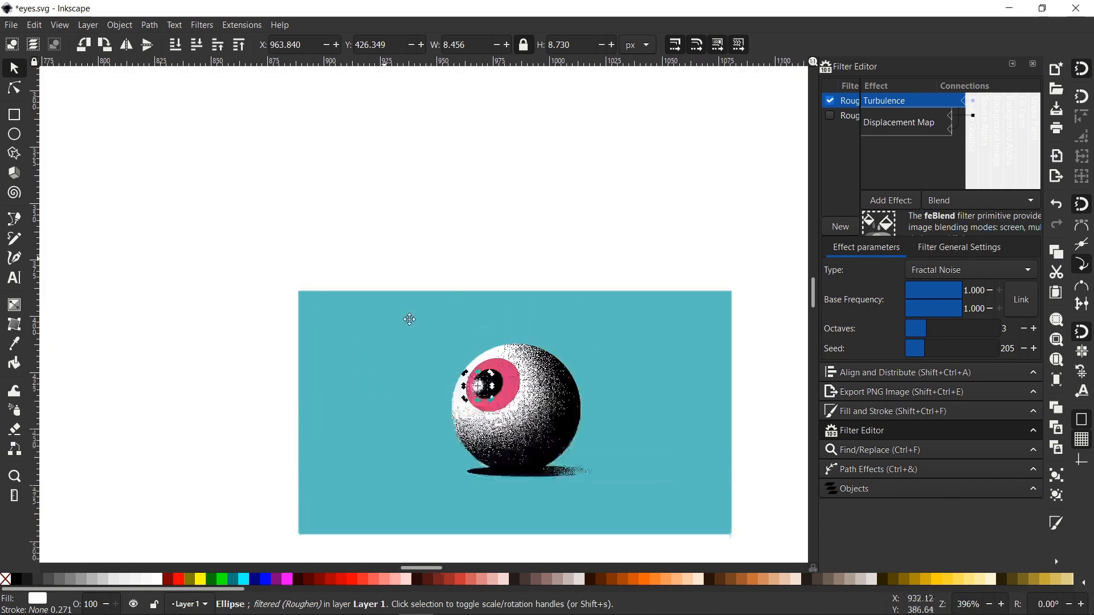
pyautogui.scroll(5, 404, 239)
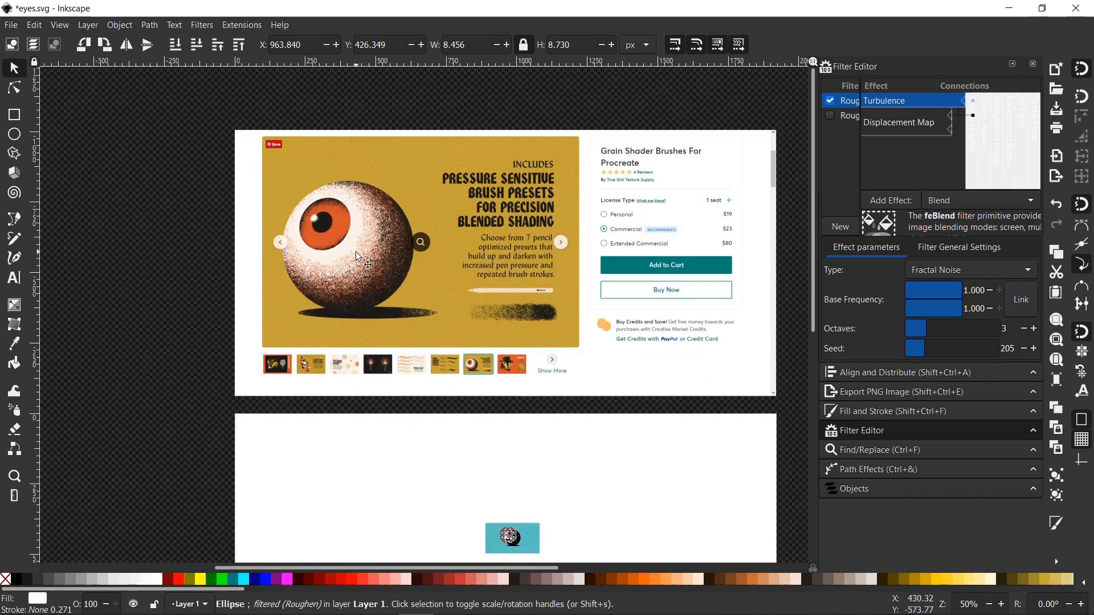
pyautogui.scroll(2, 389, 185)
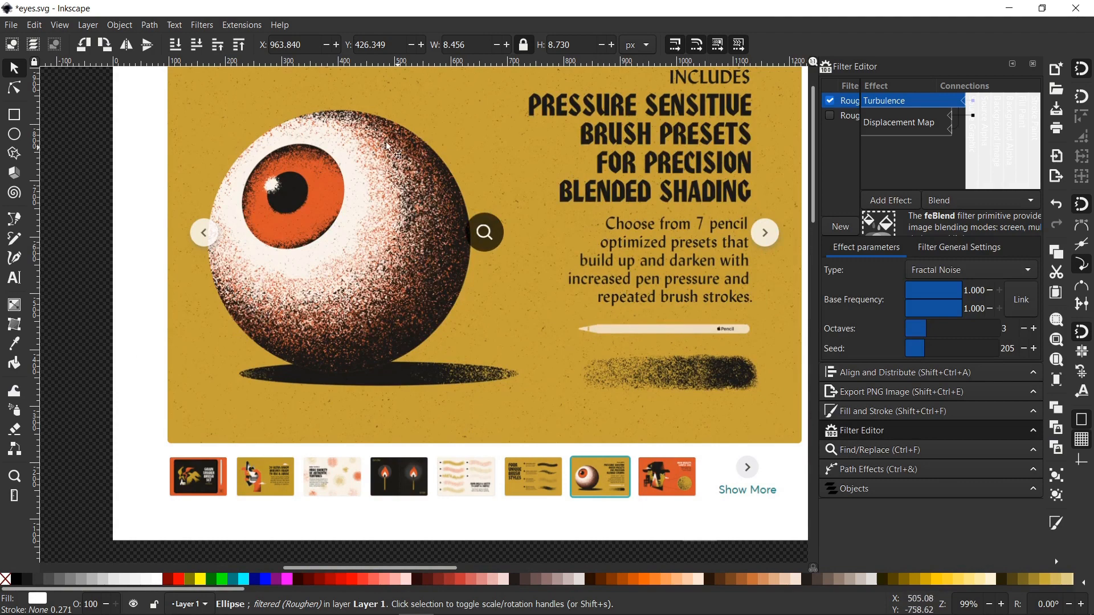
pyautogui.scroll(-15, 395, 140)
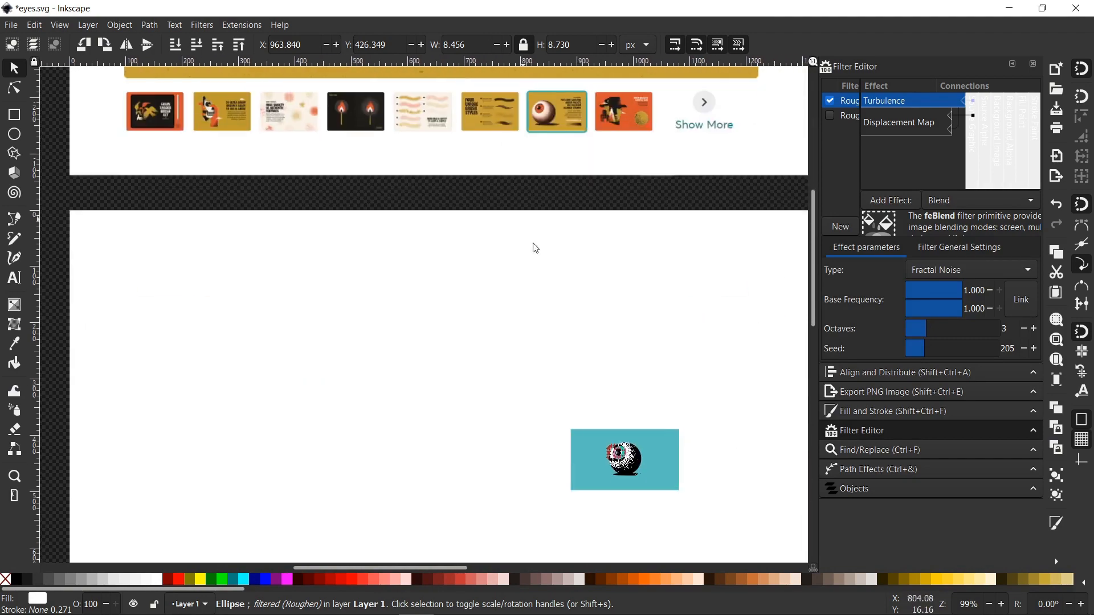
pyautogui.scroll(7, 529, 332)
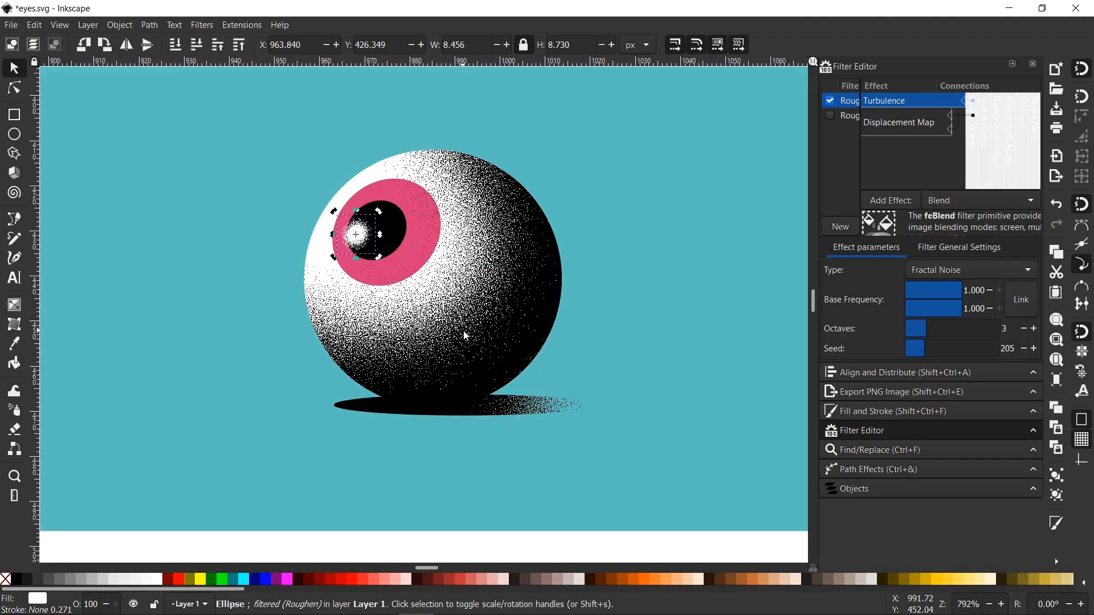
# Step: Duplicate the eyeball's clipped grain-shading group and fill the duplicate with cyan
pyautogui.click(496, 298)
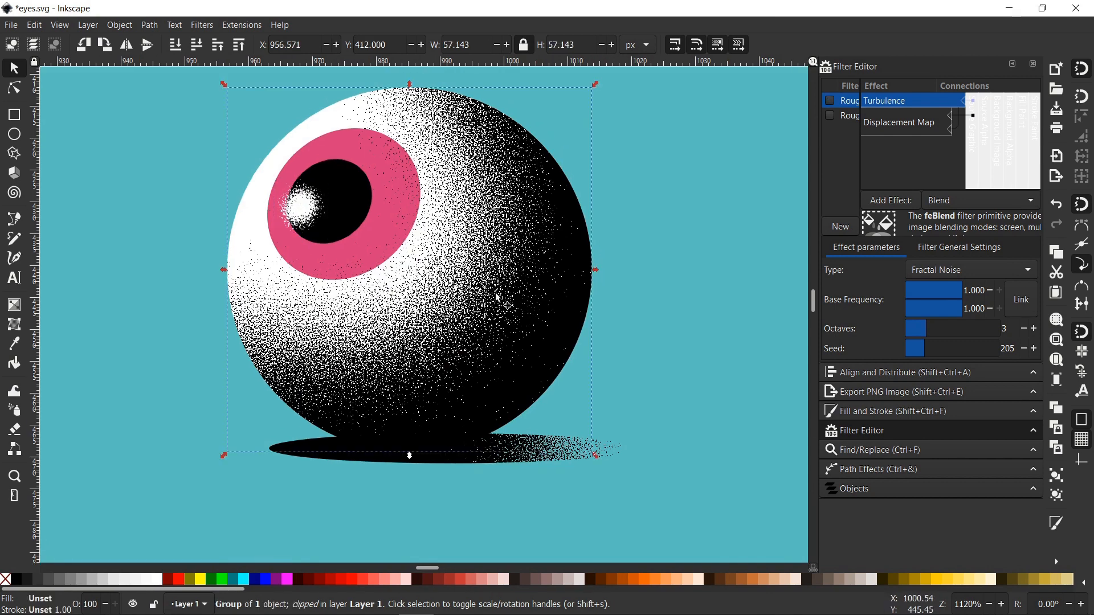
pyautogui.moveTo(493, 333); pyautogui.dragTo(570, 331)
pyautogui.hotkey('ctrl', 'z')
pyautogui.press('ctrl')
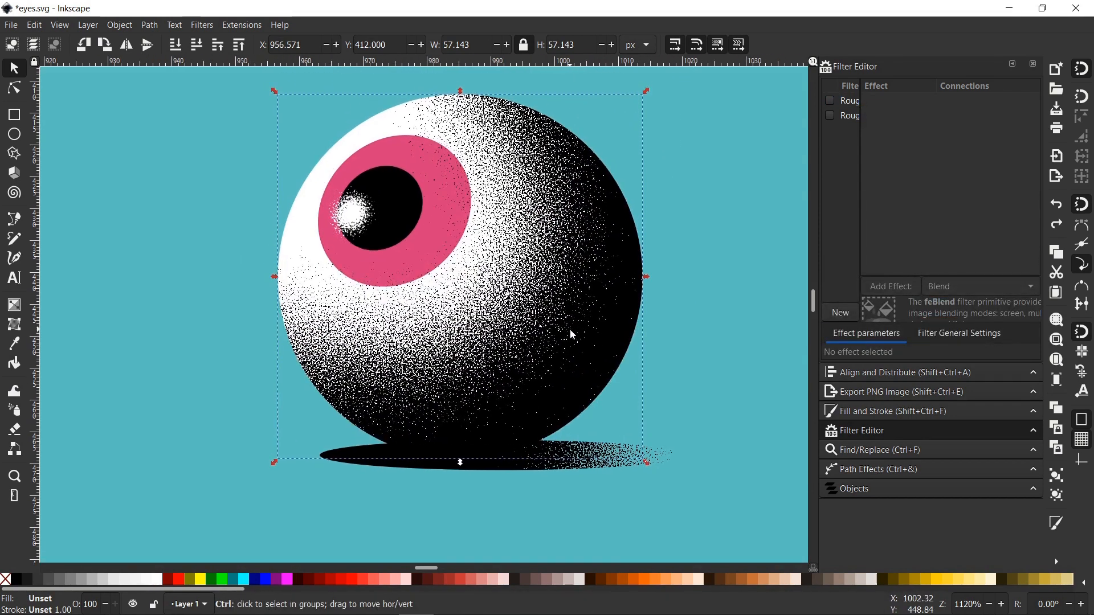
pyautogui.hotkey('ctrl', 'd')
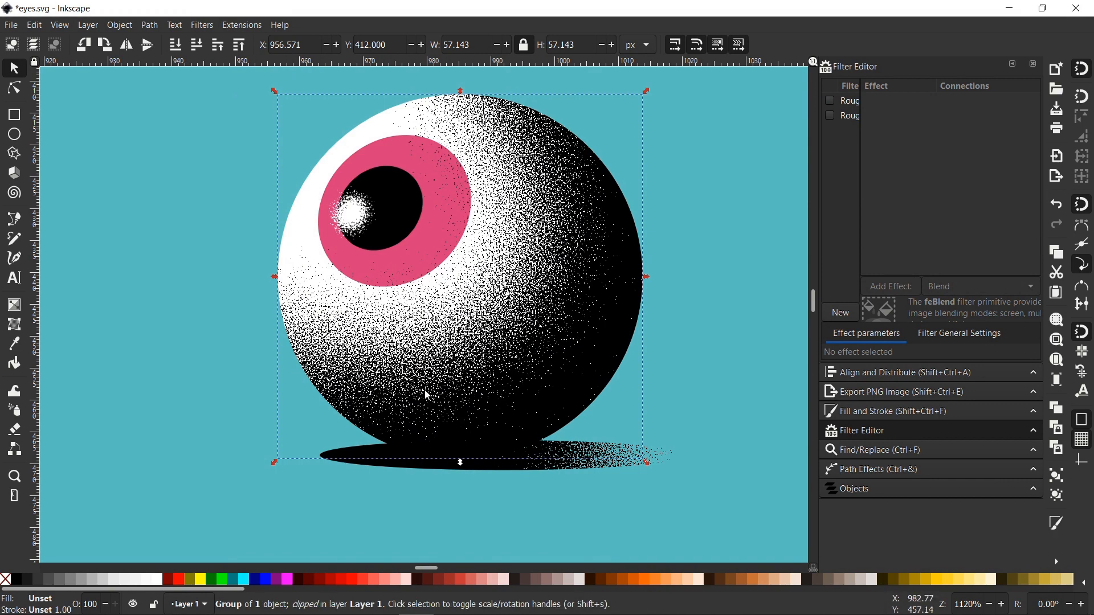
pyautogui.click(245, 580)
pyautogui.moveTo(520, 261); pyautogui.dragTo(504, 299)
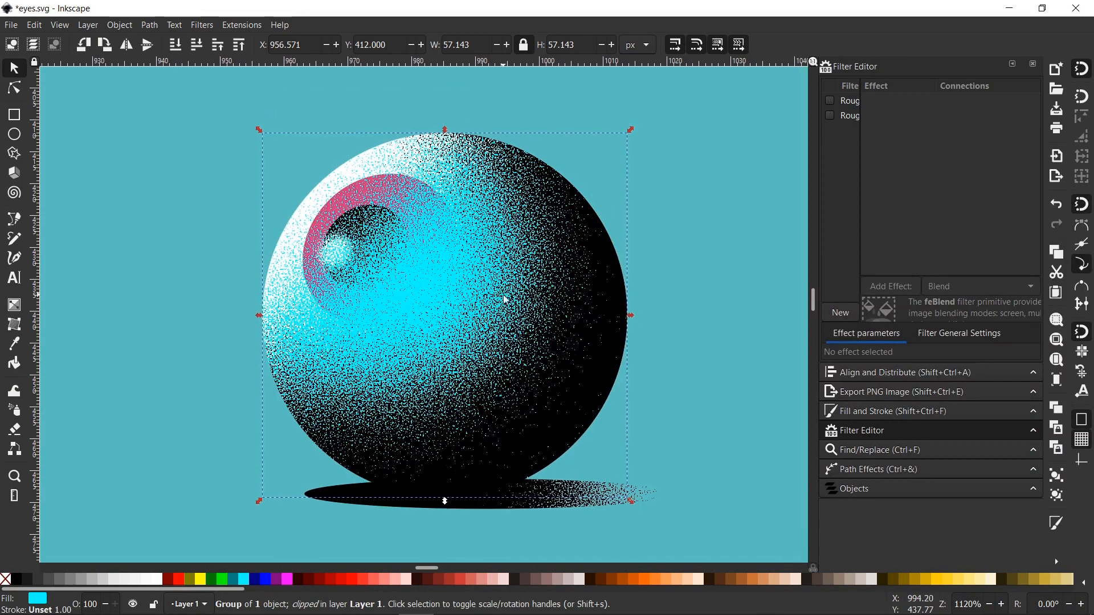
# Step: Undo the cyan fill and set the duplicated grain-shading group's stroke to cyan instead
pyautogui.hotkey('ctrl', 'z')
pyautogui.keyDown('shift'); pyautogui.click(245, 580); pyautogui.keyUp('shift')
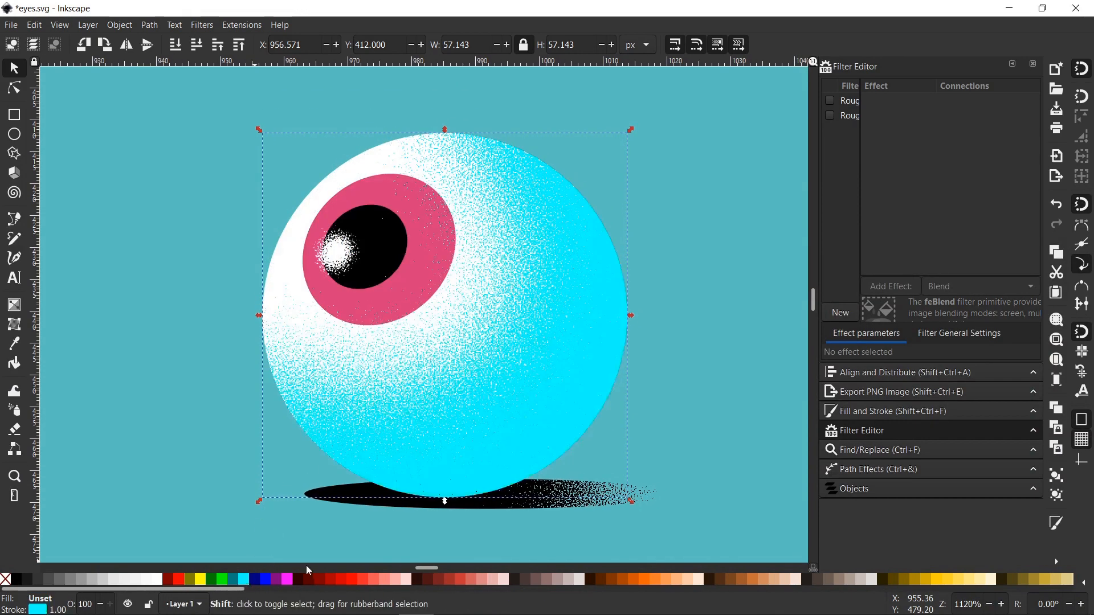
pyautogui.moveTo(444, 330); pyautogui.dragTo(419, 305)
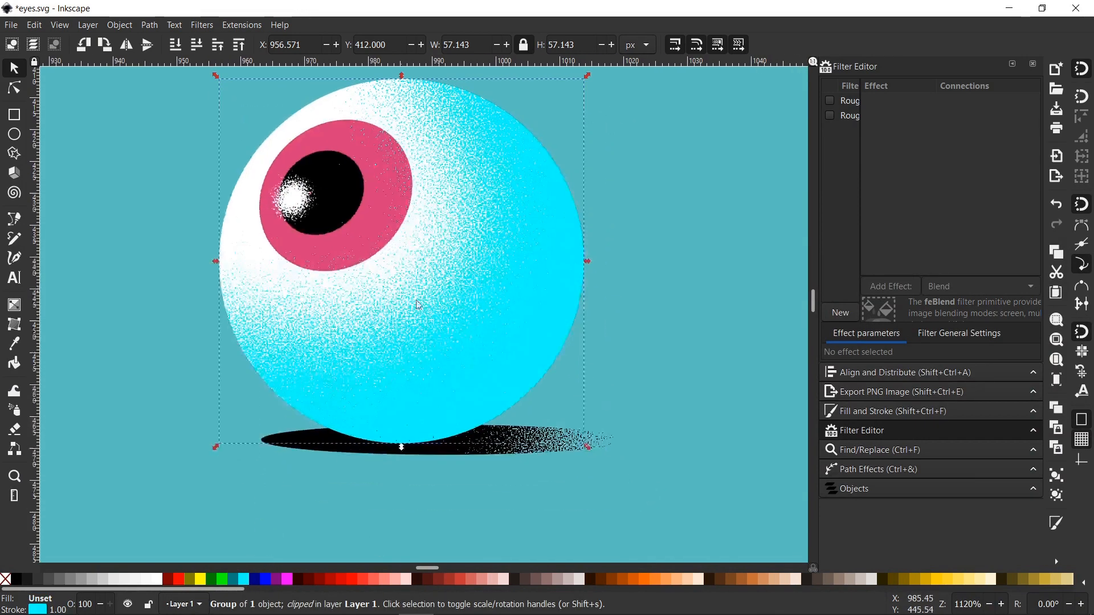
pyautogui.moveTo(507, 374); pyautogui.dragTo(464, 378)
pyautogui.hotkey('ctrl', 'z')
pyautogui.click(15, 88)
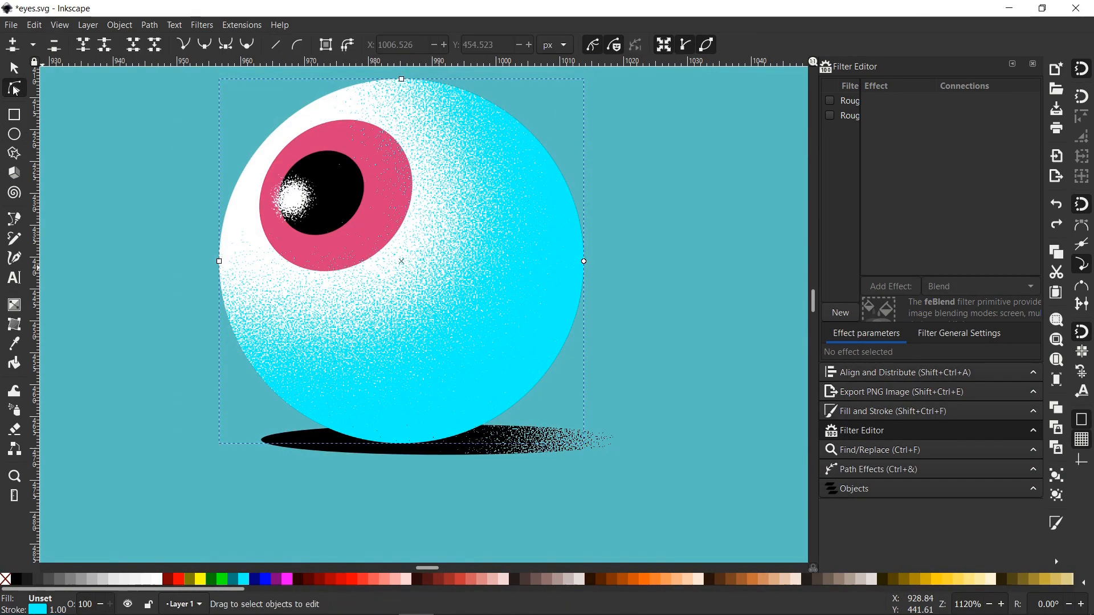
pyautogui.click(14, 70)
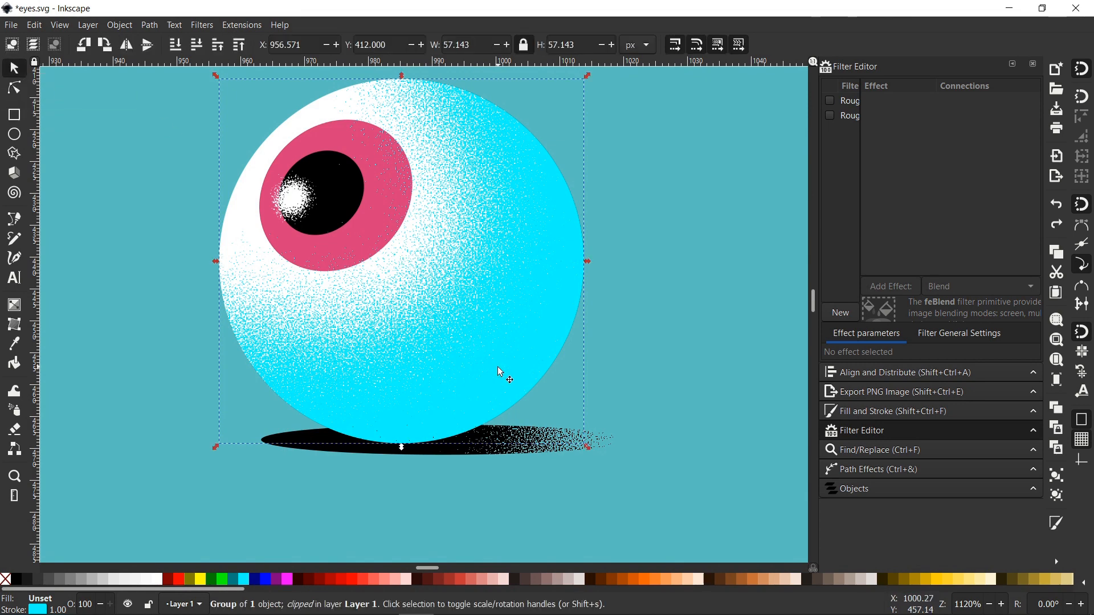
pyautogui.press('Escape')
# Step: Move the middle node of the cyan shading path inward over the eyeball, to about X 993.6, Y 447.1 px
pyautogui.click(14, 91)
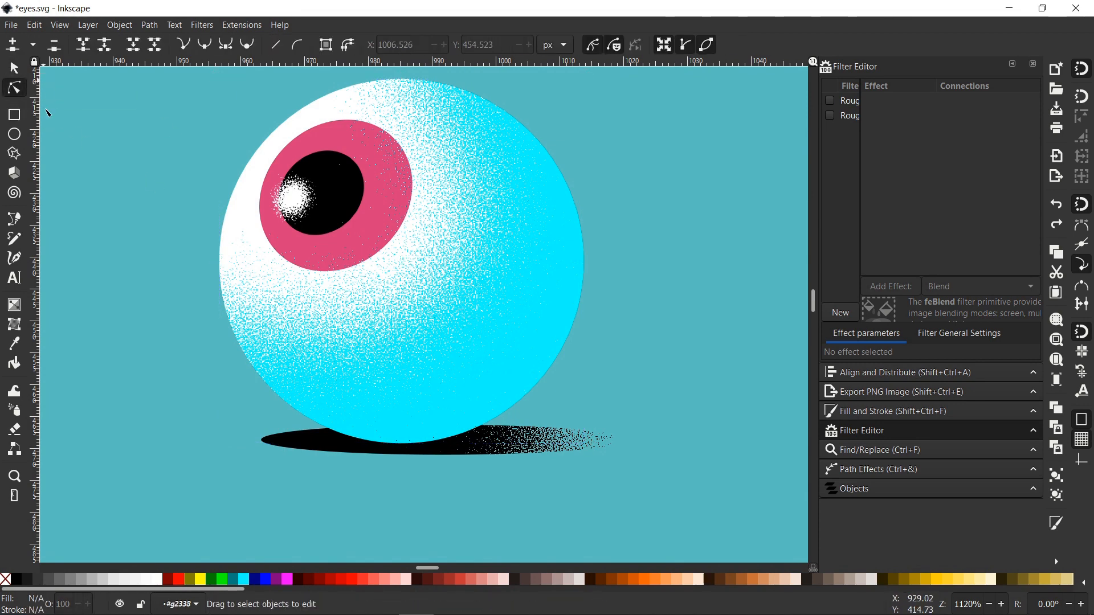
pyautogui.keyDown('ctrl'); pyautogui.scroll(-1, 516, 359); pyautogui.keyUp('ctrl')
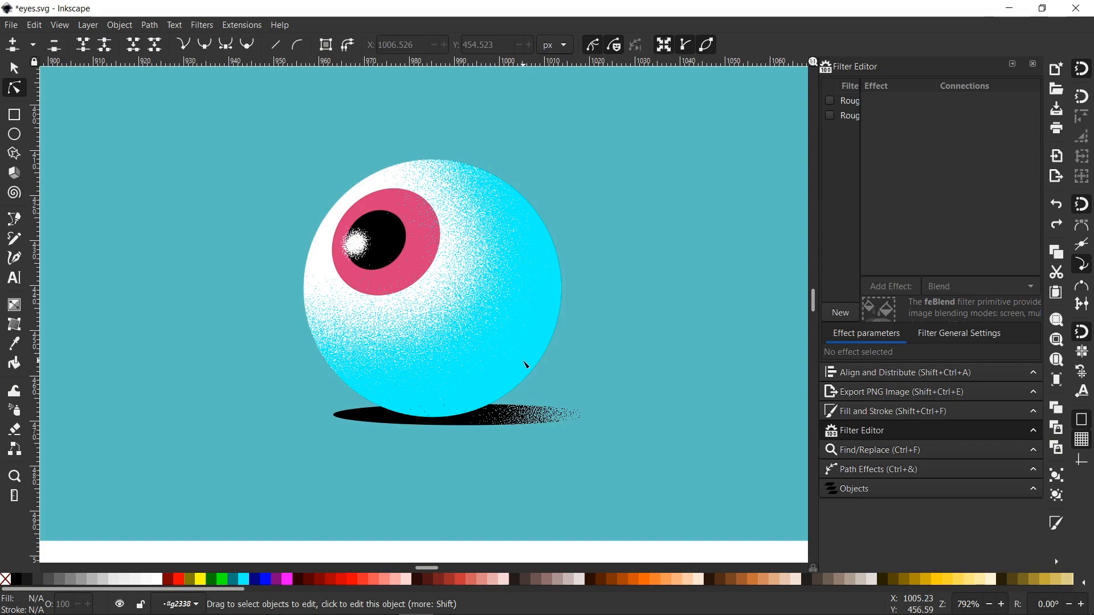
pyautogui.click(520, 374)
pyautogui.click(531, 352)
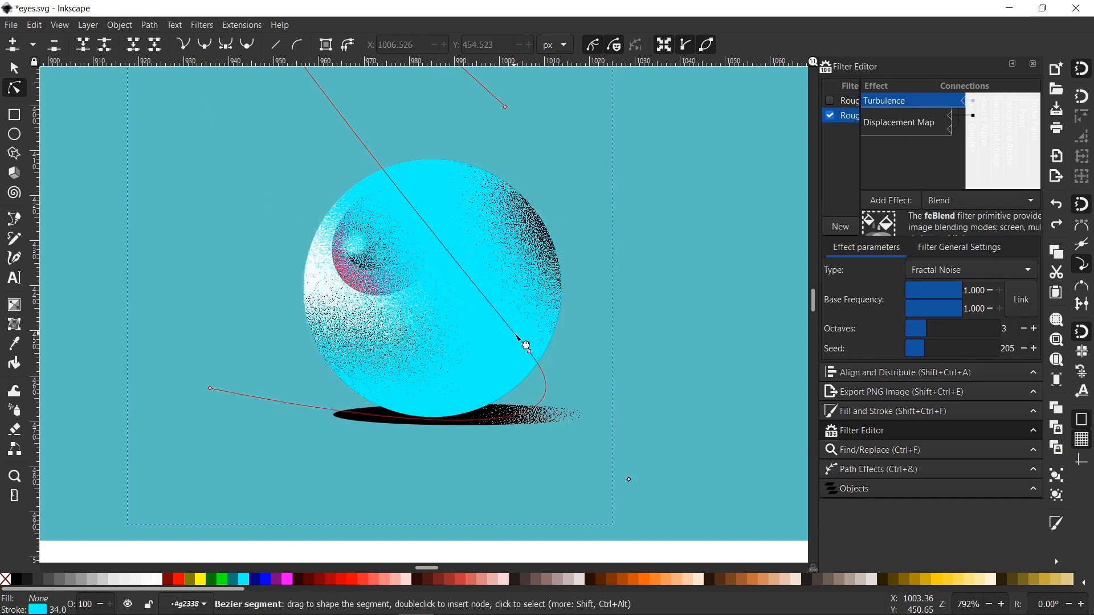
pyautogui.moveTo(530, 352); pyautogui.dragTo(471, 318)
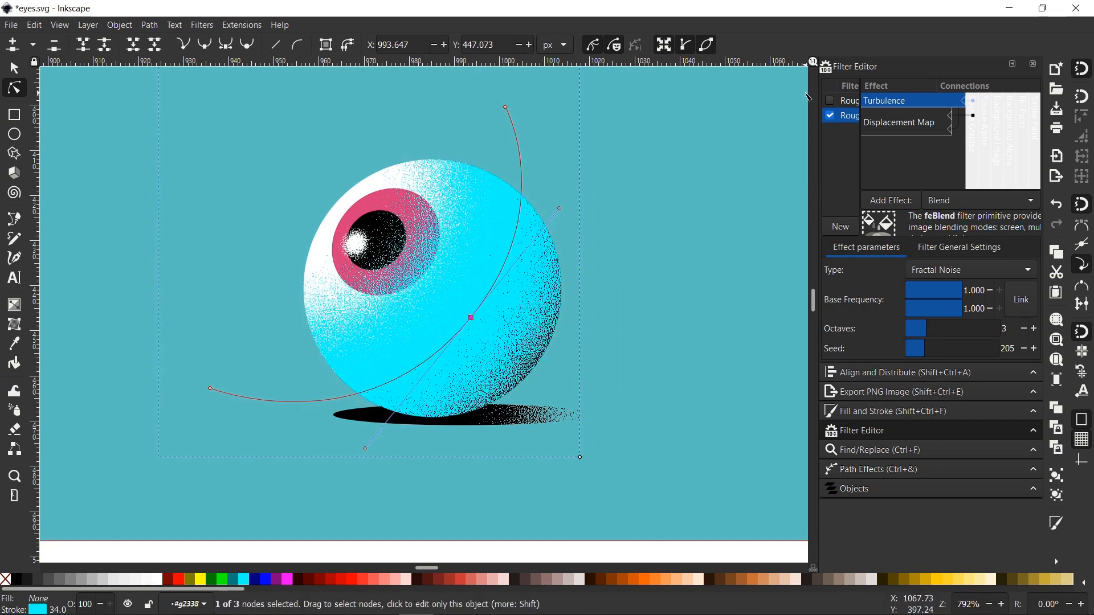
# Step: Set the cyan shading path's stroke width to 20 px and pull both of its end nodes inward
pyautogui.click(889, 411)
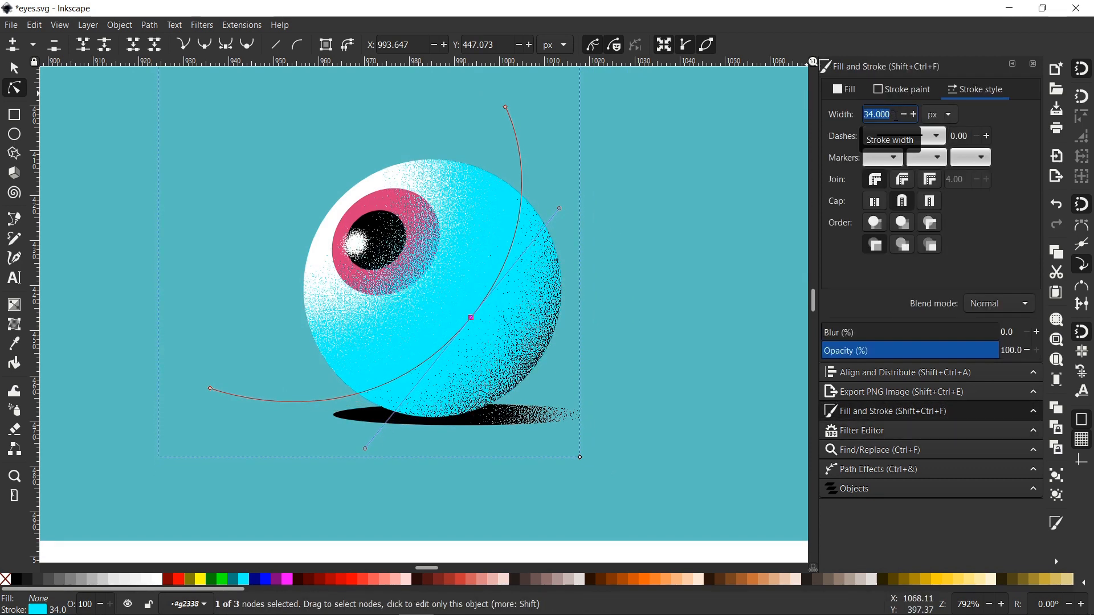
pyautogui.write('20')
pyautogui.press('Return')
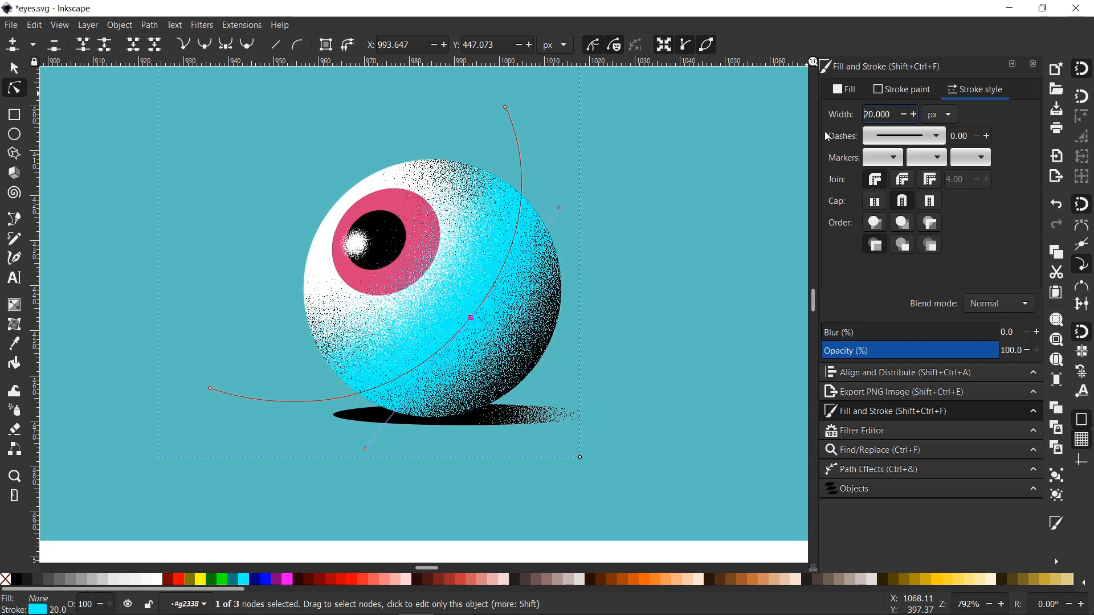
pyautogui.moveTo(212, 391); pyautogui.dragTo(216, 323)
pyautogui.moveTo(505, 107); pyautogui.dragTo(451, 107)
pyautogui.click(13, 69)
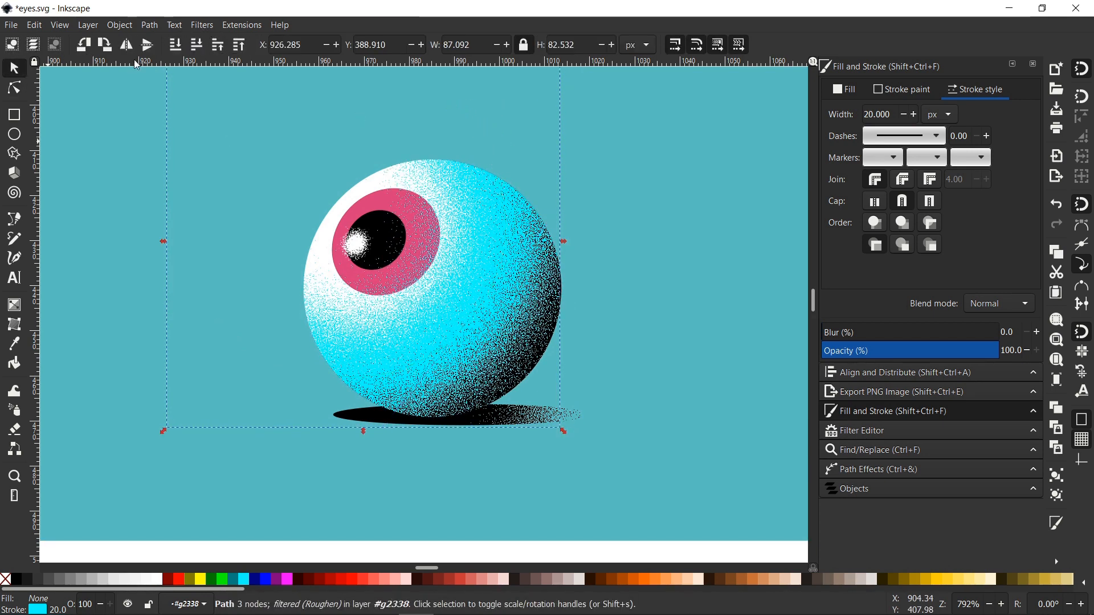
# Step: Lower the cyan shading group one level in the stacking order, behind the black grain shading
pyautogui.scroll(-2, 134, 223)
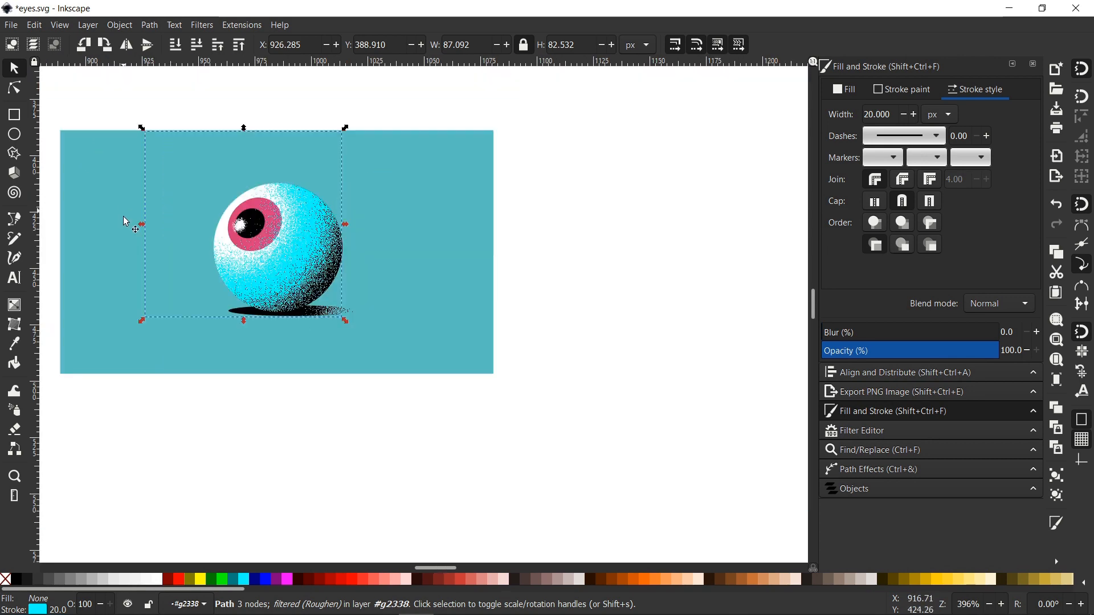
pyautogui.click(154, 420)
pyautogui.scroll(2, 230, 253)
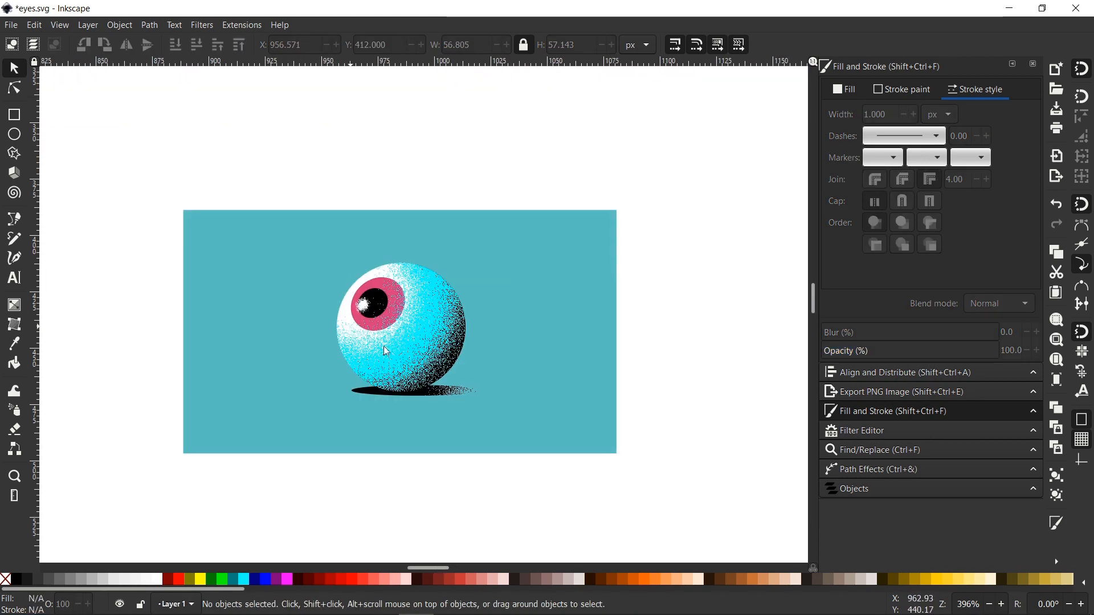
pyautogui.click(445, 387)
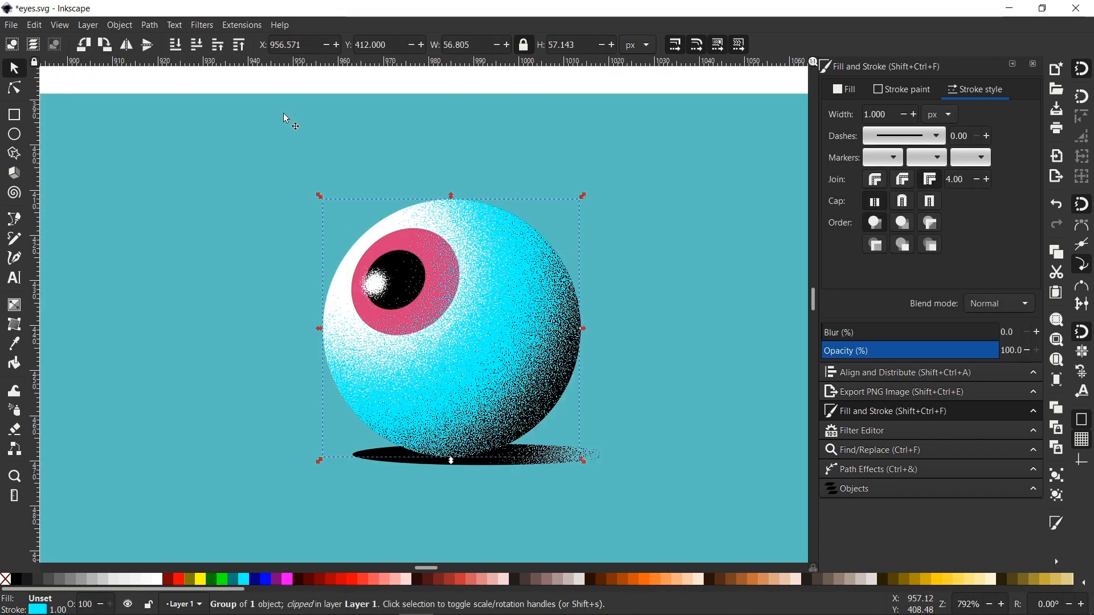
pyautogui.click(197, 46)
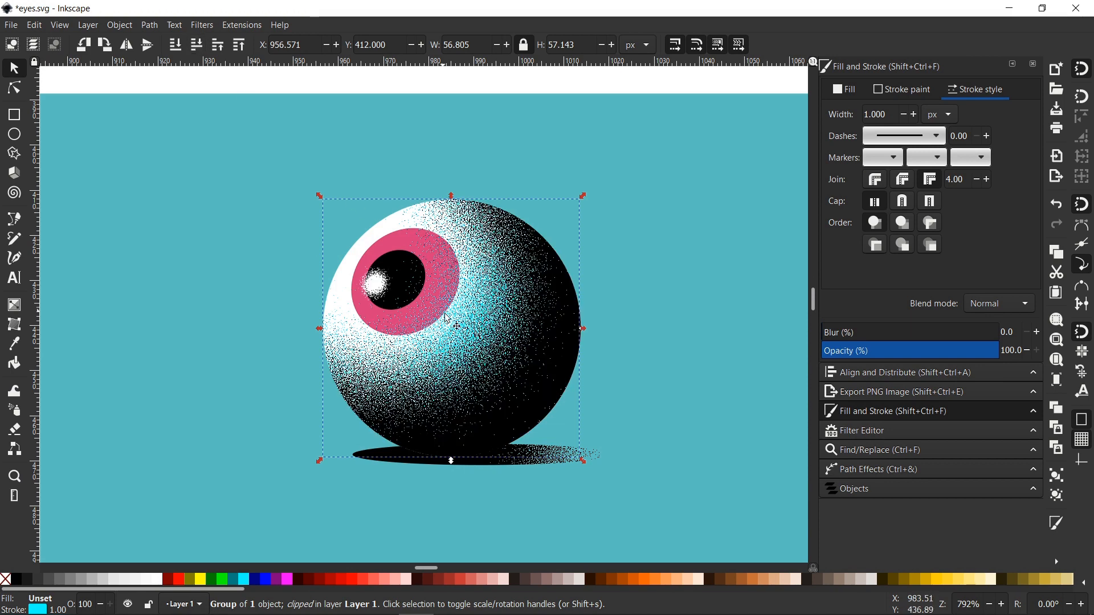
# Step: Examine how the cyan grain blends with the black shading on the eyeball, both close up and from a distance
pyautogui.moveTo(445, 314); pyautogui.dragTo(453, 264)
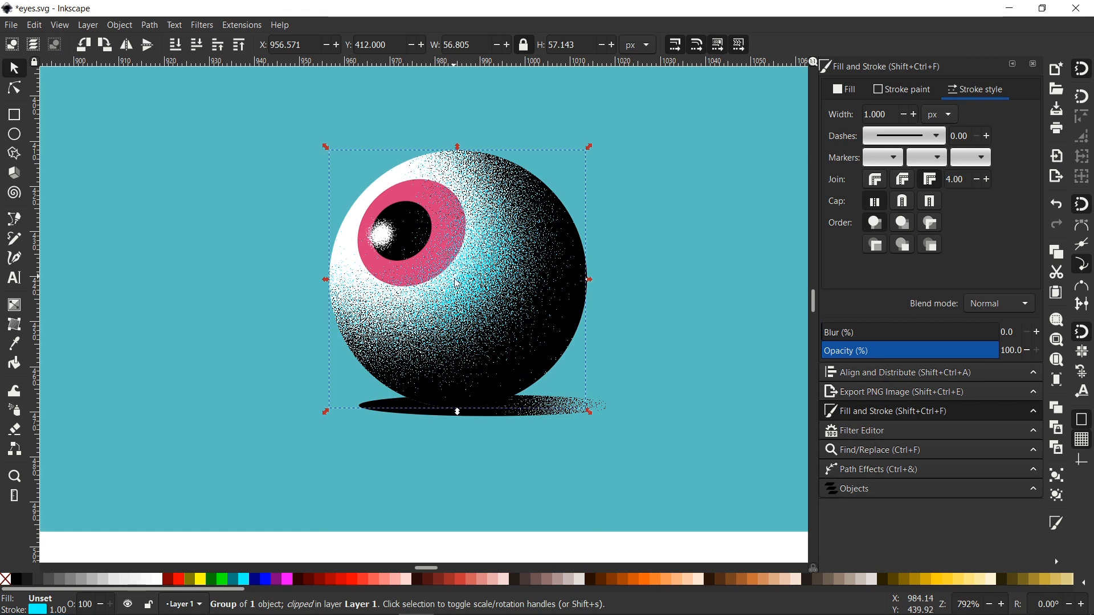
pyautogui.scroll(1, 458, 284)
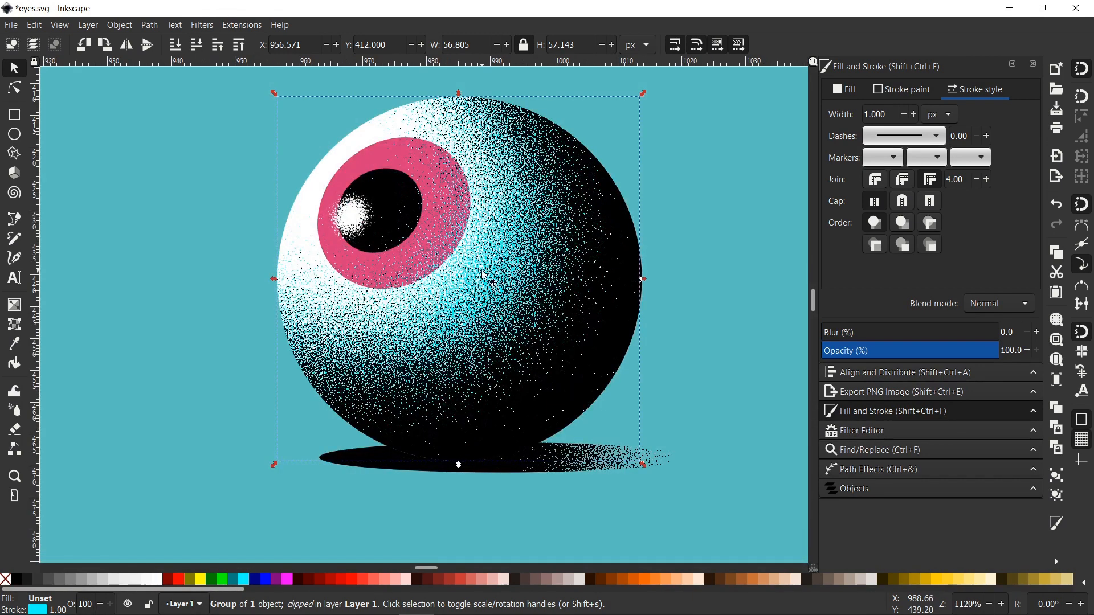
pyautogui.moveTo(481, 270); pyautogui.dragTo(461, 251)
pyautogui.scroll(-2, 461, 252)
pyautogui.scroll(2, 474, 258)
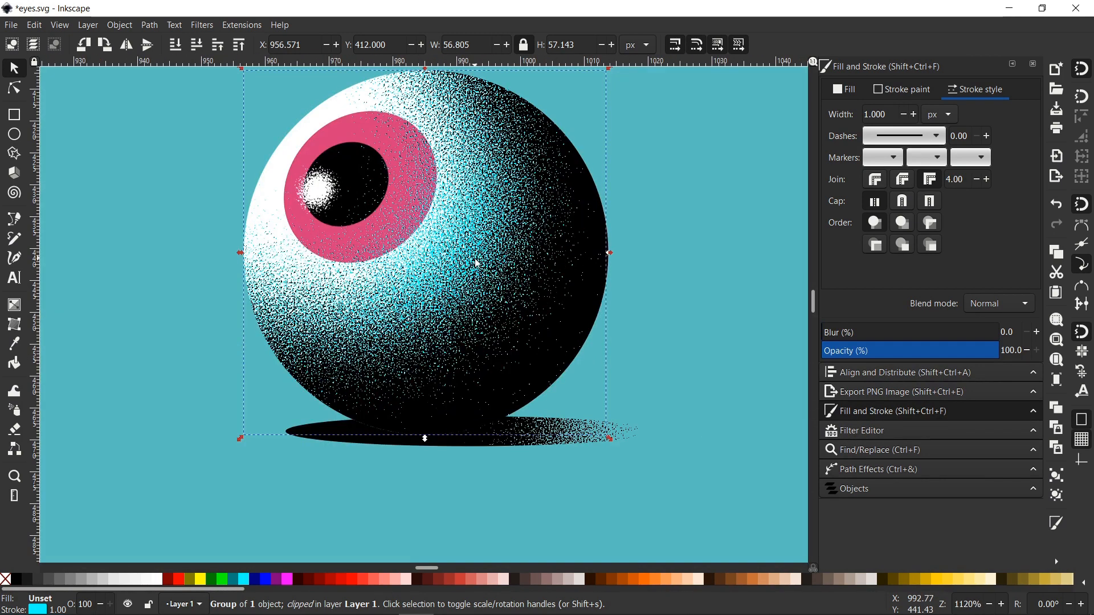
pyautogui.scroll(1, 477, 263)
pyautogui.scroll(-3, 433, 283)
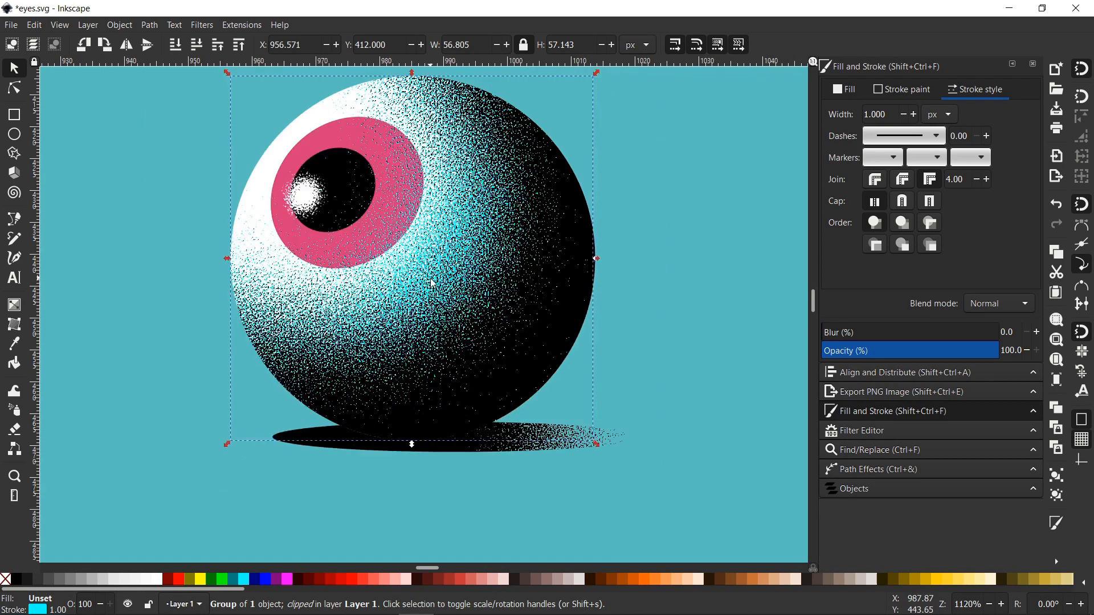
pyautogui.scroll(-2, 464, 310)
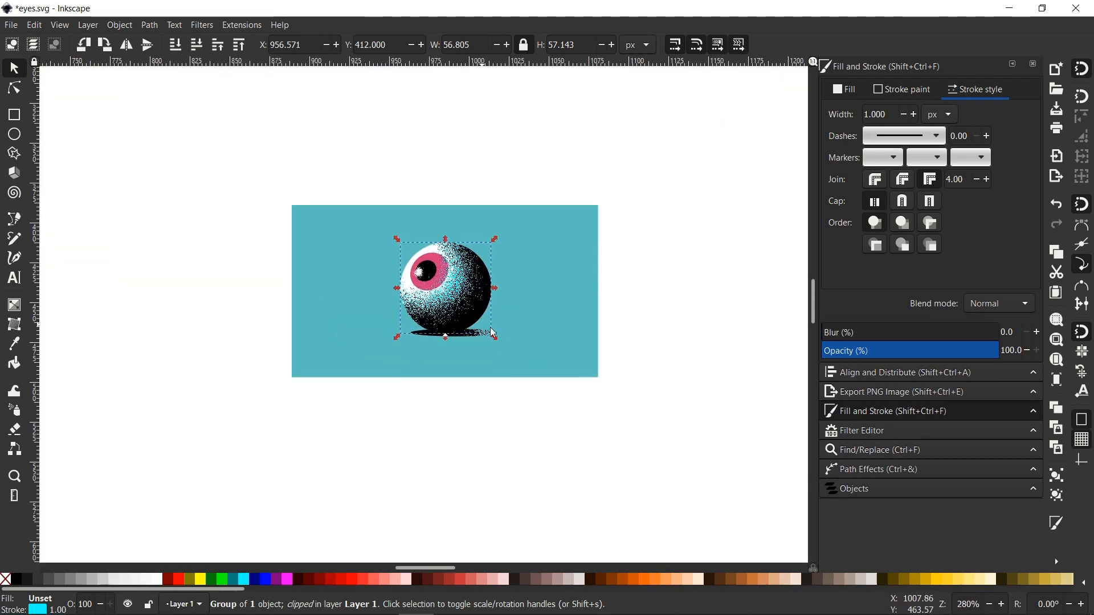
pyautogui.scroll(2, 487, 333)
pyautogui.scroll(1, 419, 269)
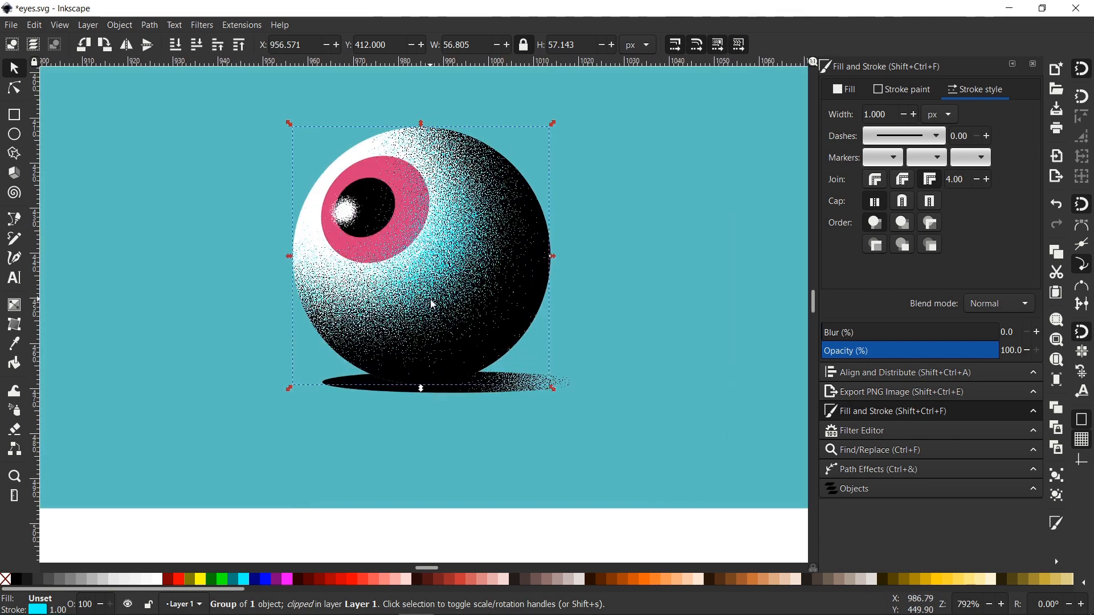
pyautogui.scroll(-1, 508, 392)
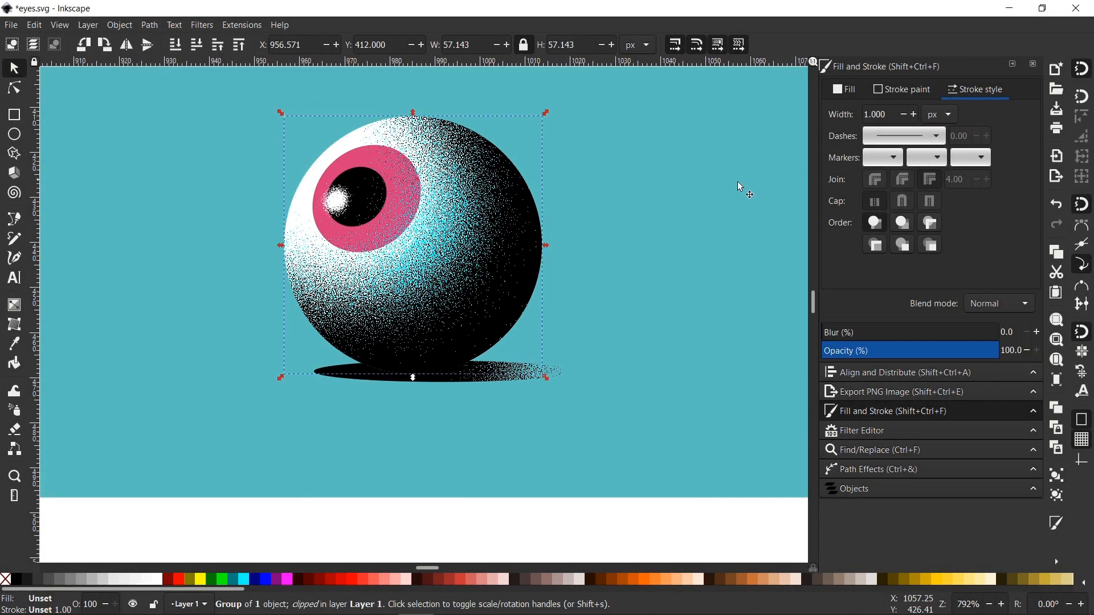
# Step: Set the stroke width of the black shading path inside its clipped group to 25 px
pyautogui.keyDown('ctrl'); pyautogui.click(493, 318); pyautogui.keyUp('ctrl')
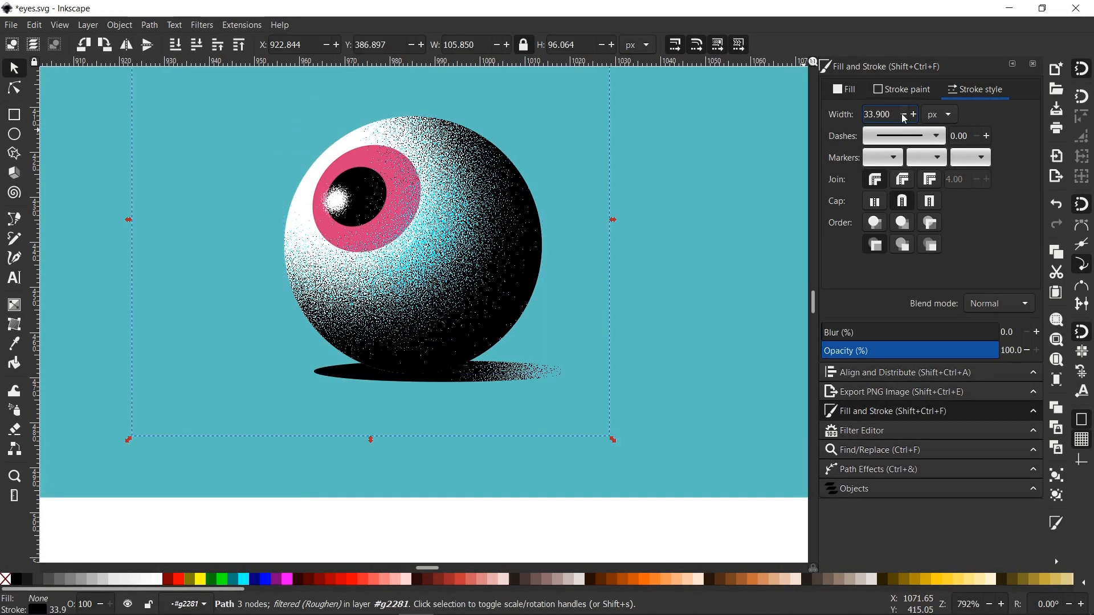
pyautogui.write('25')
pyautogui.press('Return')
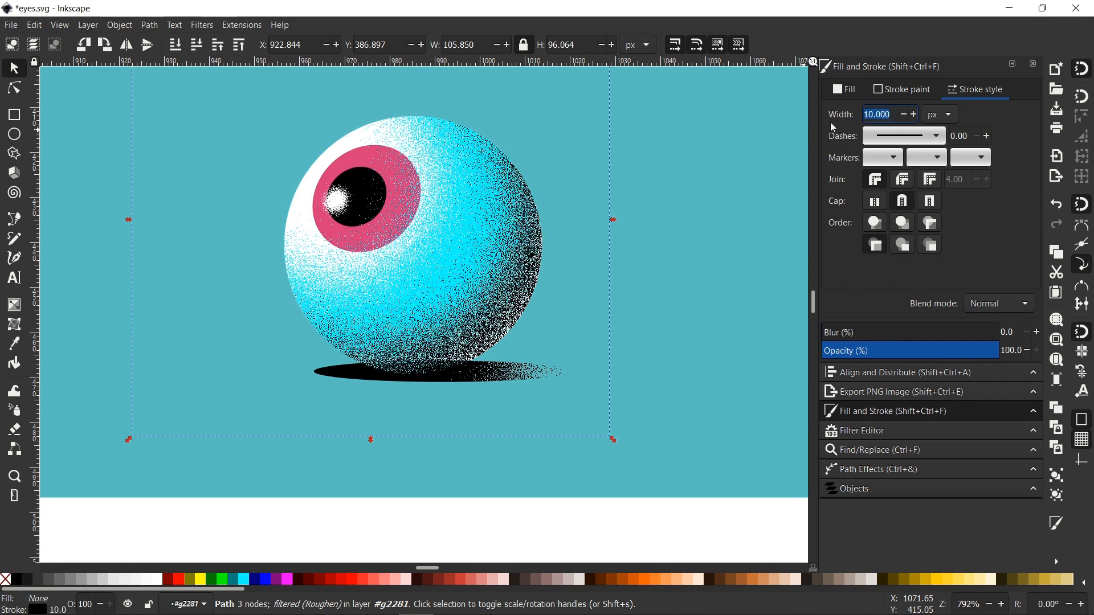
# Step: Try a 15 px stroke width on the cyan shading path inside its clipped group, and settle on 12 px
pyautogui.click(506, 520)
pyautogui.click(439, 295)
pyautogui.keyDown('ctrl'); pyautogui.click(440, 295); pyautogui.keyUp('ctrl')
pyautogui.moveTo(892, 115); pyautogui.dragTo(816, 121)
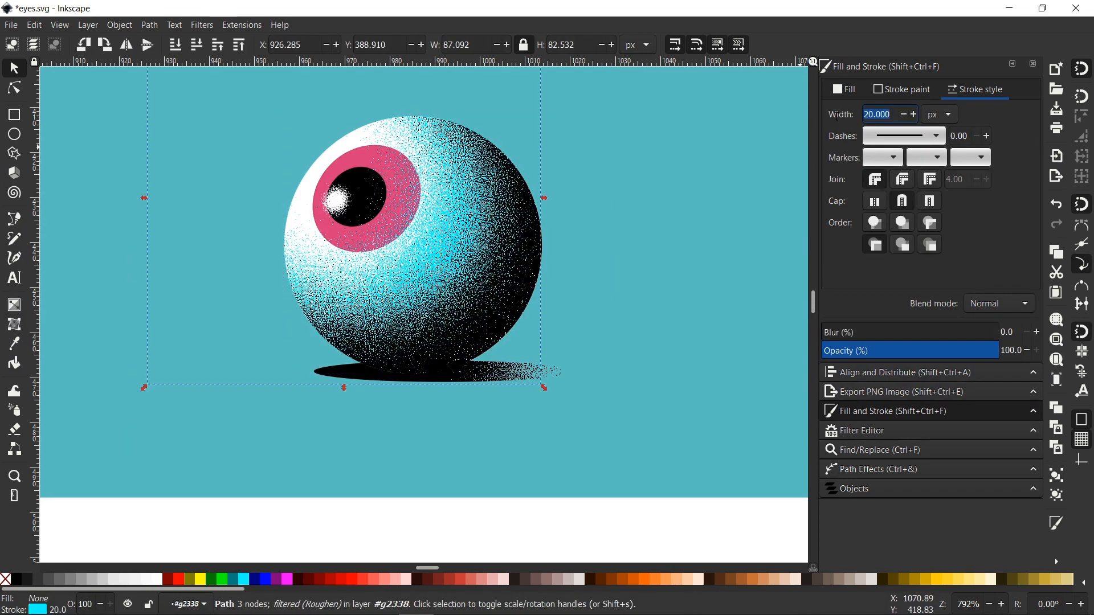
pyautogui.write('15')
pyautogui.press('Return')
pyautogui.moveTo(891, 115); pyautogui.dragTo(832, 116)
pyautogui.write('12')
pyautogui.press('Return')
# Step: Change the cyan shading path's stroke colour to dark teal
pyautogui.moveTo(450, 262); pyautogui.dragTo(477, 318)
pyautogui.press('Escape')
pyautogui.scroll(-1, 478, 317)
pyautogui.scroll(1, 450, 335)
pyautogui.click(449, 336)
pyautogui.keyDown('shift'); pyautogui.click(233, 580); pyautogui.keyUp('shift')
# Step: Move the teal shading path's middle node slightly outward toward the eyeball's lower right, making the path about 90.2 × 84.1 px
pyautogui.scroll(-1, 379, 434)
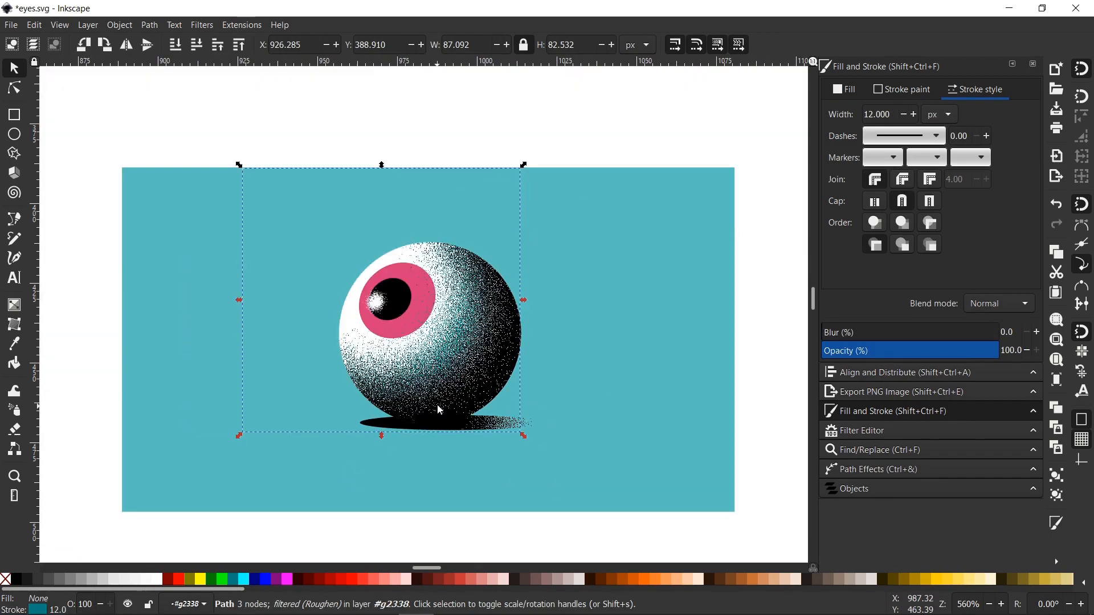
pyautogui.scroll(2, 439, 408)
pyautogui.click(538, 376)
pyautogui.keyDown('ctrl'); pyautogui.click(540, 375); pyautogui.keyUp('ctrl')
pyautogui.press('n')
pyautogui.moveTo(560, 350)
pyautogui.mouseDown()
pyautogui.moveTo(578, 376)
pyautogui.moveTo(593, 373)
pyautogui.moveTo(576, 388)
pyautogui.mouseUp()
pyautogui.click(490, 302)
pyautogui.moveTo(490, 303); pyautogui.dragTo(504, 315)
pyautogui.press('s')
pyautogui.scroll(4, 506, 381)
pyautogui.scroll(-5, 422, 473)
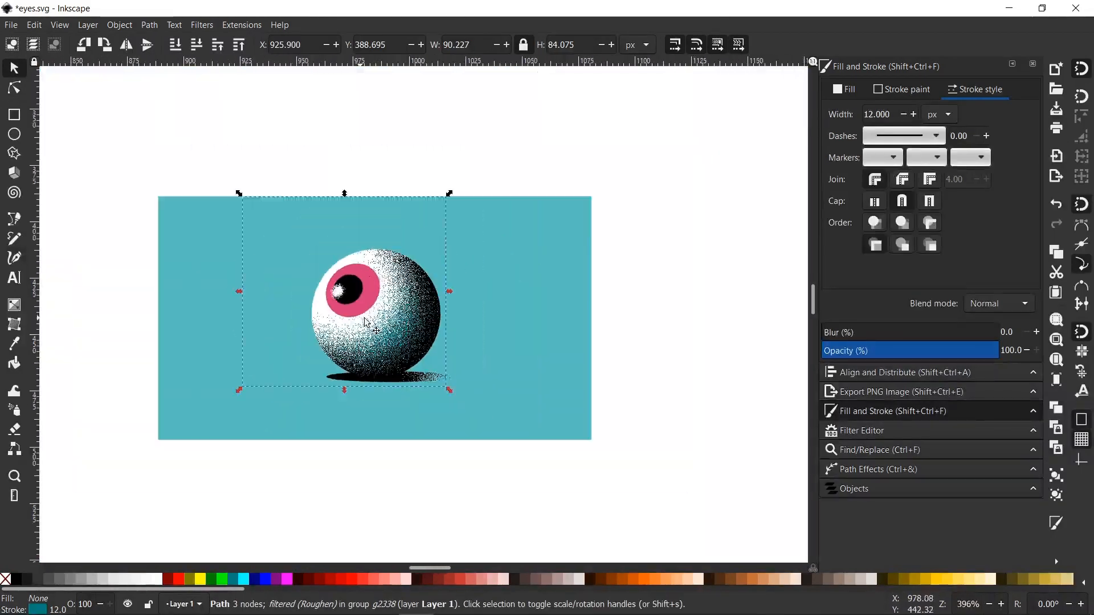
pyautogui.click(561, 219)
pyautogui.moveTo(518, 272); pyautogui.dragTo(609, 280)
pyautogui.moveTo(233, 161); pyautogui.dragTo(595, 500)
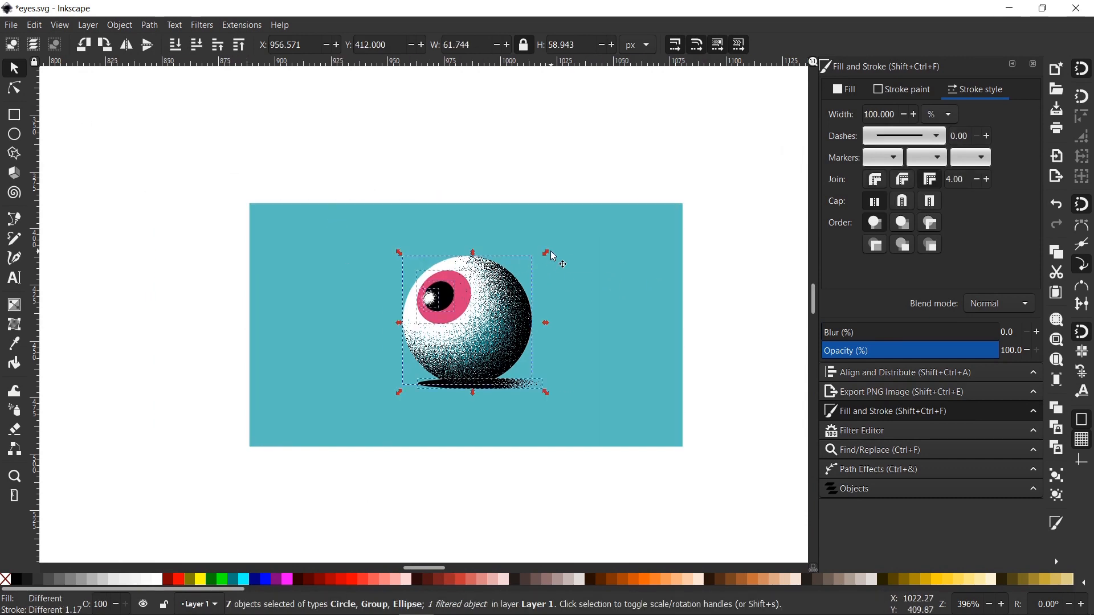
pyautogui.moveTo(548, 252); pyautogui.dragTo(557, 248)
pyautogui.hotkey('ctrl', 'z')
pyautogui.press('Escape')
pyautogui.press('e')
pyautogui.scroll(-2, 619, 296)
pyautogui.scroll(3, 605, 320)
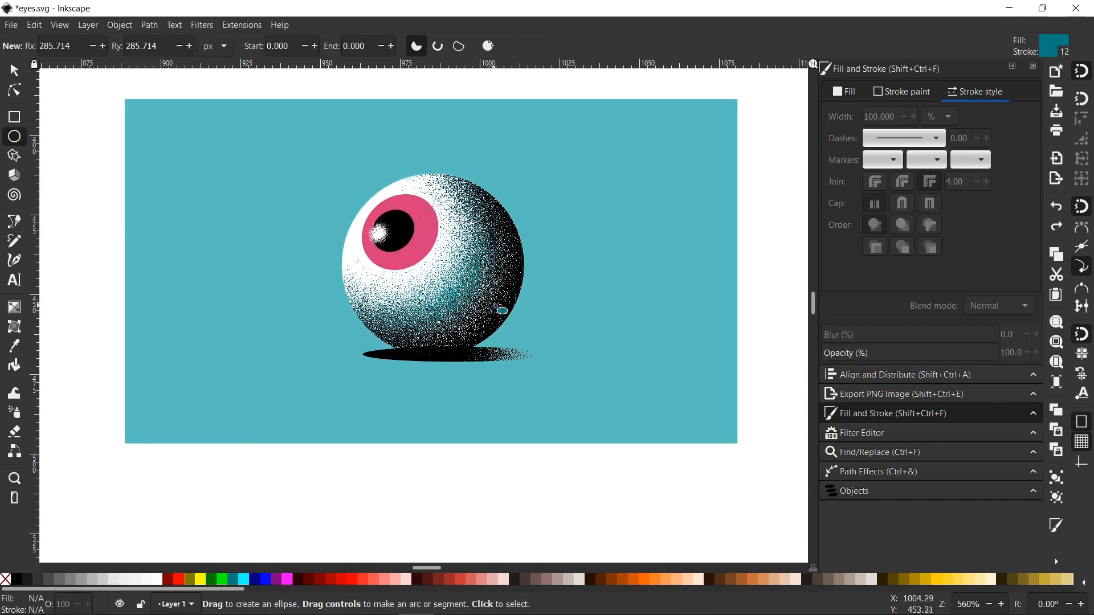
pyautogui.press('s')
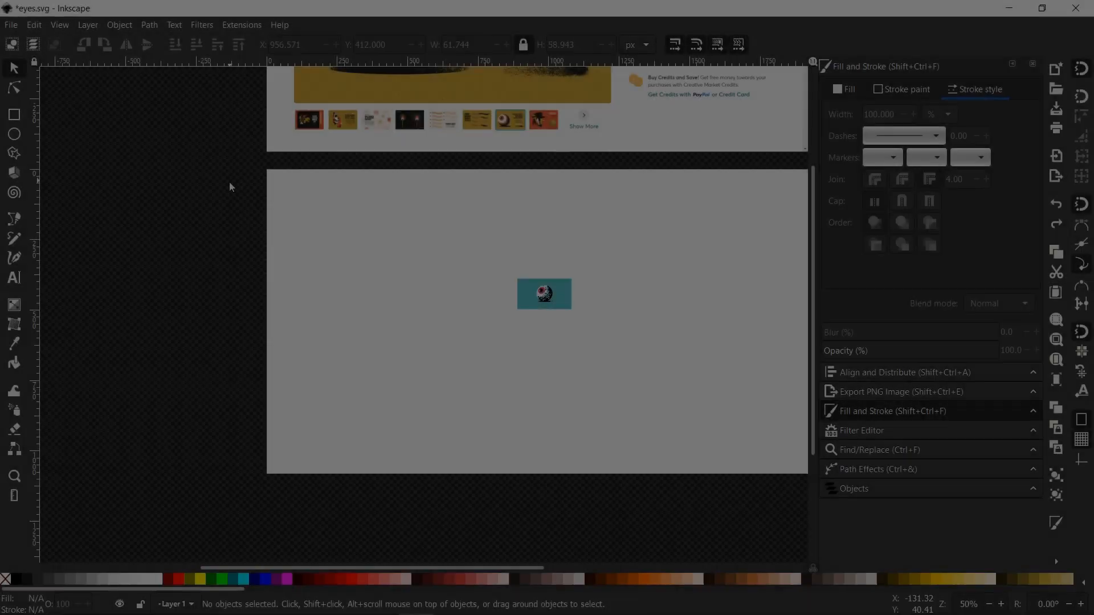
# Step: Scale the whole illustration, background included, proportionally to 1920 px wide and move it to X 0, Y 0 on the blank page
pyautogui.moveTo(232, 183); pyautogui.dragTo(608, 329)
pyautogui.scroll(1, 516, 340)
pyautogui.scroll(-2, 511, 319)
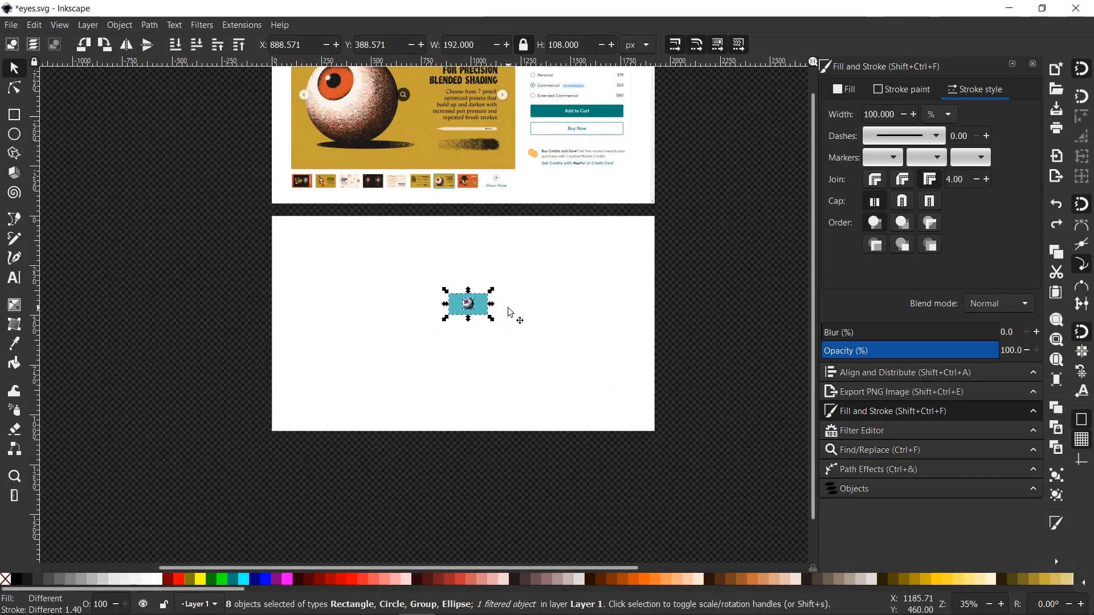
pyautogui.click(457, 45)
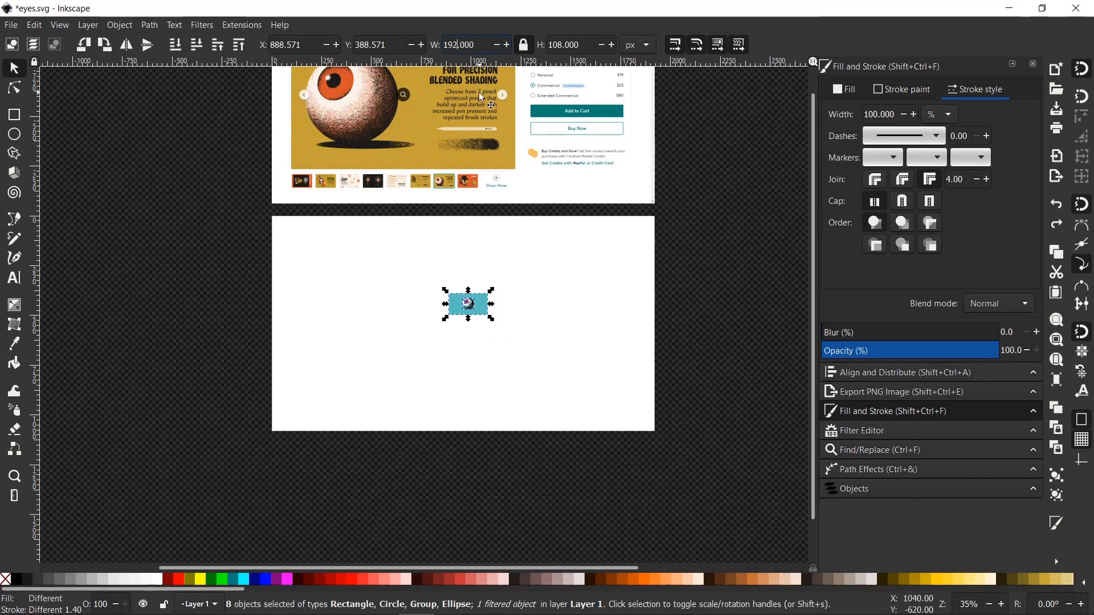
pyautogui.write('0')
pyautogui.press('Return')
pyautogui.moveTo(622, 399); pyautogui.dragTo(370, 300)
pyautogui.scroll(2, 469, 350)
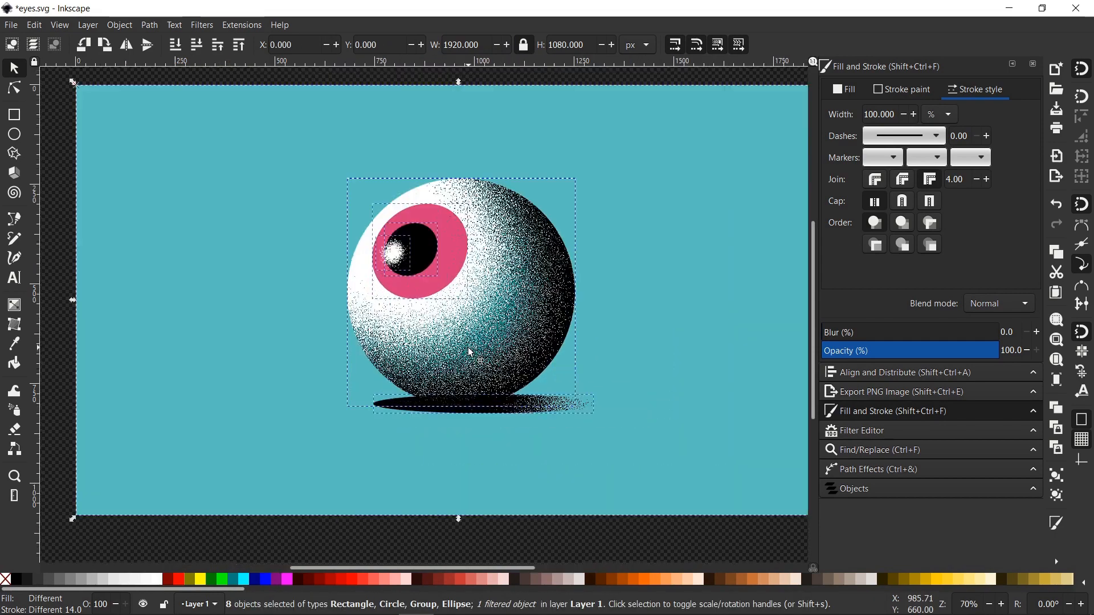
pyautogui.scroll(-1, 600, 307)
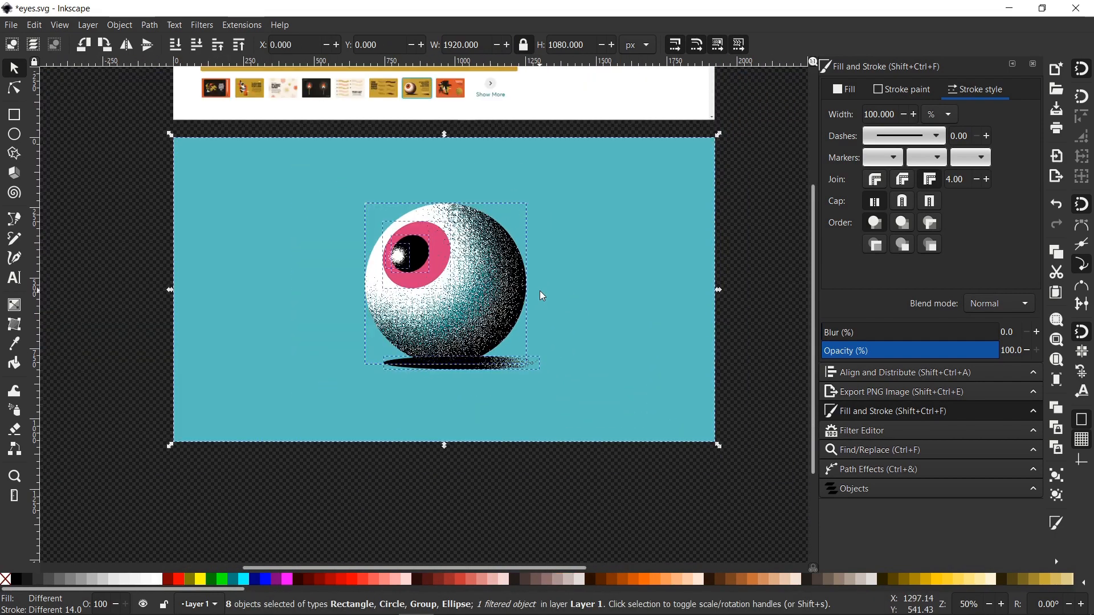
# Step: Fill the background rectangle with Aqua (#00FFFF)
pyautogui.click(724, 262)
pyautogui.click(662, 239)
pyautogui.click(245, 580)
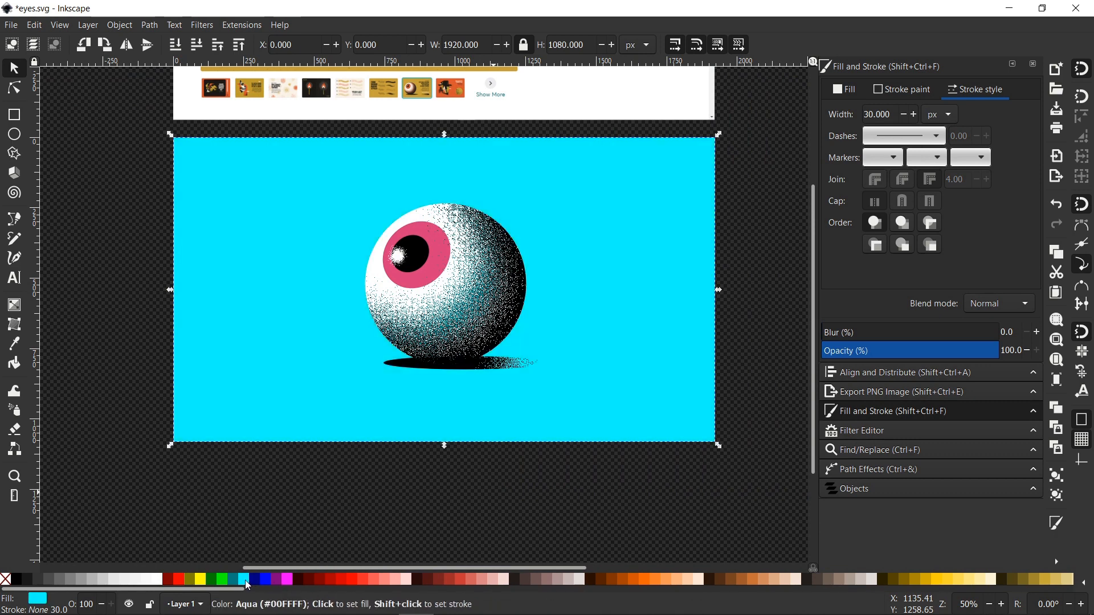
# Step: Try white, salmon pink and orange as fill colours for the background rectangle behind the eyeball
pyautogui.click(160, 580)
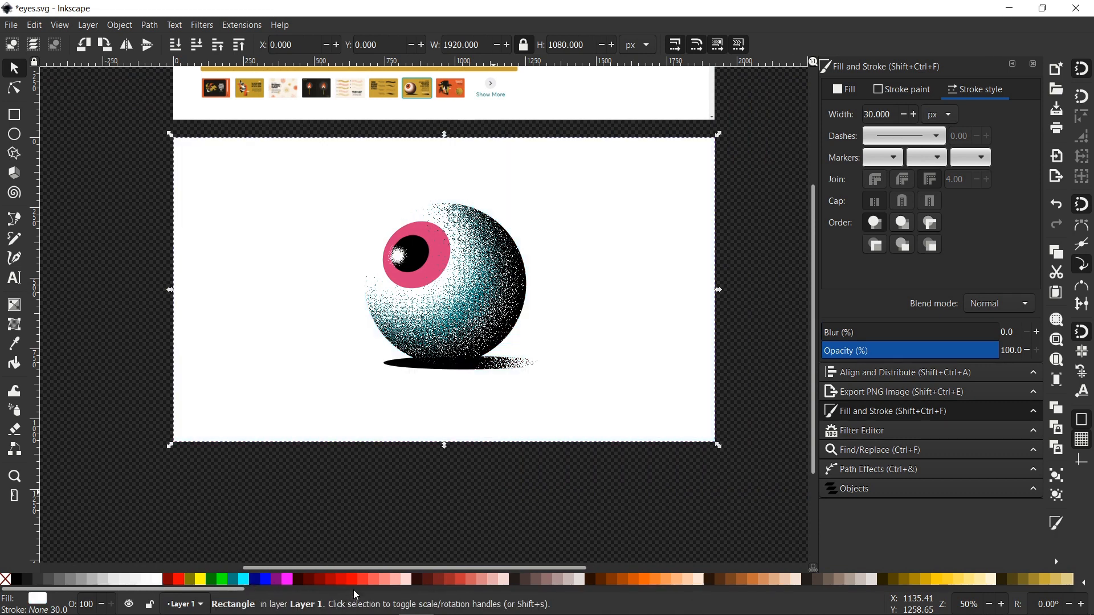
pyautogui.click(383, 580)
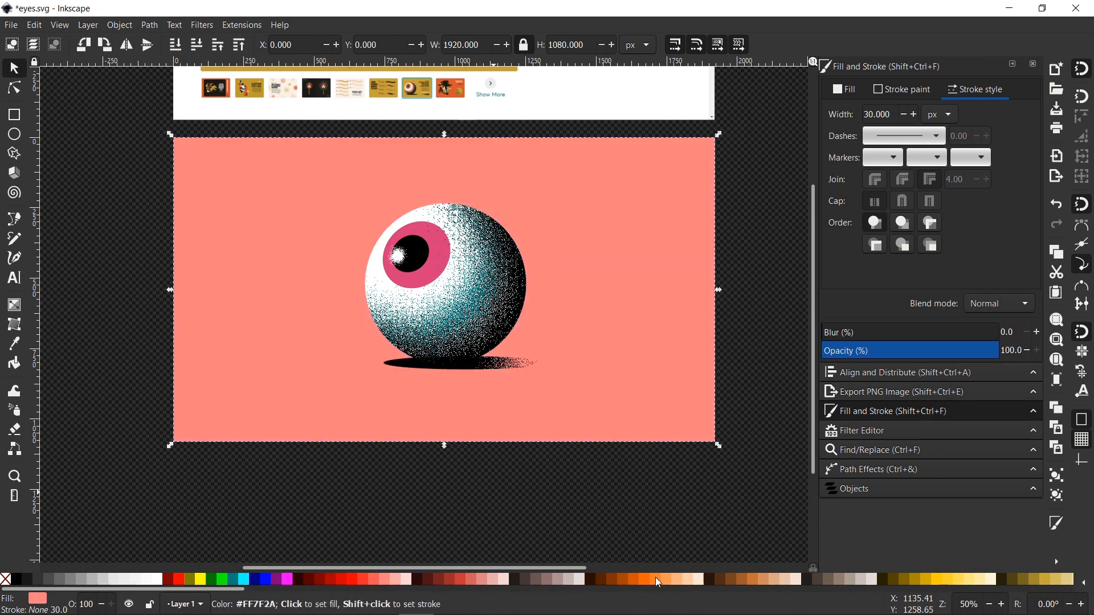
pyautogui.click(659, 580)
# Step: Fill the background rectangle with a light peach-orange and check the eyeball's grainy shading against it
pyautogui.click(677, 580)
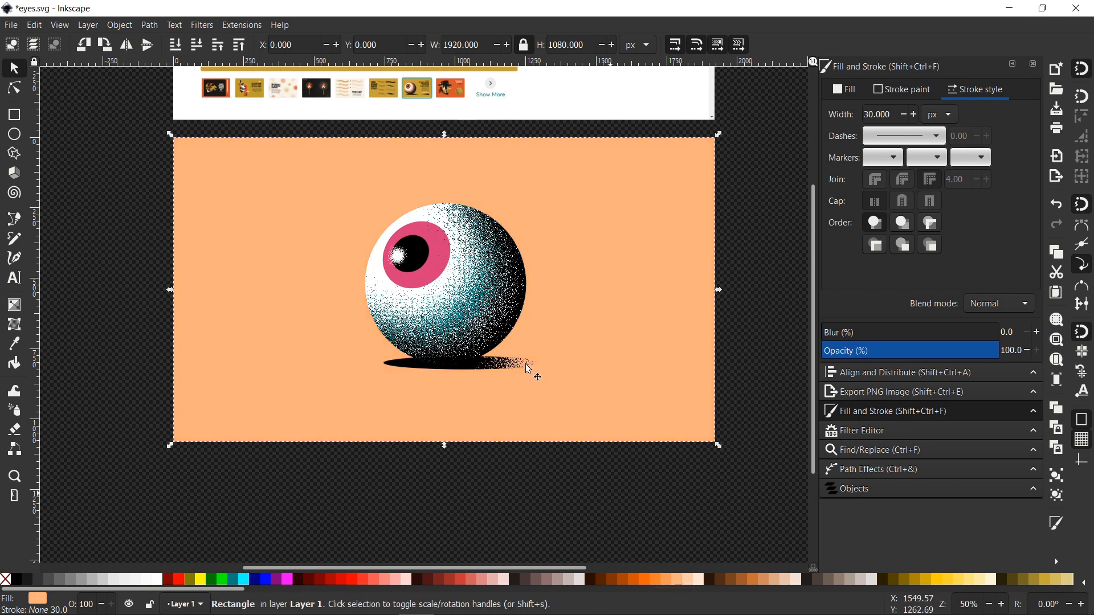
pyautogui.scroll(2, 428, 277)
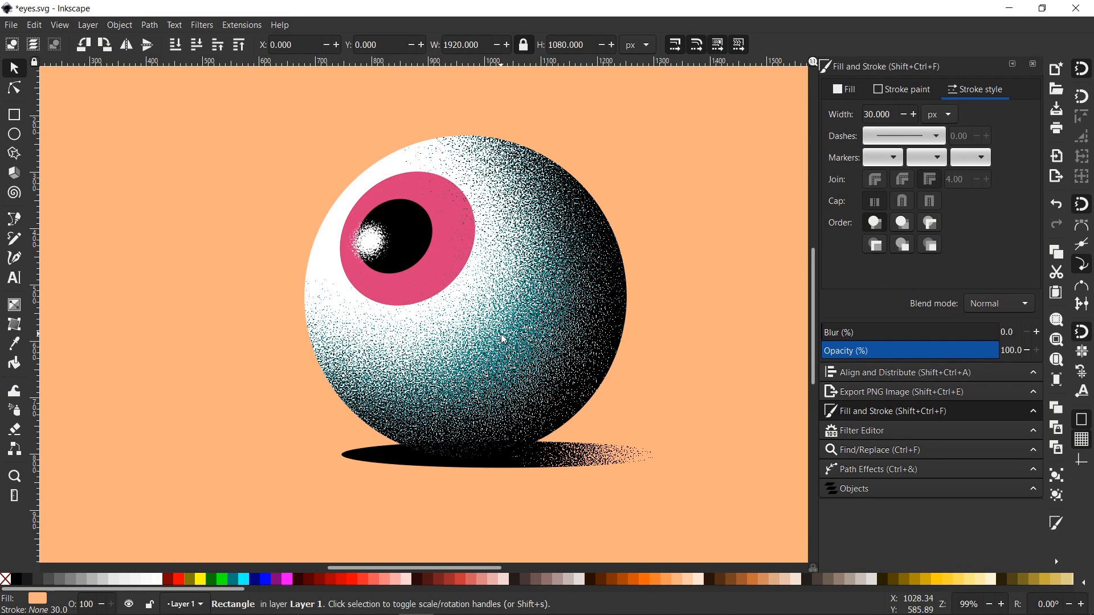
pyautogui.scroll(-1, 511, 342)
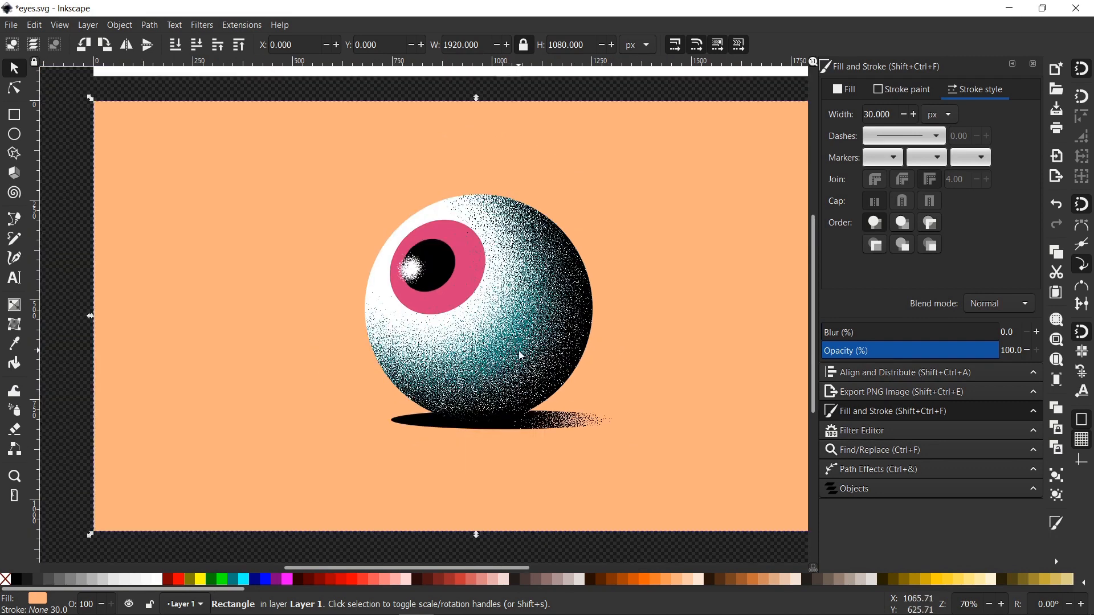
pyautogui.scroll(-1, 518, 351)
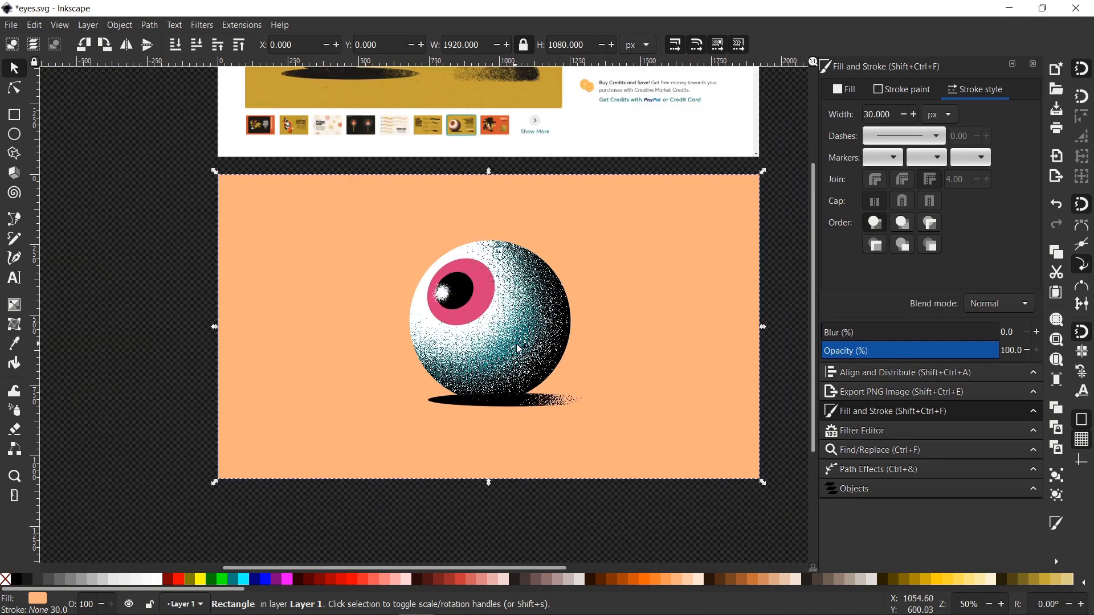